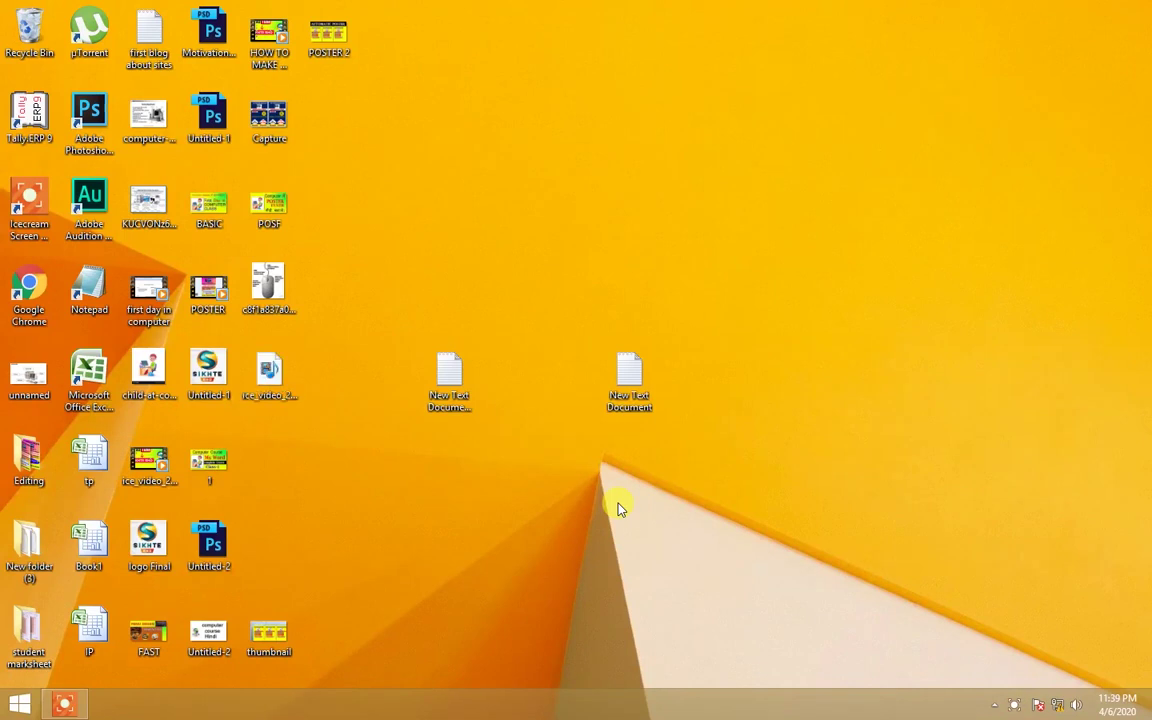
Launch Word from the Run box with winword to get a blank Document1.
key(super+r)
key(Return)
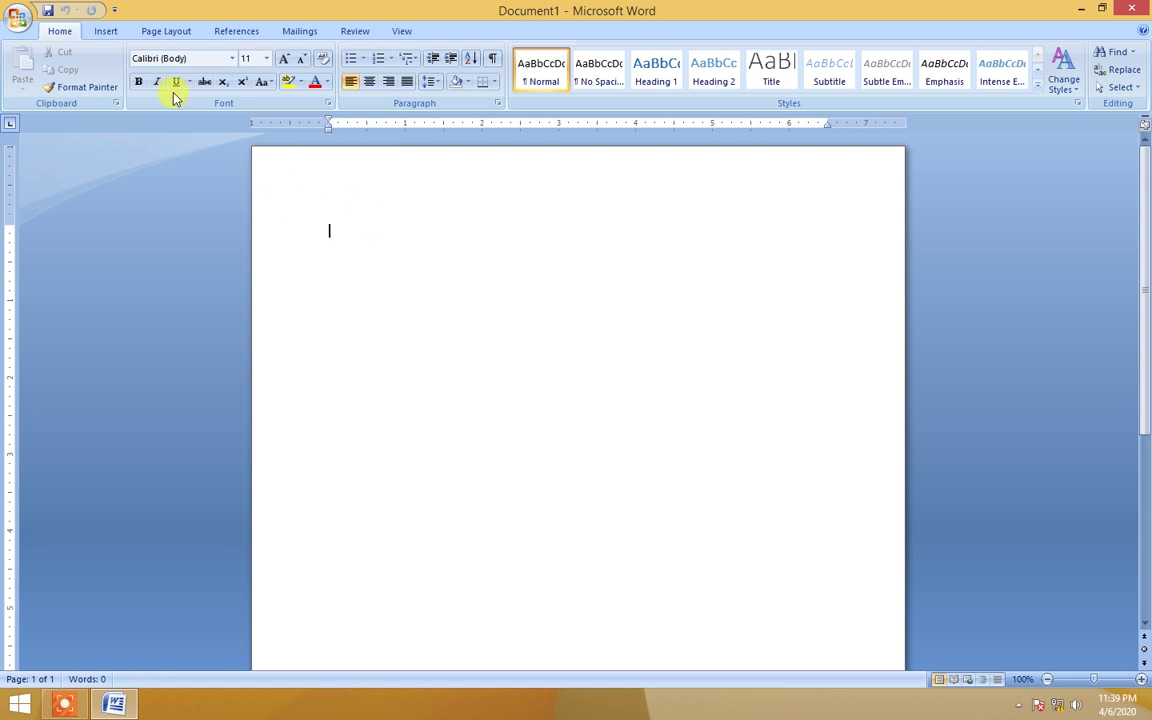
click(182, 33)
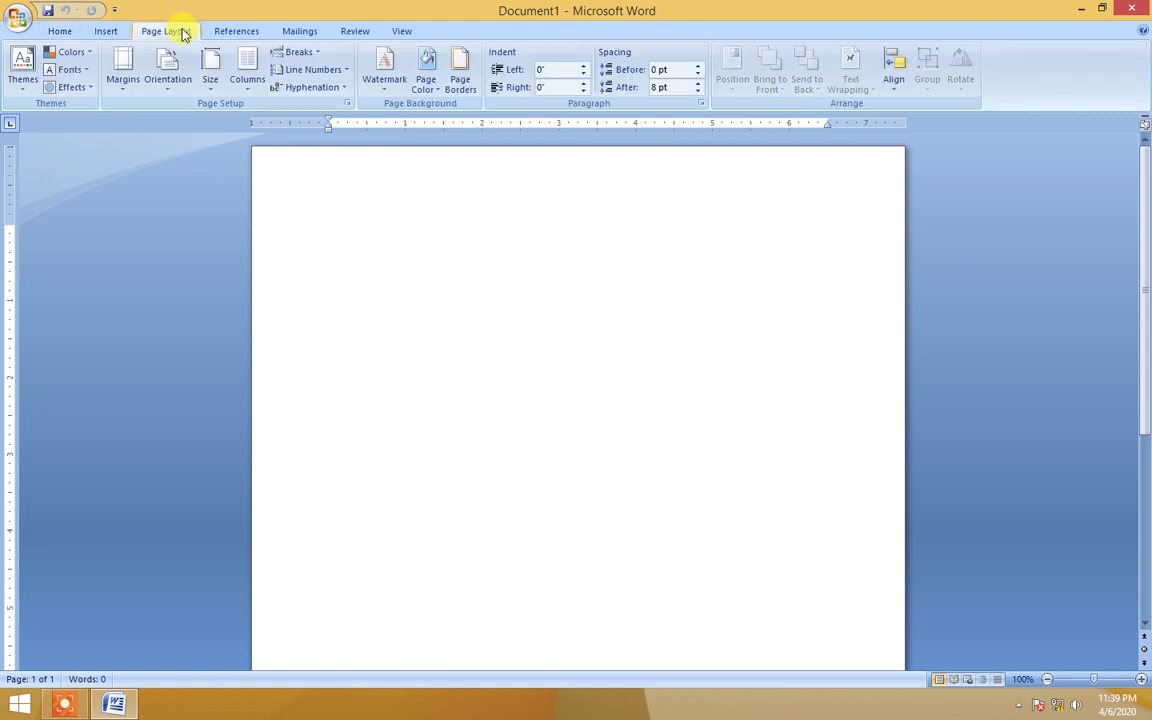
Change Document1's paper size from Letter to A4 (8.27" x 11.69").
click(210, 80)
mouse_move(382, 145)
mouse_down()
mouse_move(378, 222)
mouse_move(373, 129)
mouse_up()
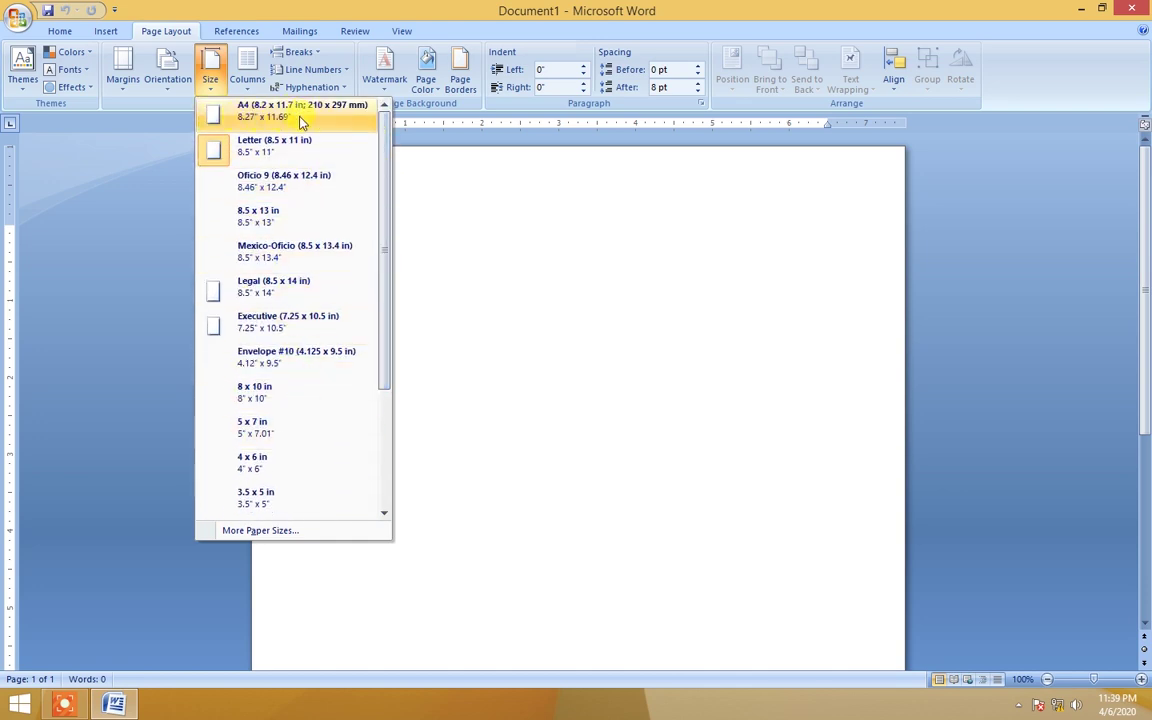
click(268, 116)
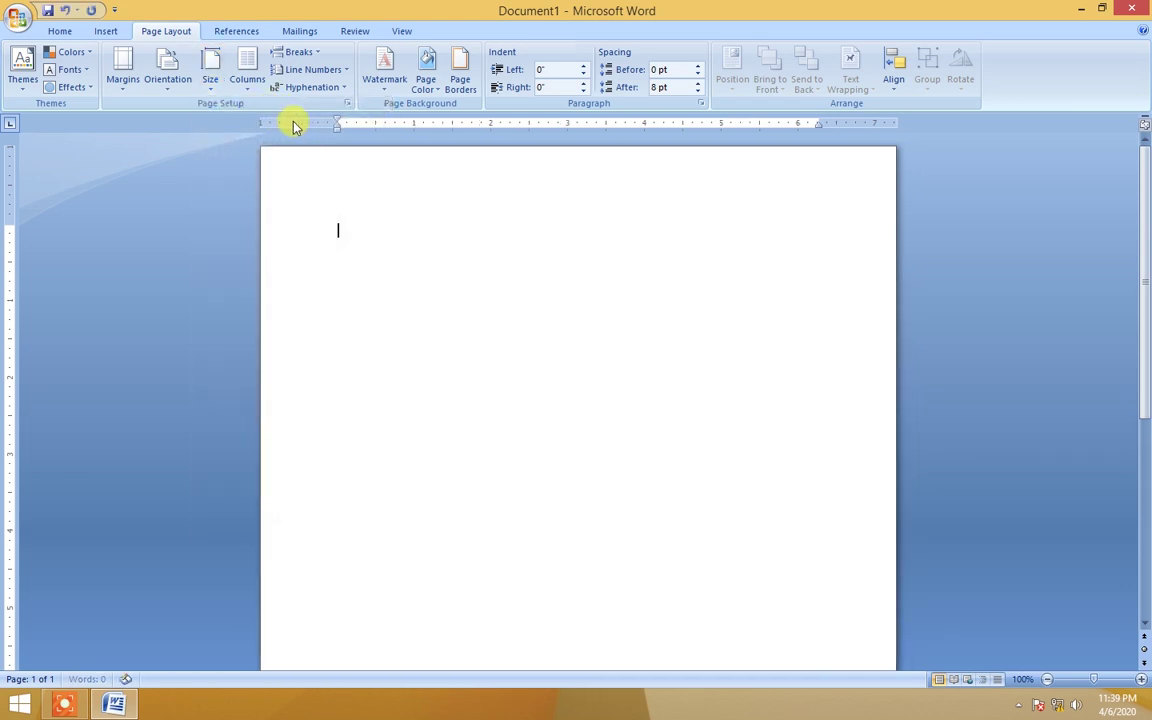
click(214, 80)
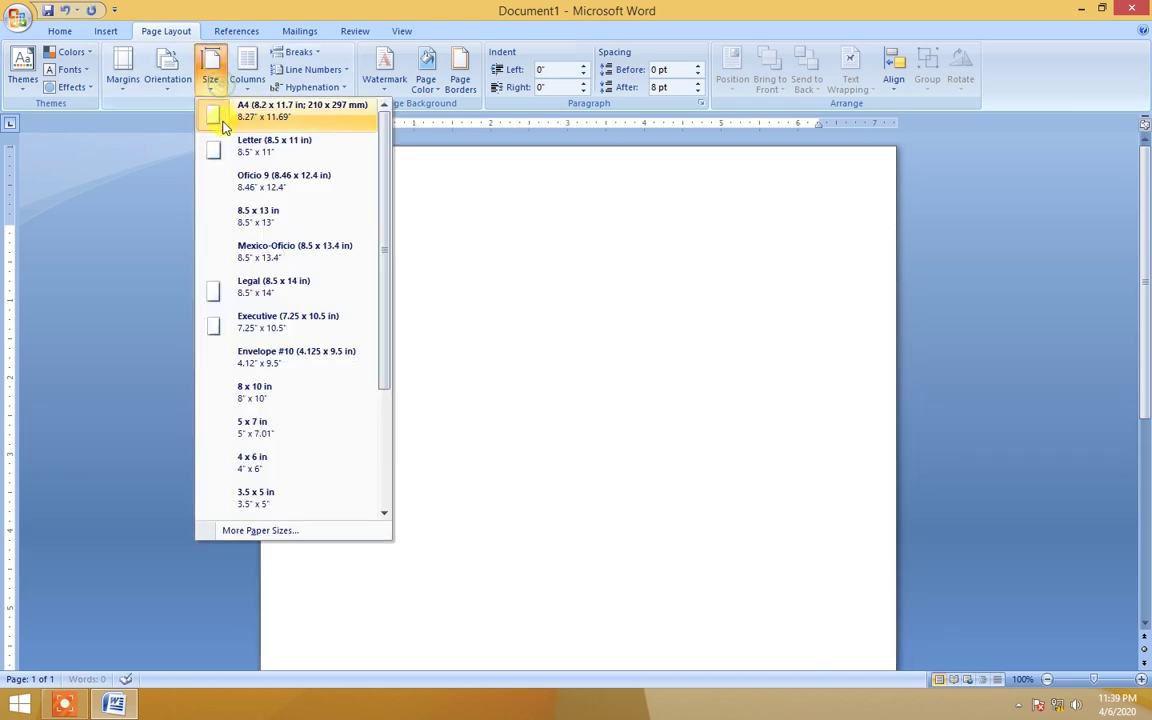
click(291, 114)
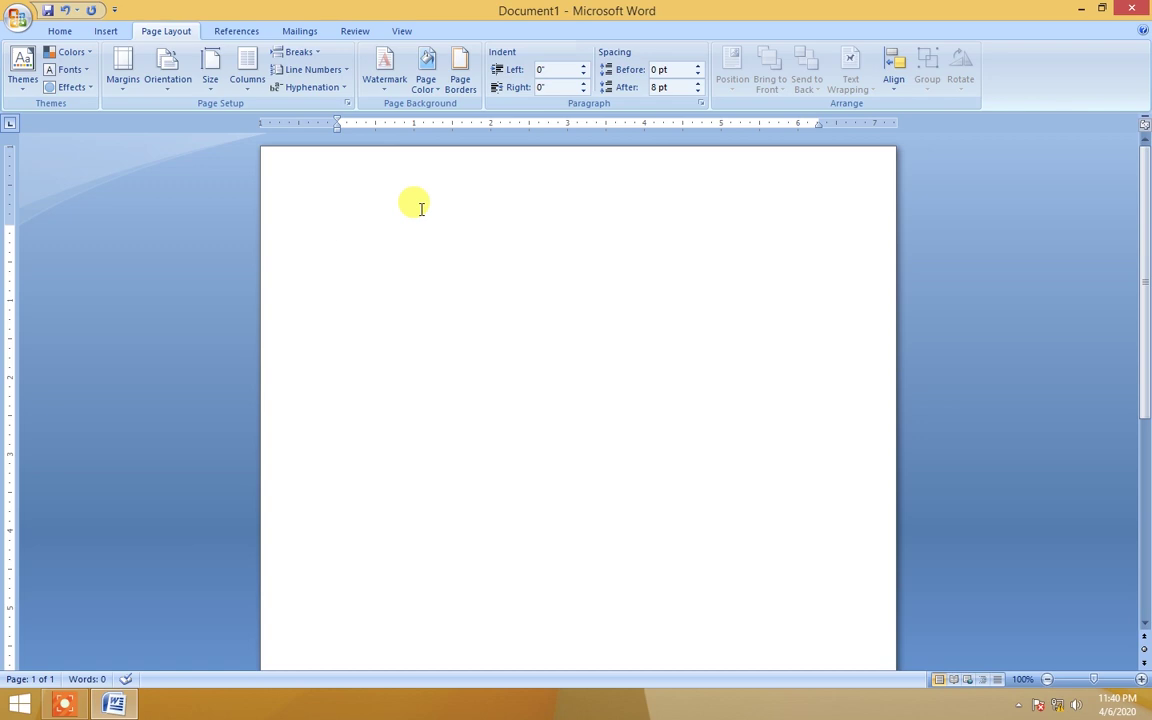
click(210, 75)
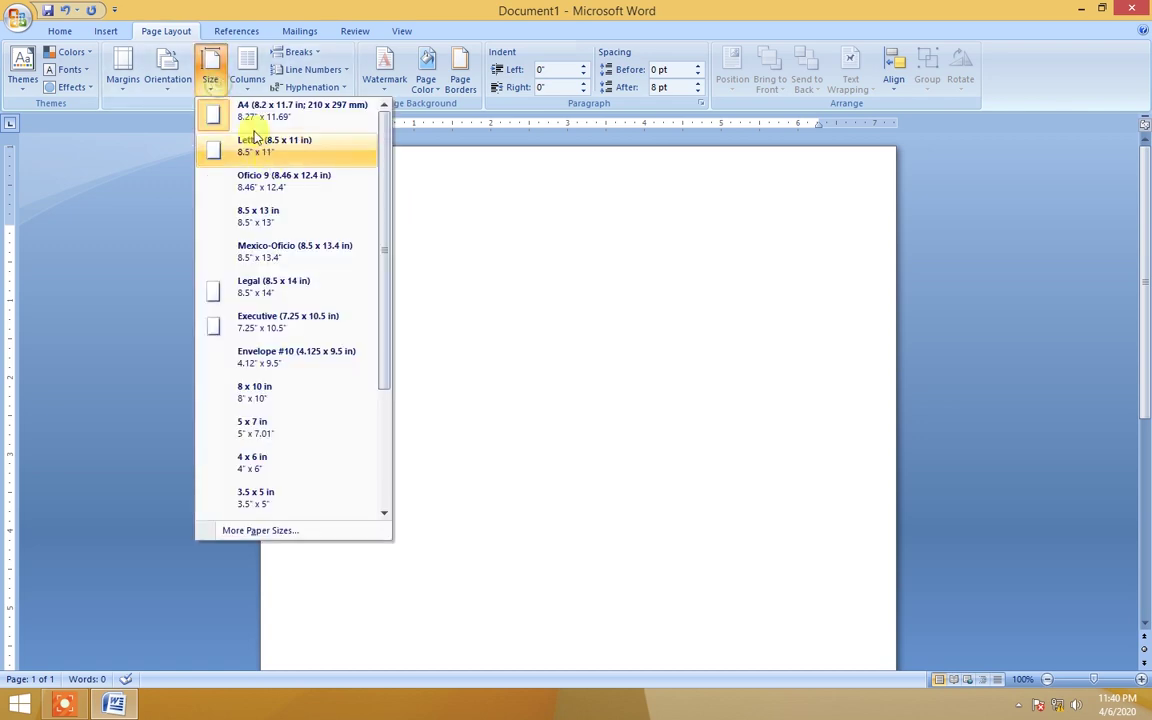
click(250, 120)
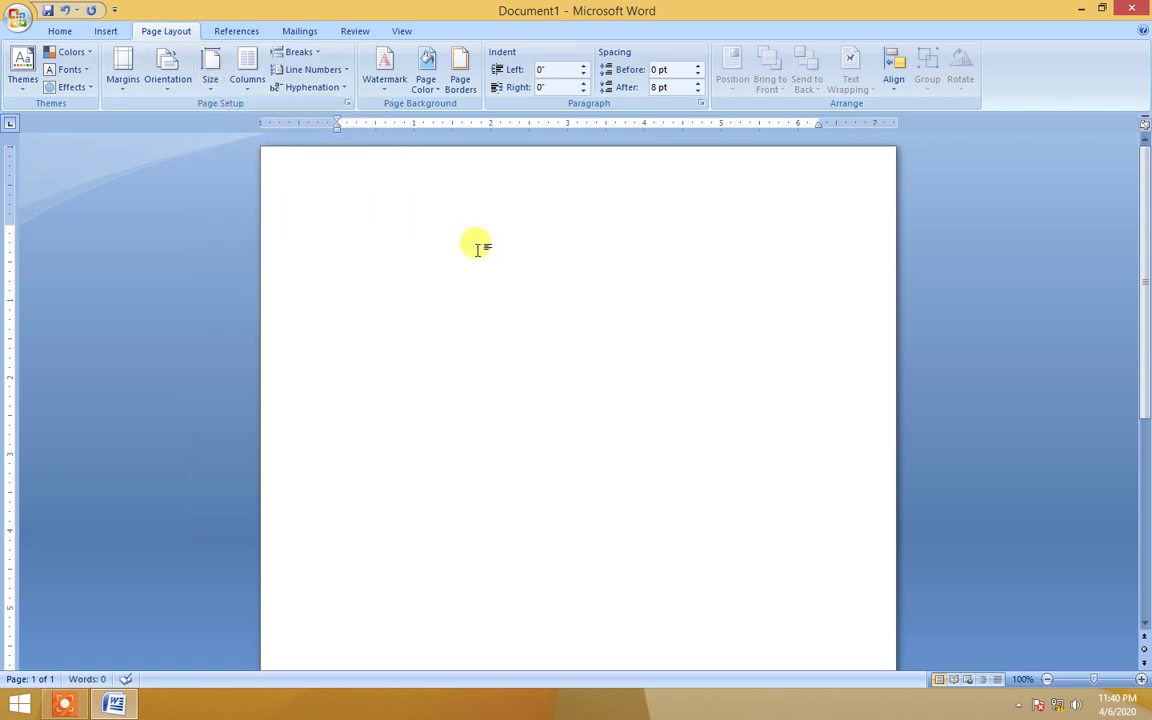
click(58, 31)
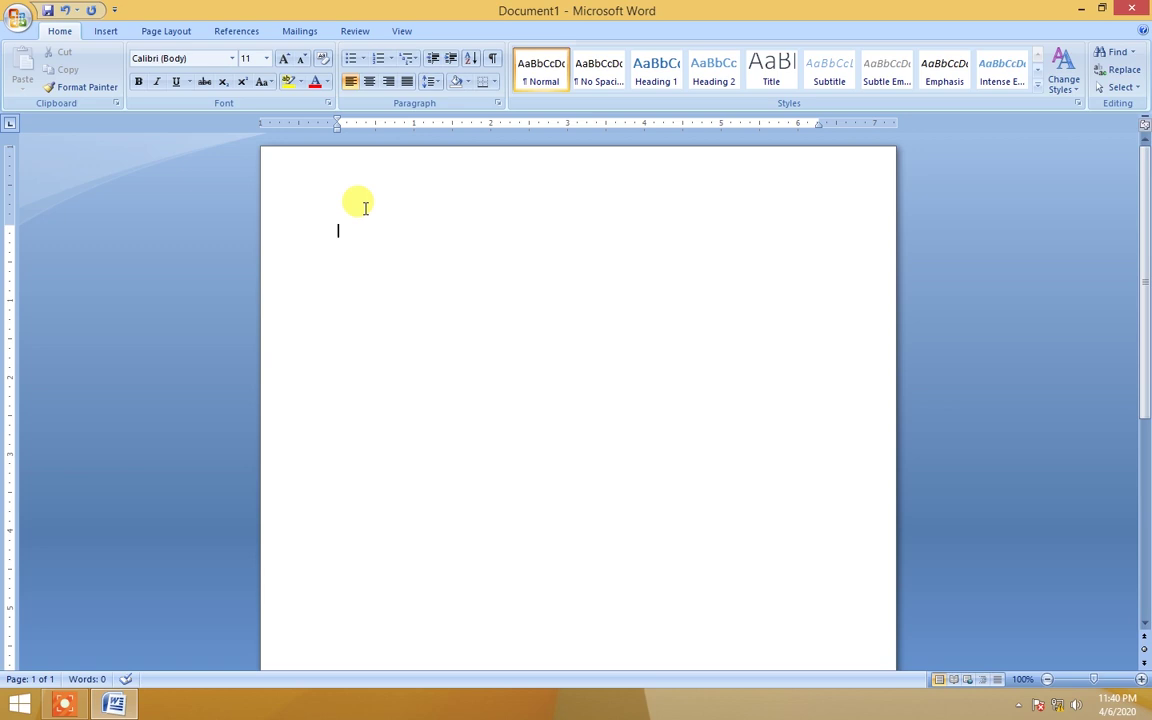
Type the line 'Introduction of computer' at the top of the page.
text(I)
text(computer)
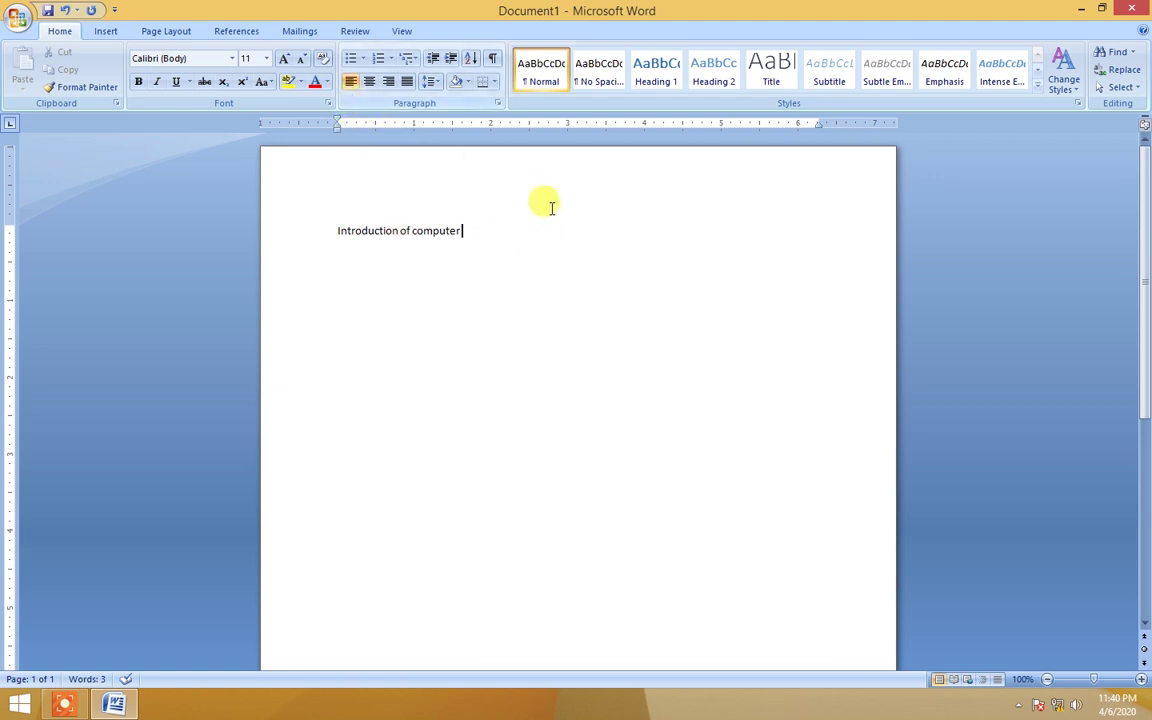
drag(470, 231, 345, 234)
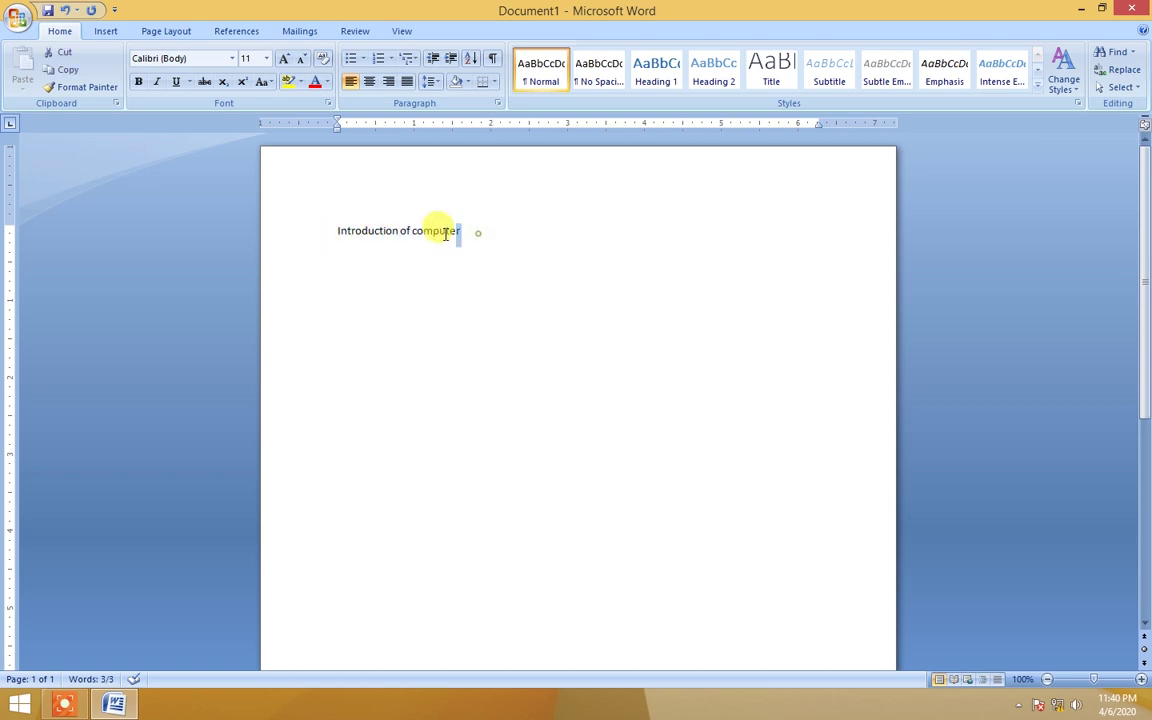
Grow the 'Introduction of computer' line step by step from 11 pt to 28 pt.
drag(465, 230, 332, 234)
click(284, 58)
click(284, 58)
click(284, 58)
click(284, 58)
click(284, 58)
click(284, 58)
click(284, 58)
click(284, 58)
click(283, 62)
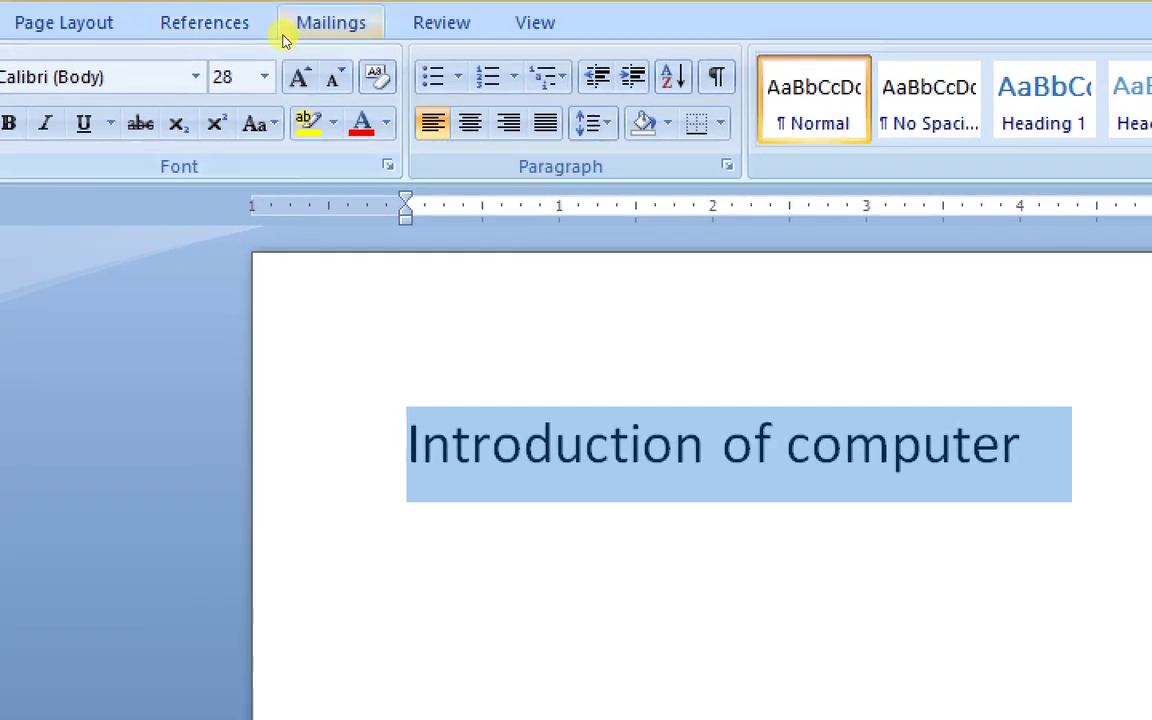
Shrink the line back down to 16 pt and select 'Introduction of'.
click(330, 72)
click(330, 72)
click(330, 72)
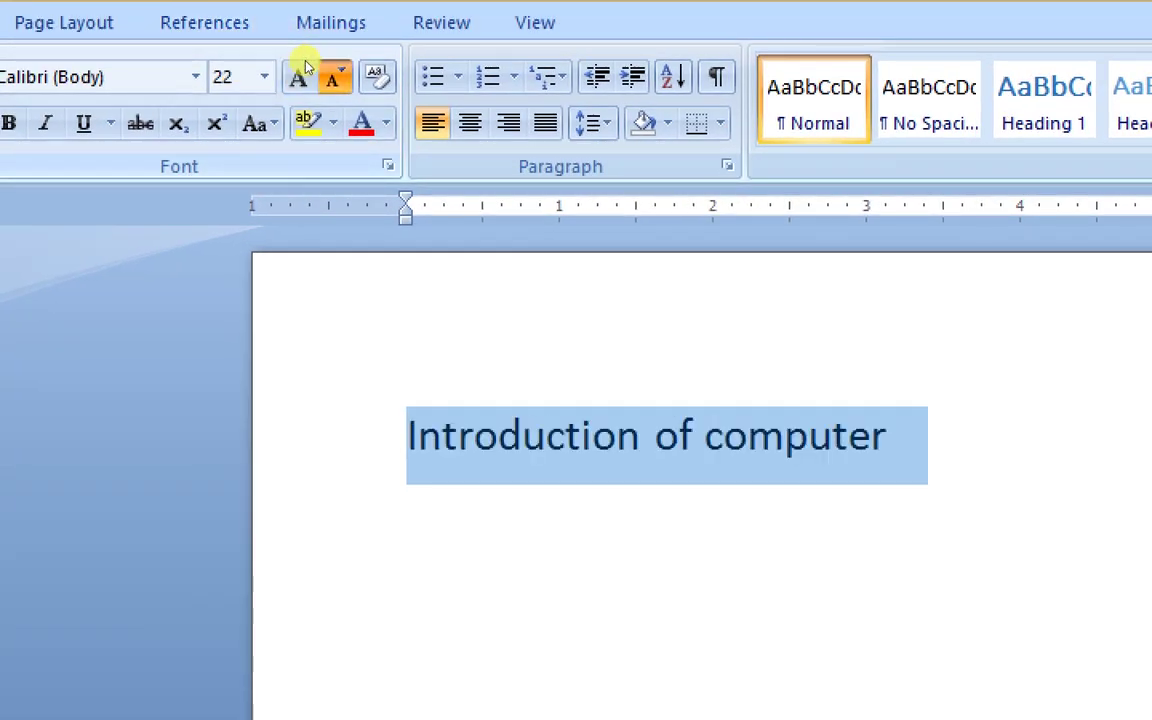
click(330, 72)
click(330, 72)
click(330, 72)
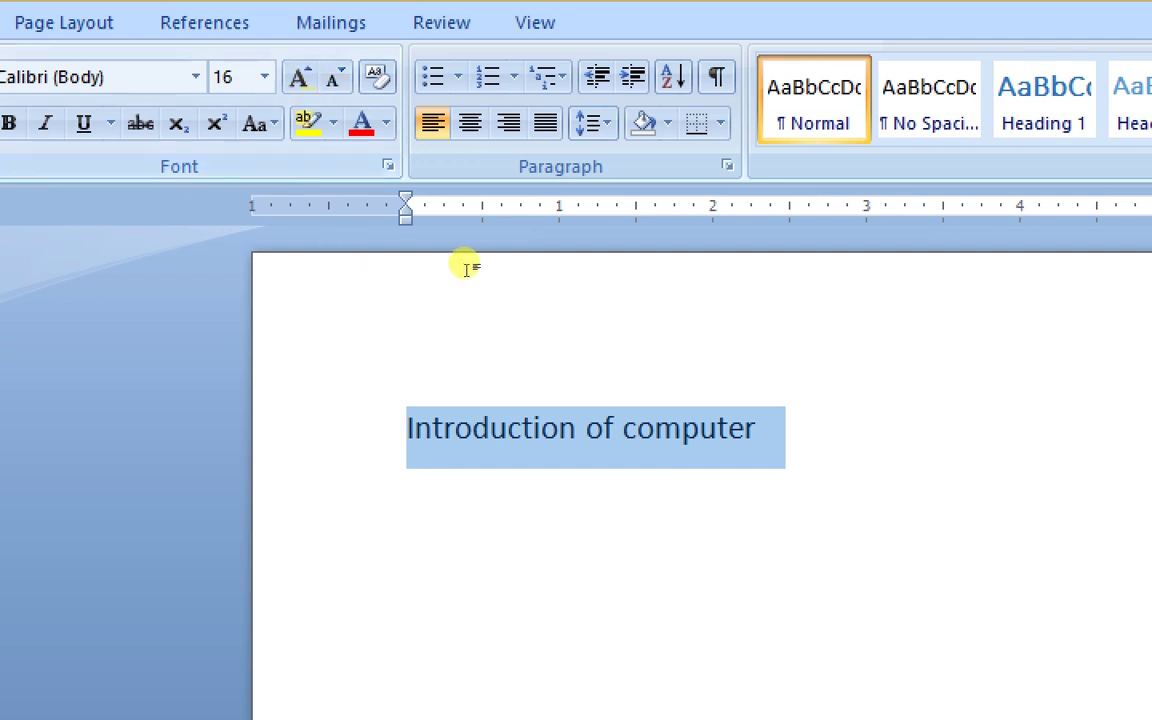
click(424, 237)
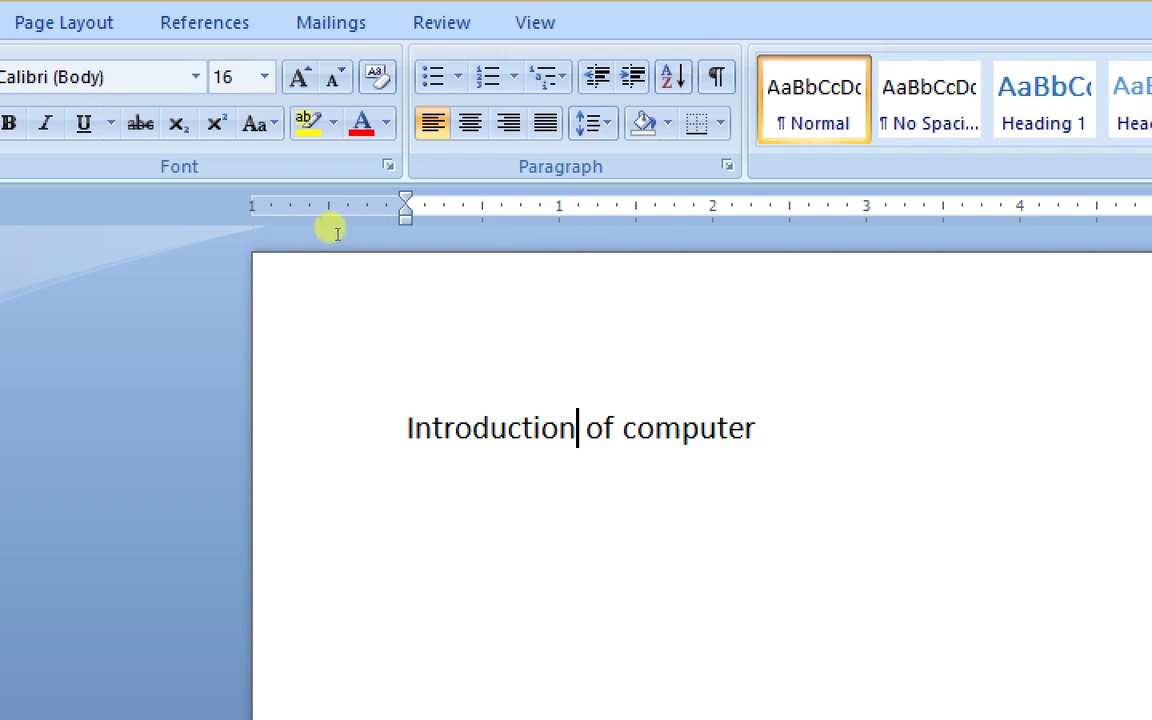
drag(337, 233, 422, 236)
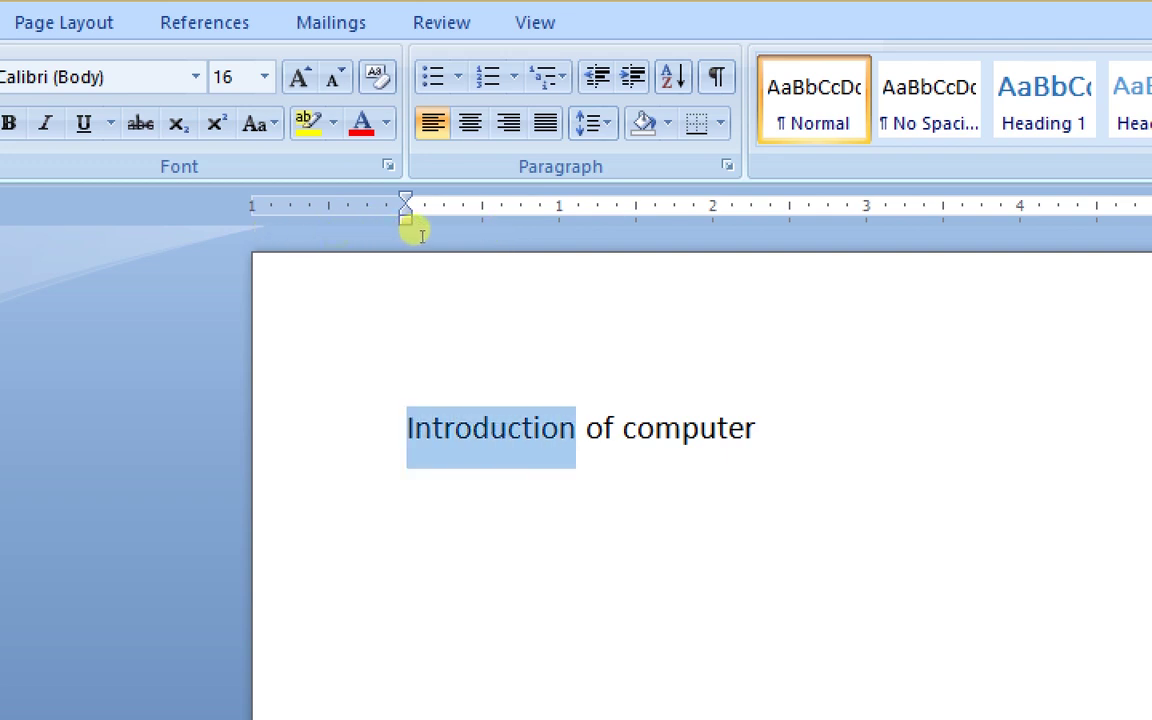
drag(422, 236, 444, 237)
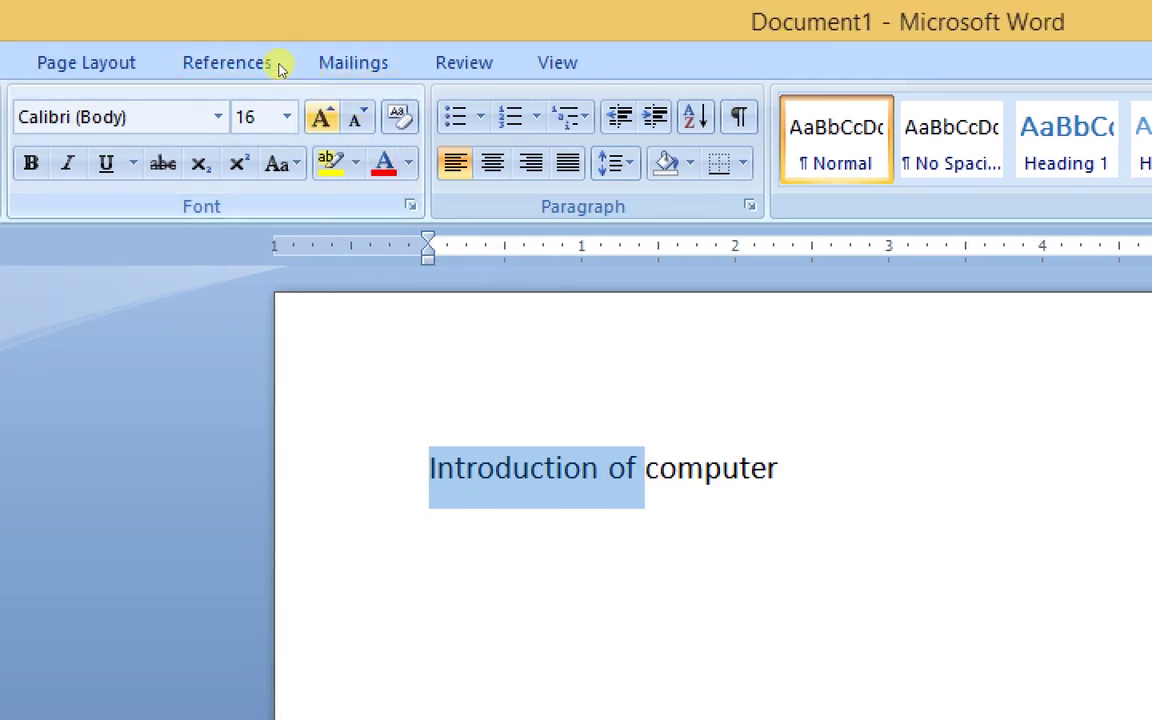
Enlarge 'Introduction of' to 20 pt, then reduce it to 18 pt.
click(321, 117)
click(321, 117)
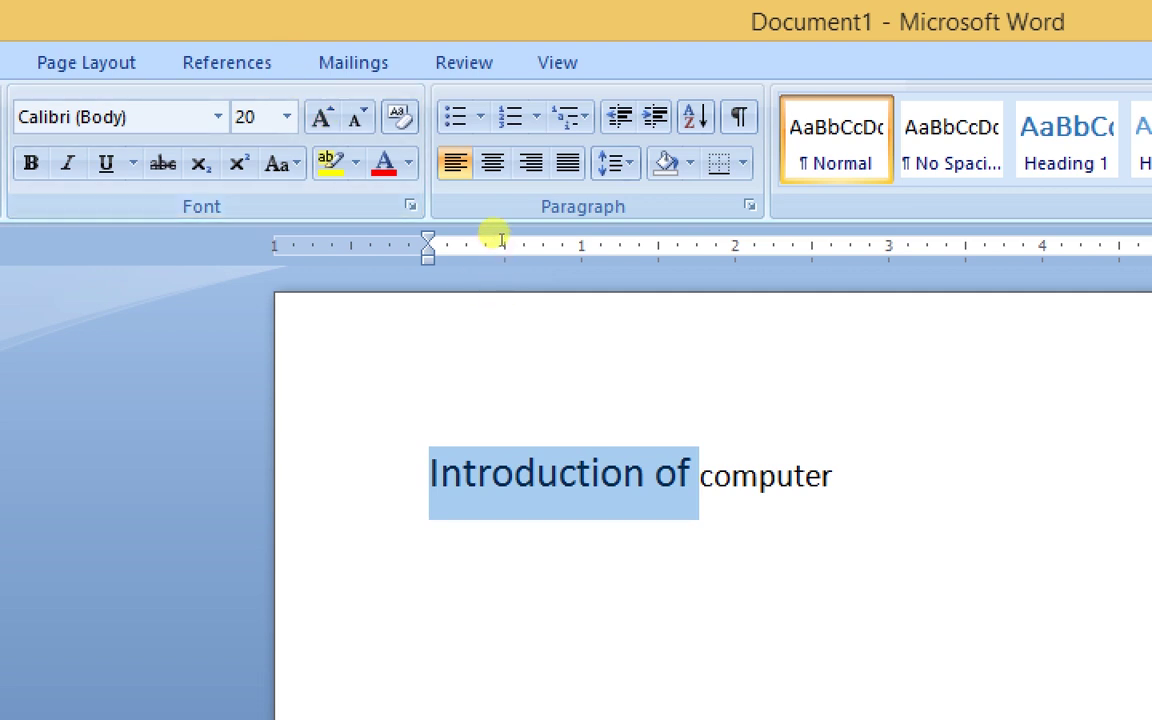
key(ctrl+shift+comma)
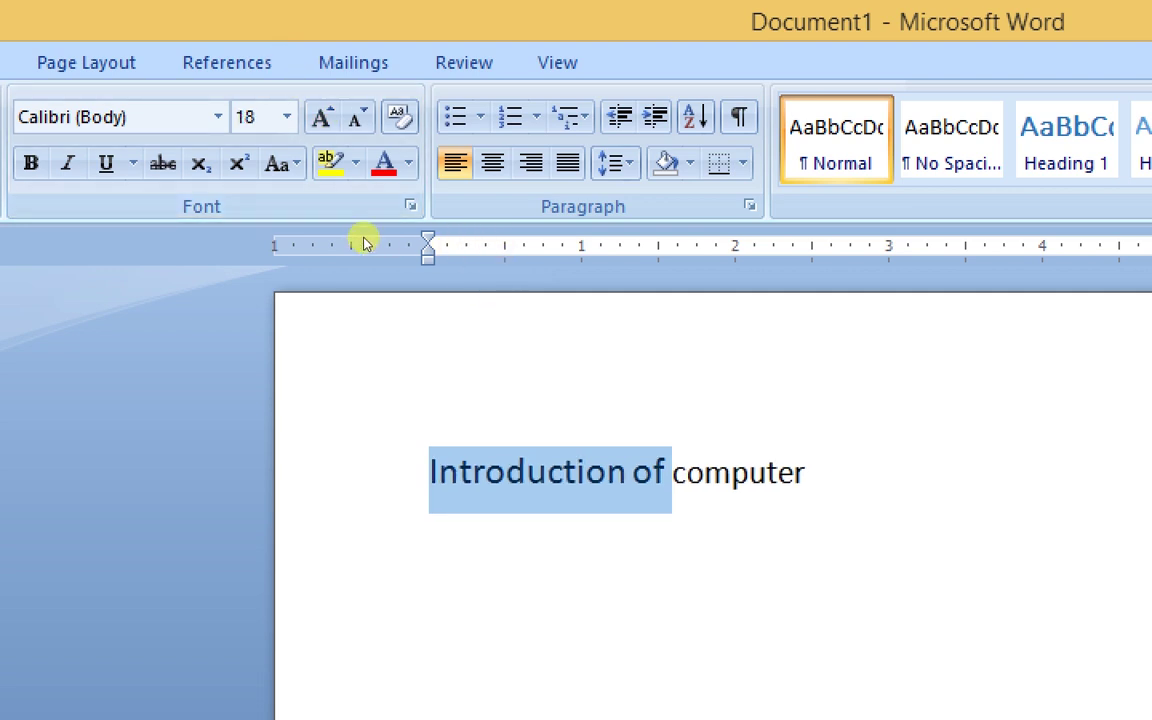
key(Left)
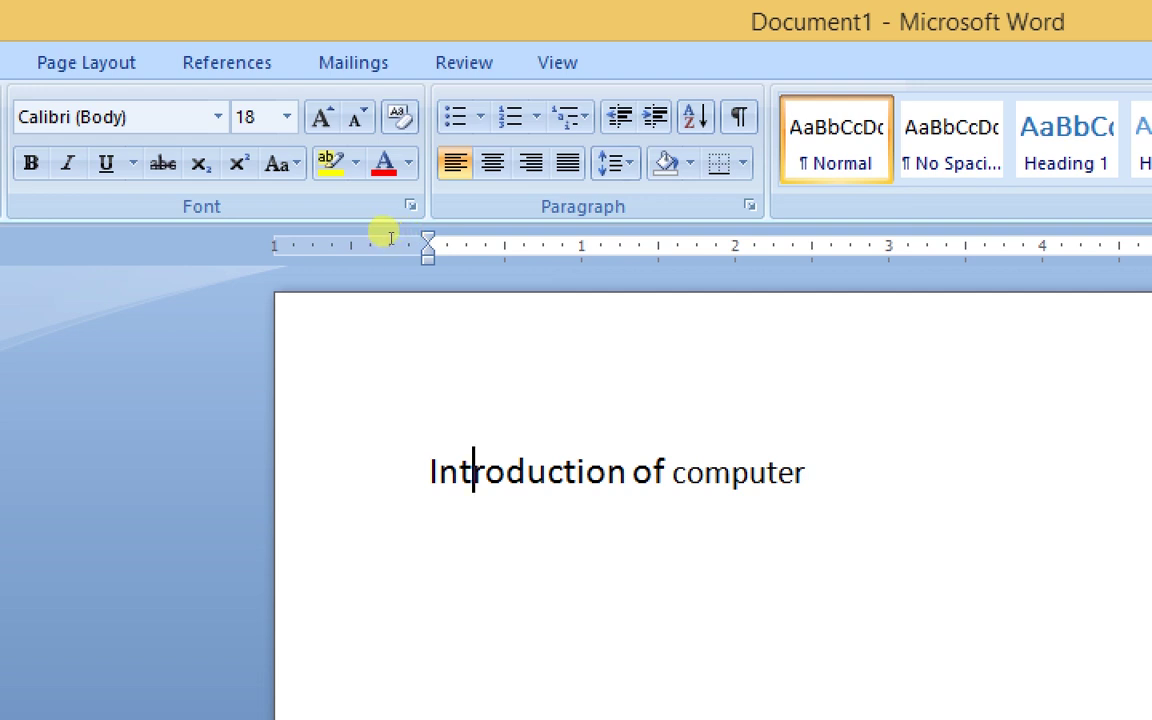
key(Right)
key(Right)
key(Right)
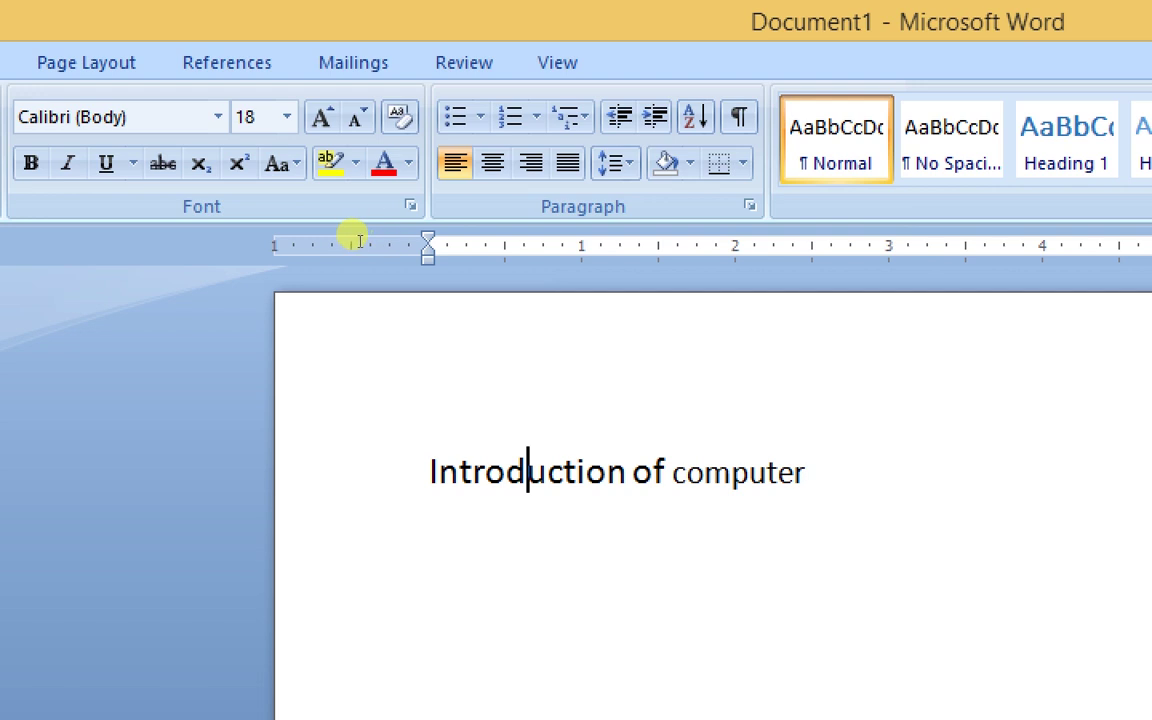
key(Left)
key(Left)
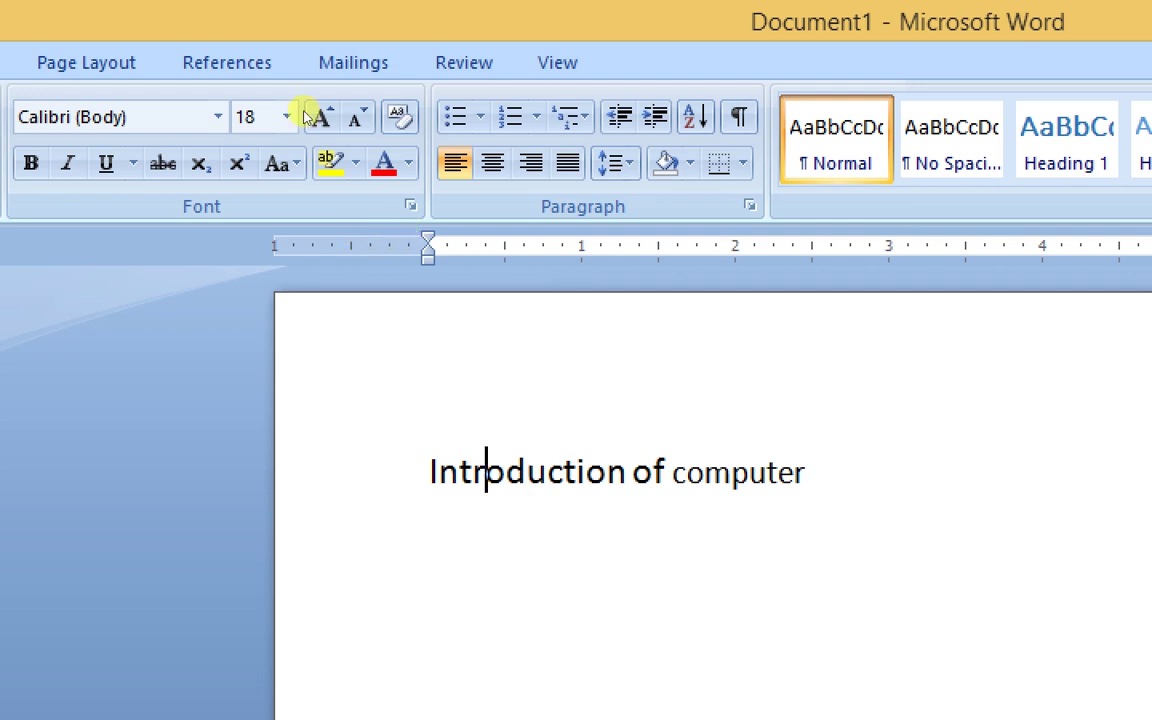
Resize 'Introduction' through 28, 20 and 24 pt, ending at 16 pt, then select everything.
key(ctrl+shift+period)
key(ctrl+shift+period)
key(ctrl+shift+period)
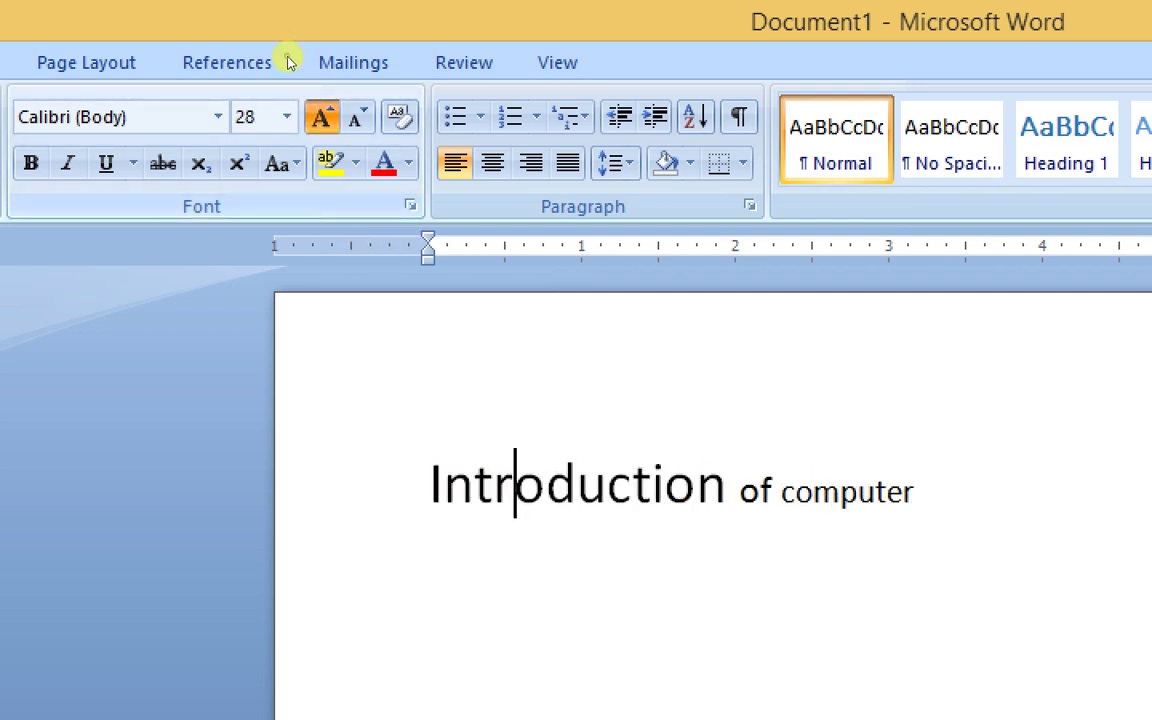
key(ctrl+shift+period)
key(ctrl+shift+comma)
key(ctrl+shift+comma)
key(ctrl+shift+comma)
key(ctrl+shift+comma)
key(ctrl+shift+comma)
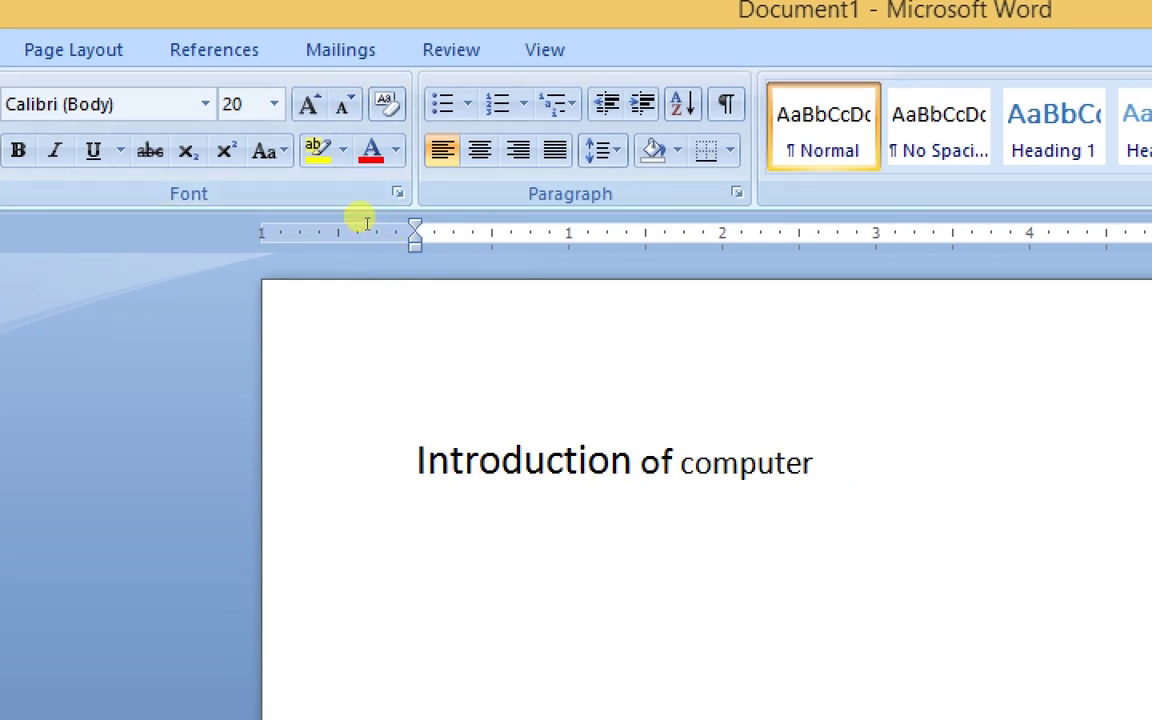
key(ctrl+shift+period)
key(ctrl+shift+period)
key(ctrl+shift+comma)
key(ctrl+shift+comma)
key(ctrl+shift+comma)
key(ctrl+shift+comma)
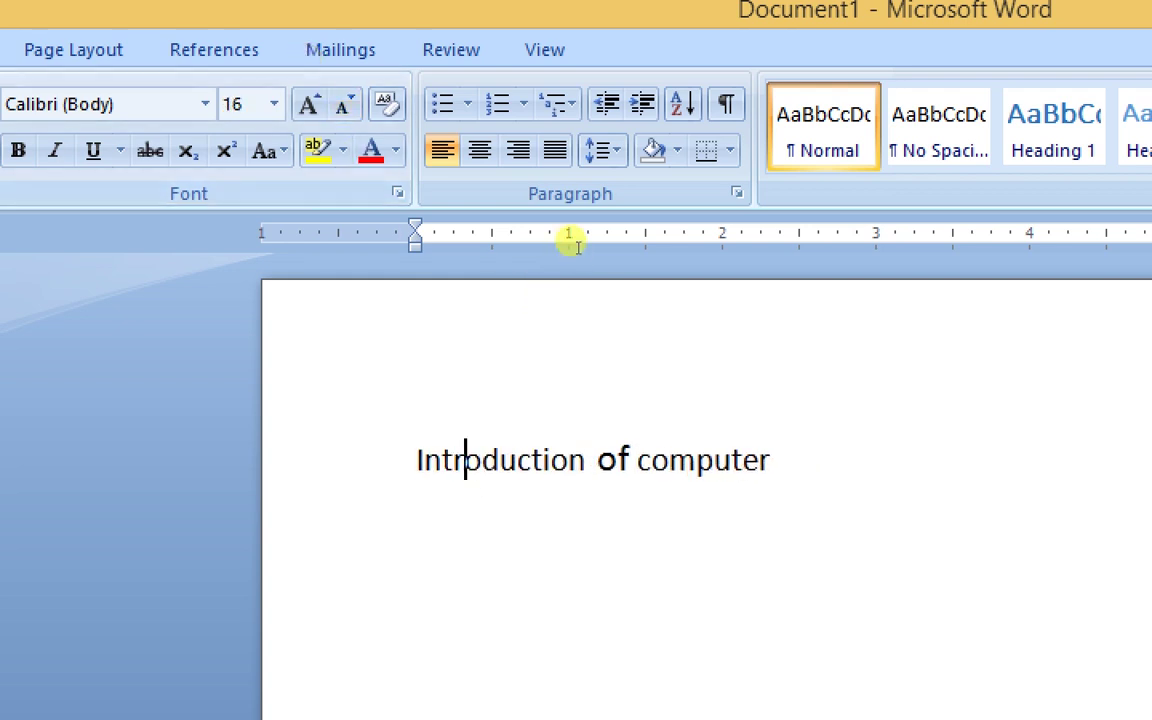
key(ctrl+Right)
key(ctrl+Right)
key(Right)
key(Right)
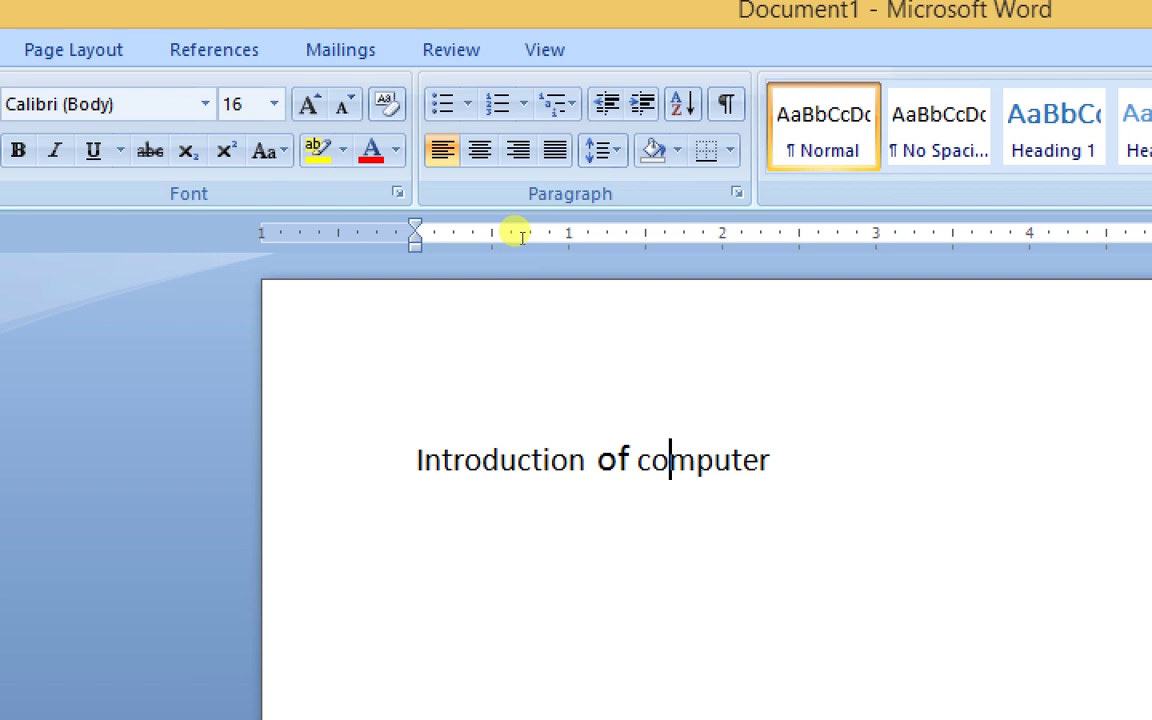
key(ctrl+a)
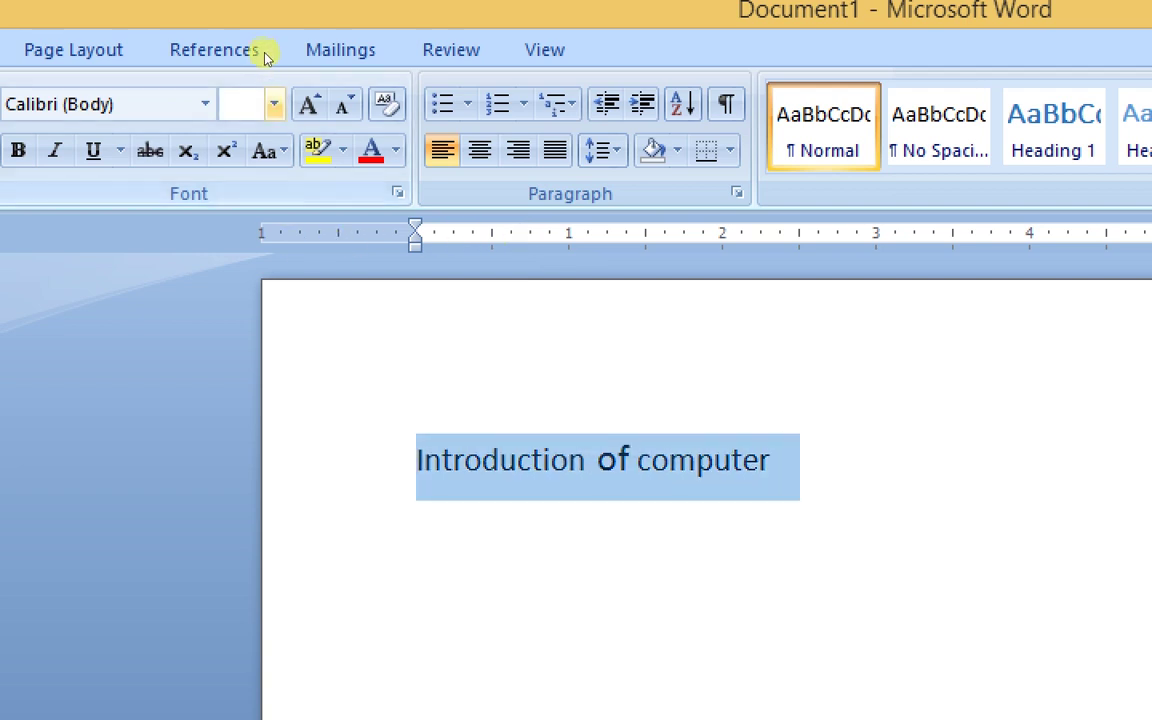
Set the whole heading to a uniform 20 pt, correcting a mistaken 150 pt entry.
click(274, 104)
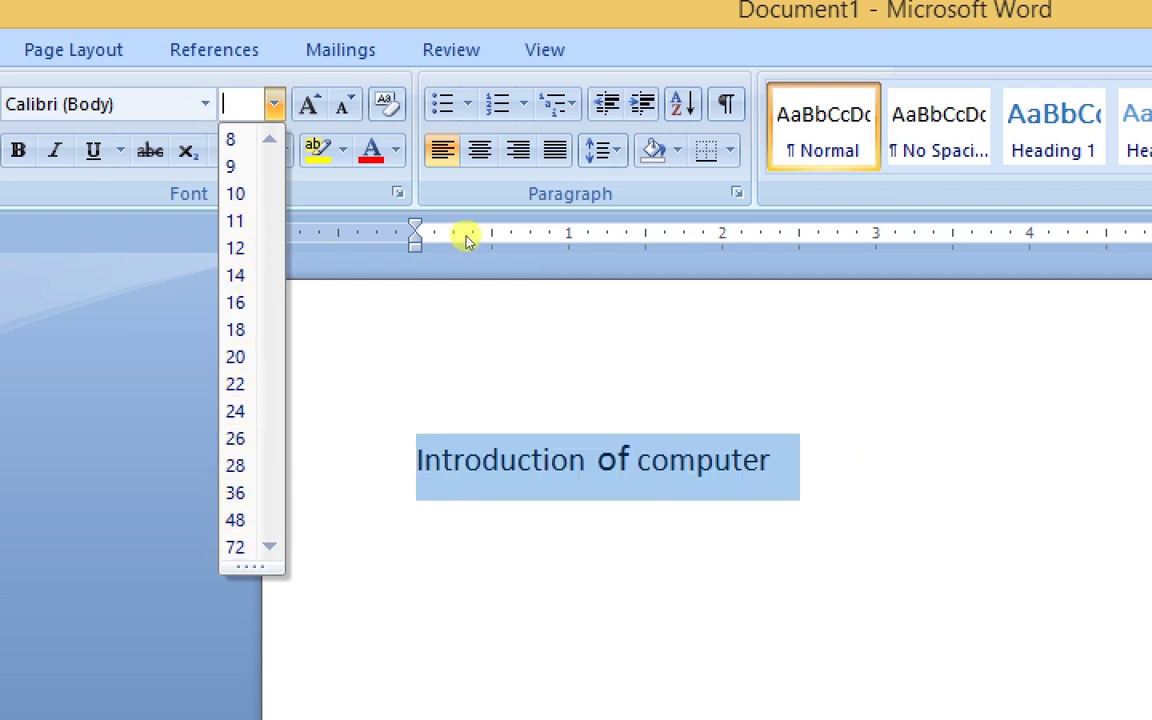
click(514, 239)
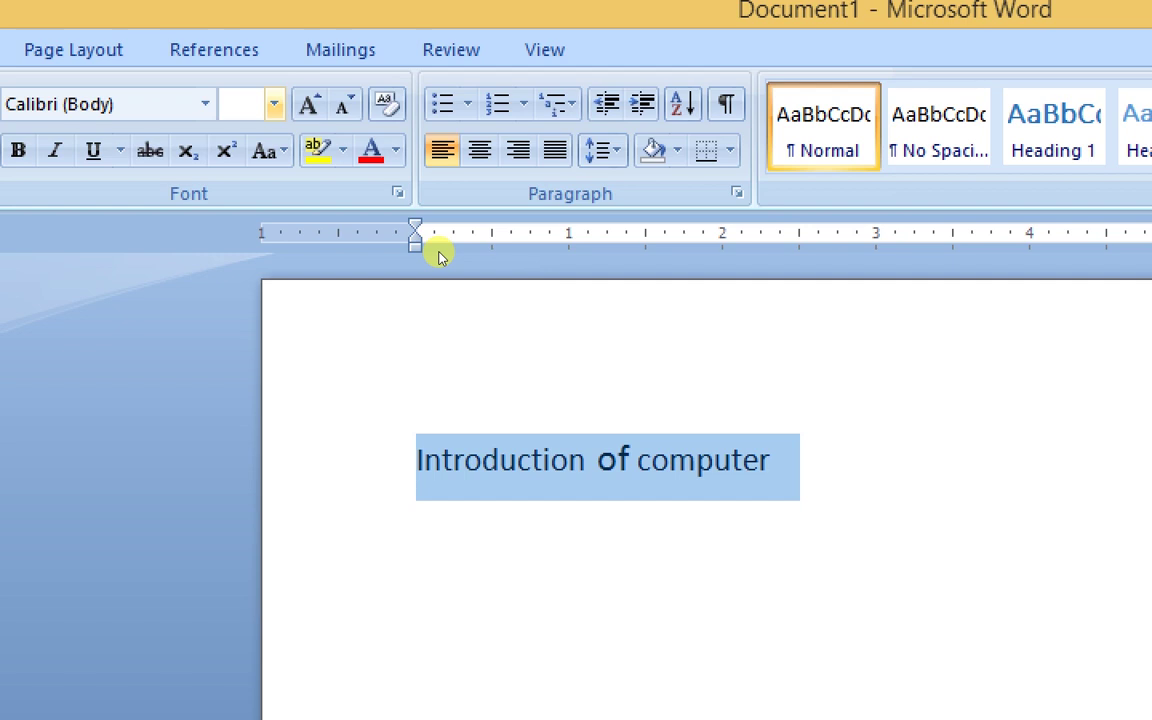
text(150)
key(Return)
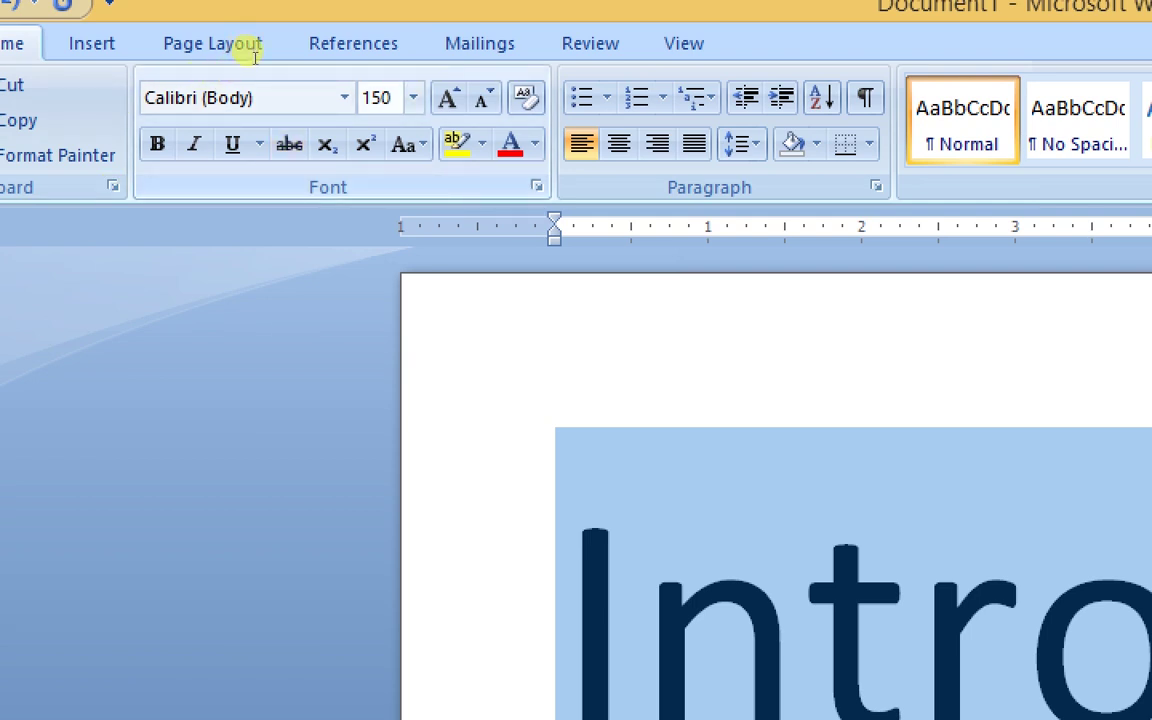
text(20)
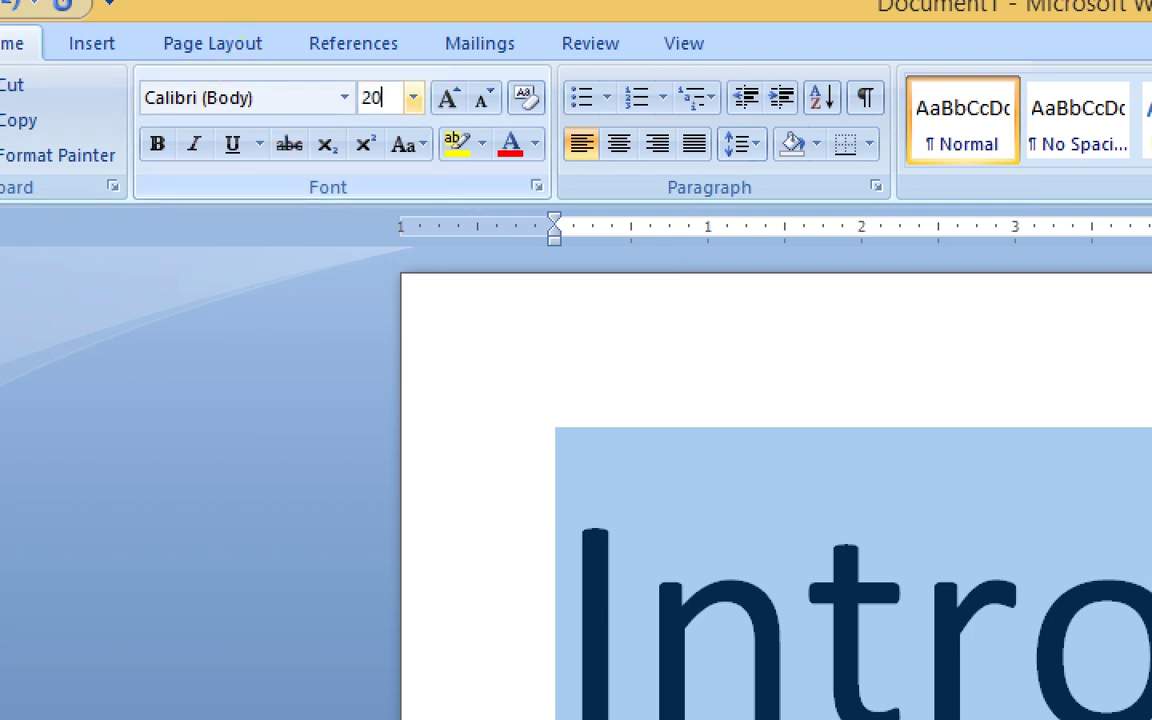
key(Return)
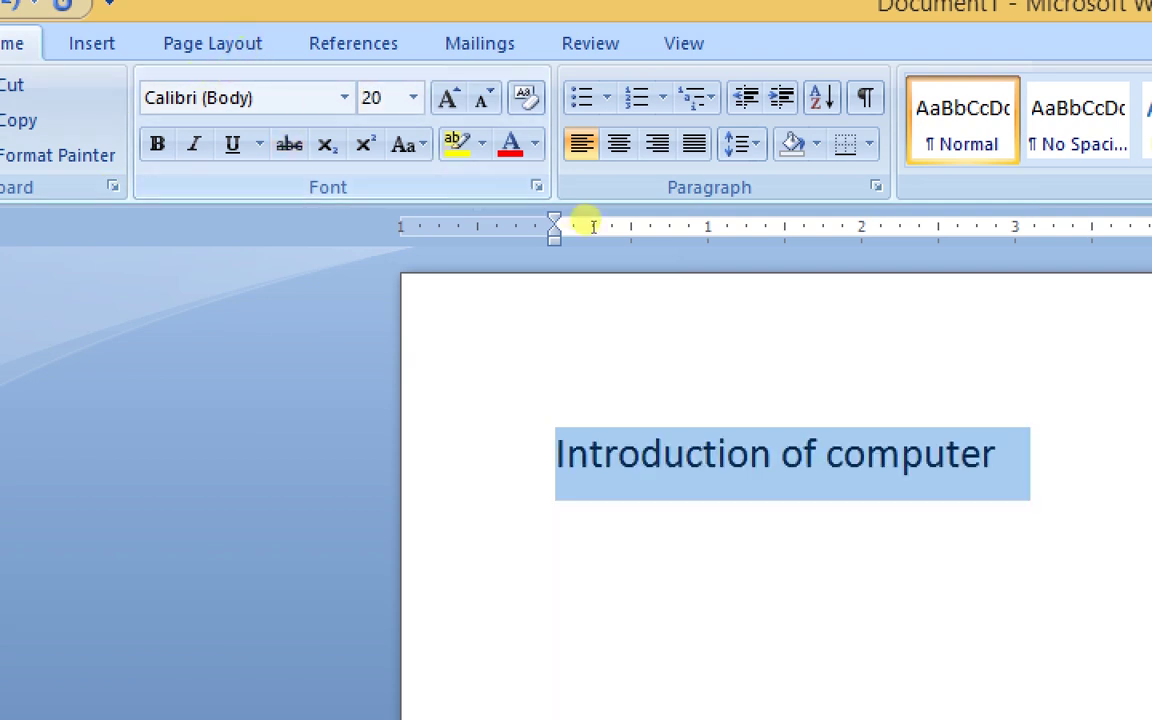
key(End)
key(ctrl+a)
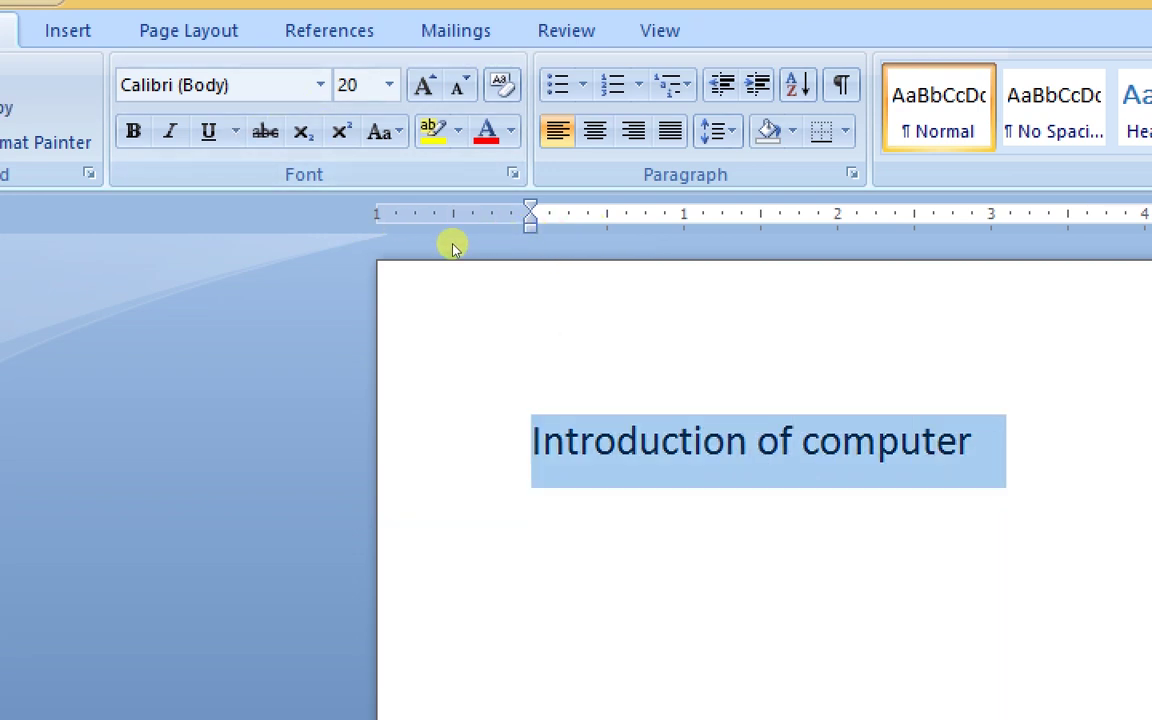
click(757, 441)
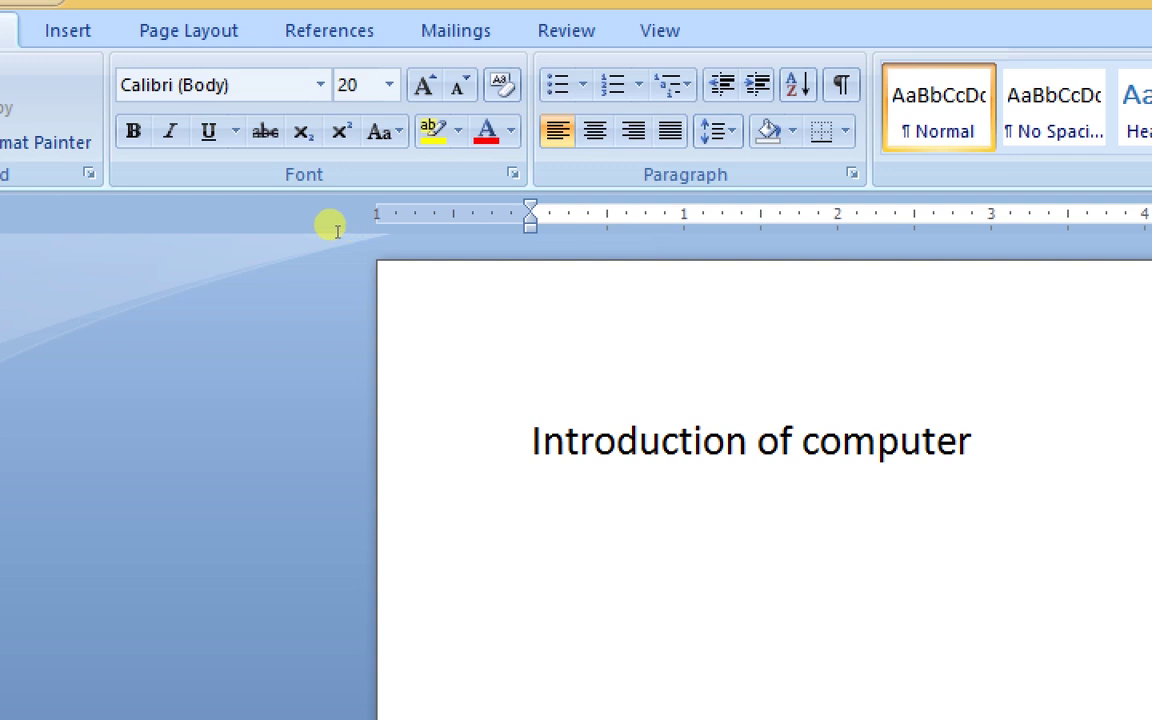
Color the text 'Introduction of' red.
drag(337, 234, 494, 244)
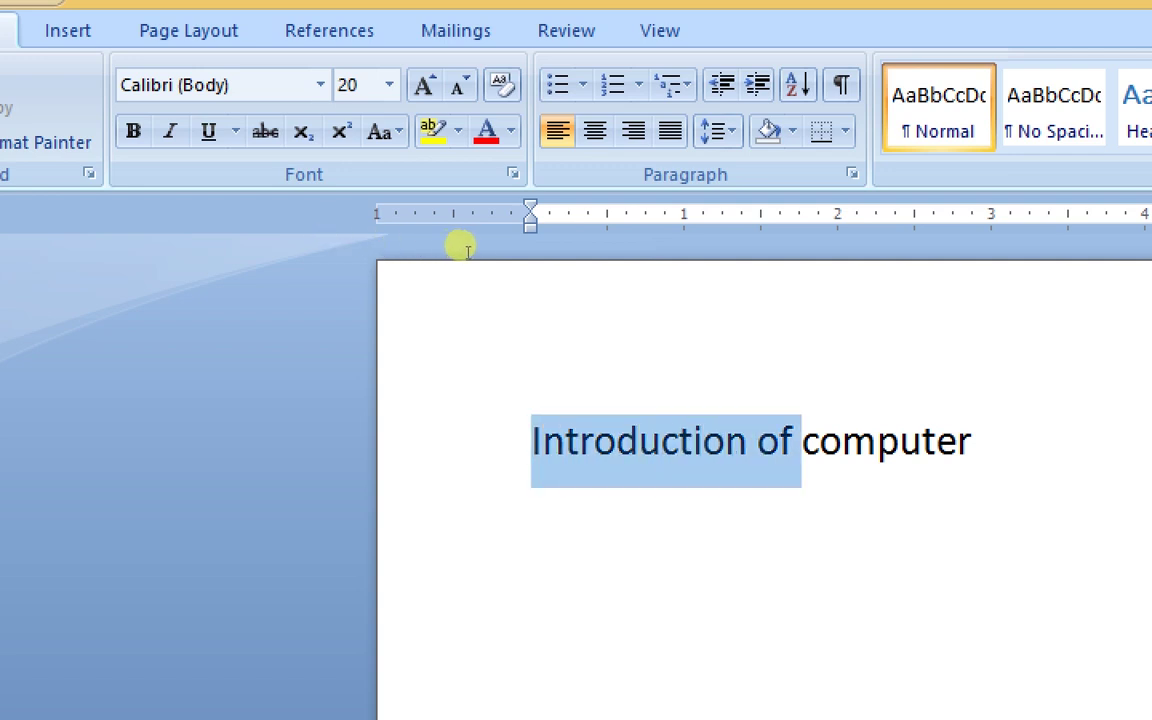
drag(494, 244, 535, 240)
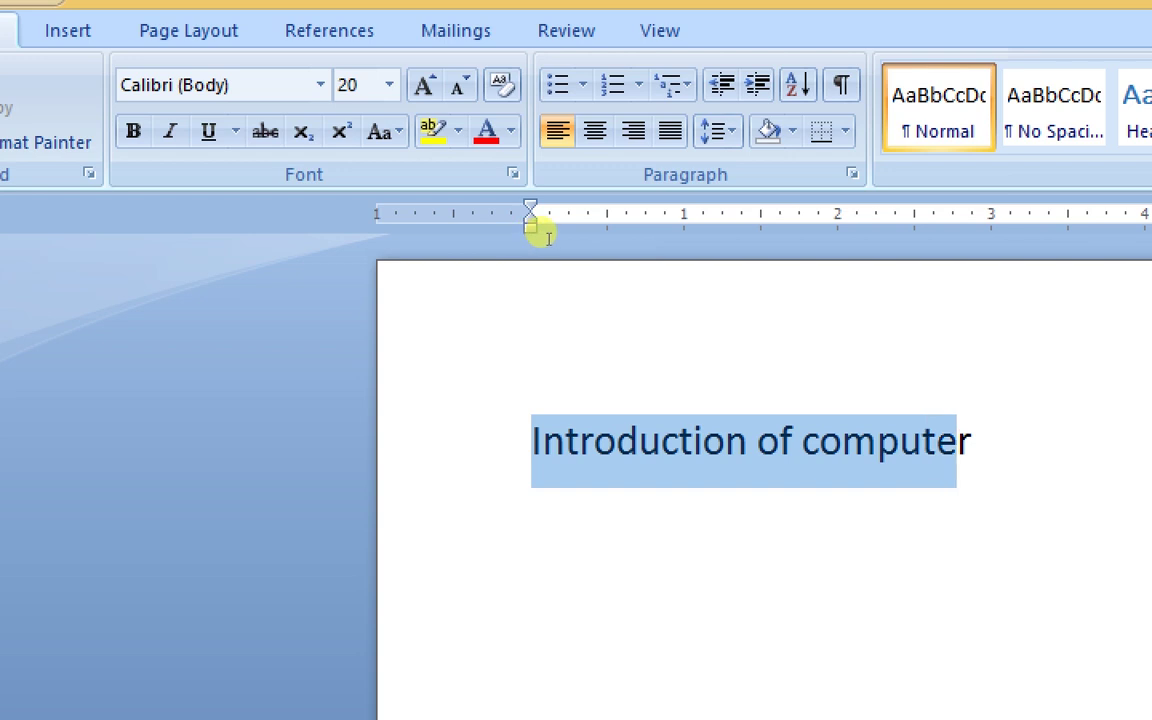
mouse_move(533, 238)
mouse_down()
mouse_move(478, 243)
mouse_move(540, 231)
mouse_move(455, 237)
mouse_move(472, 243)
mouse_up()
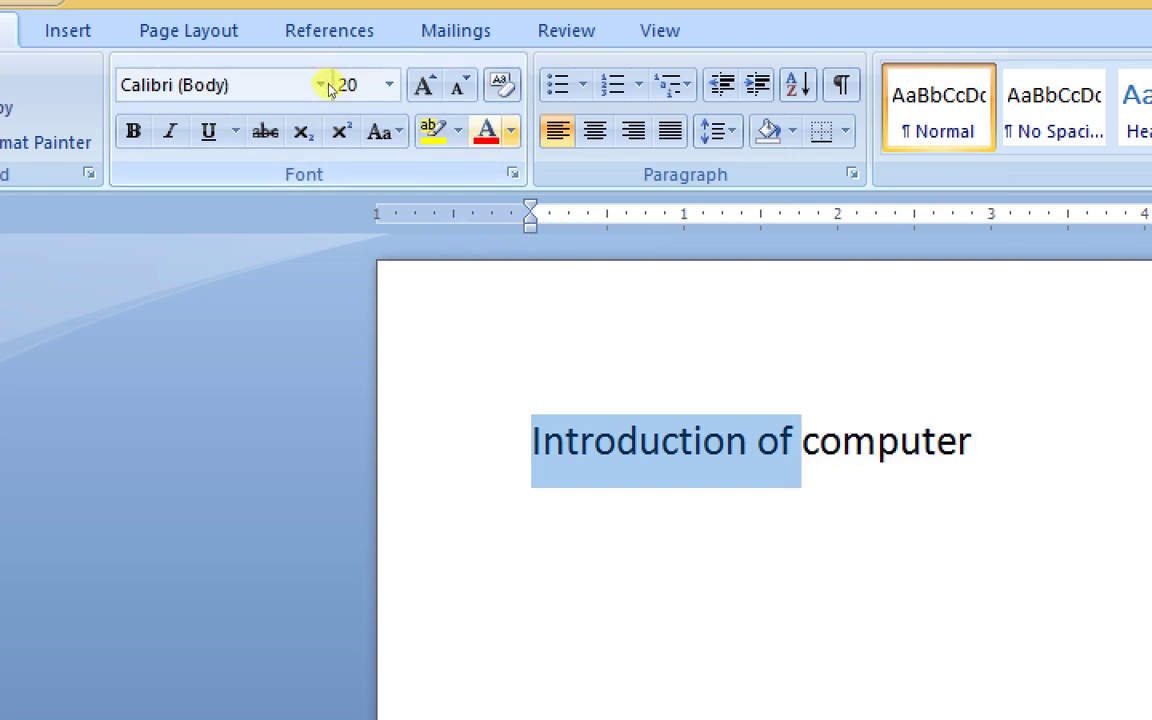
click(510, 131)
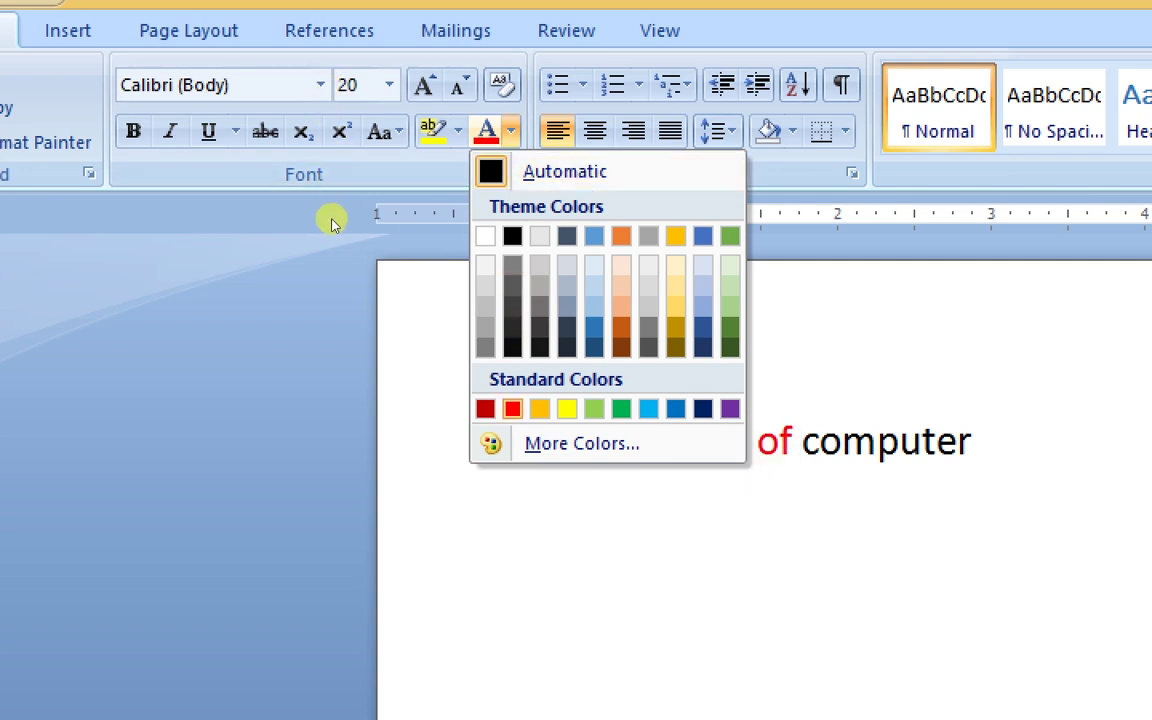
click(512, 408)
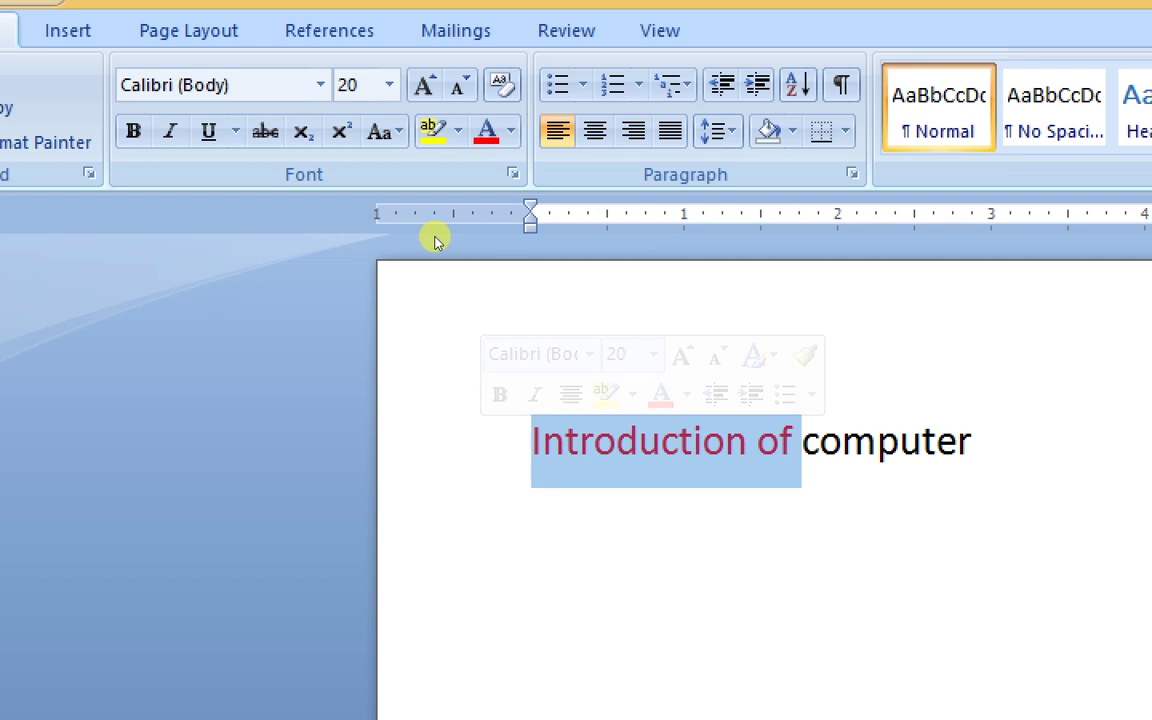
click(440, 238)
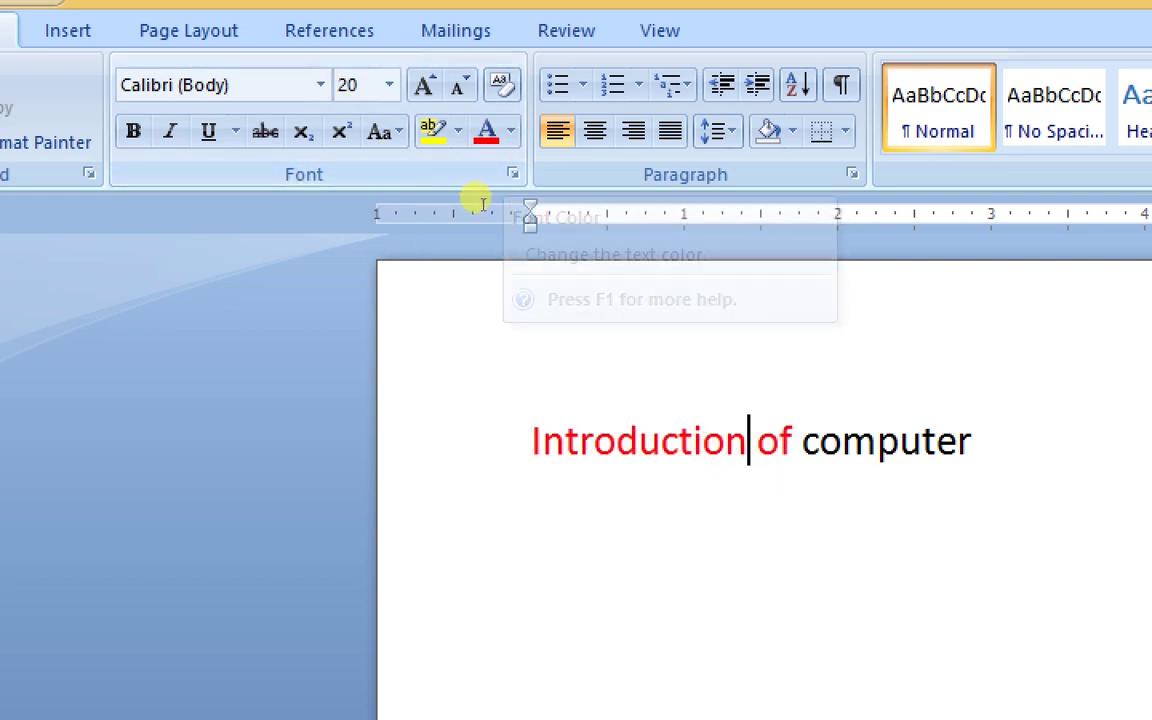
Give the word 'computer' a bright green highlight.
drag(470, 238, 553, 228)
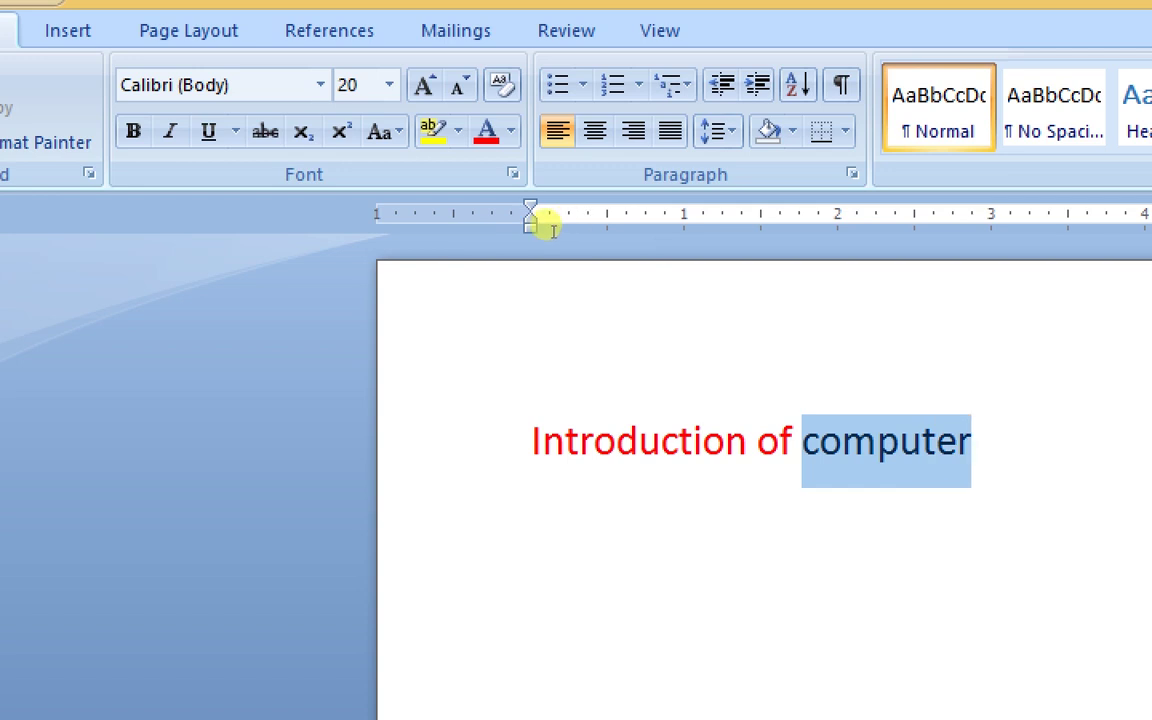
key(alt+h)
key(i)
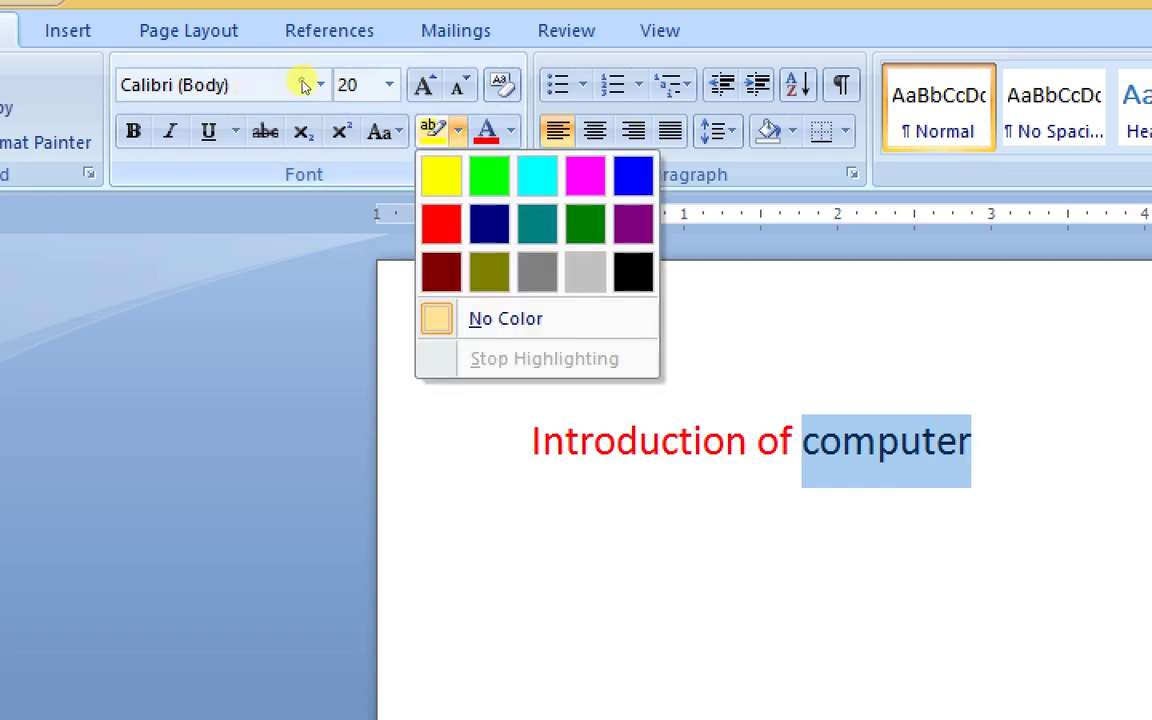
key(Down)
key(Right)
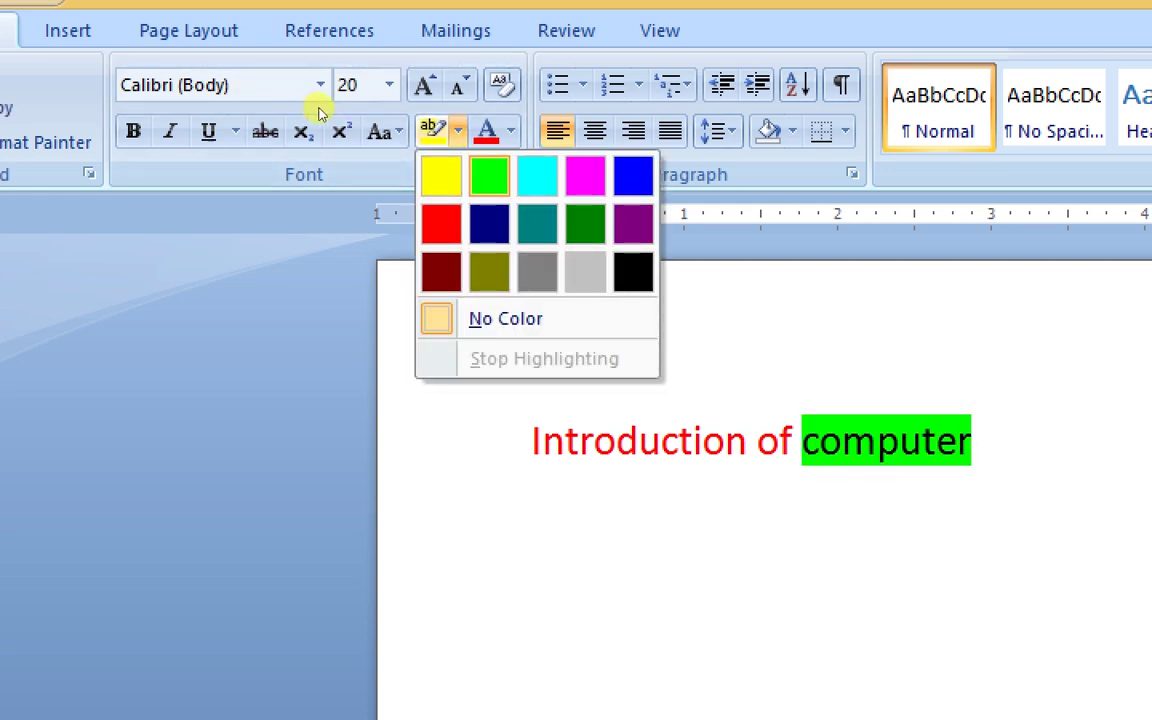
click(489, 176)
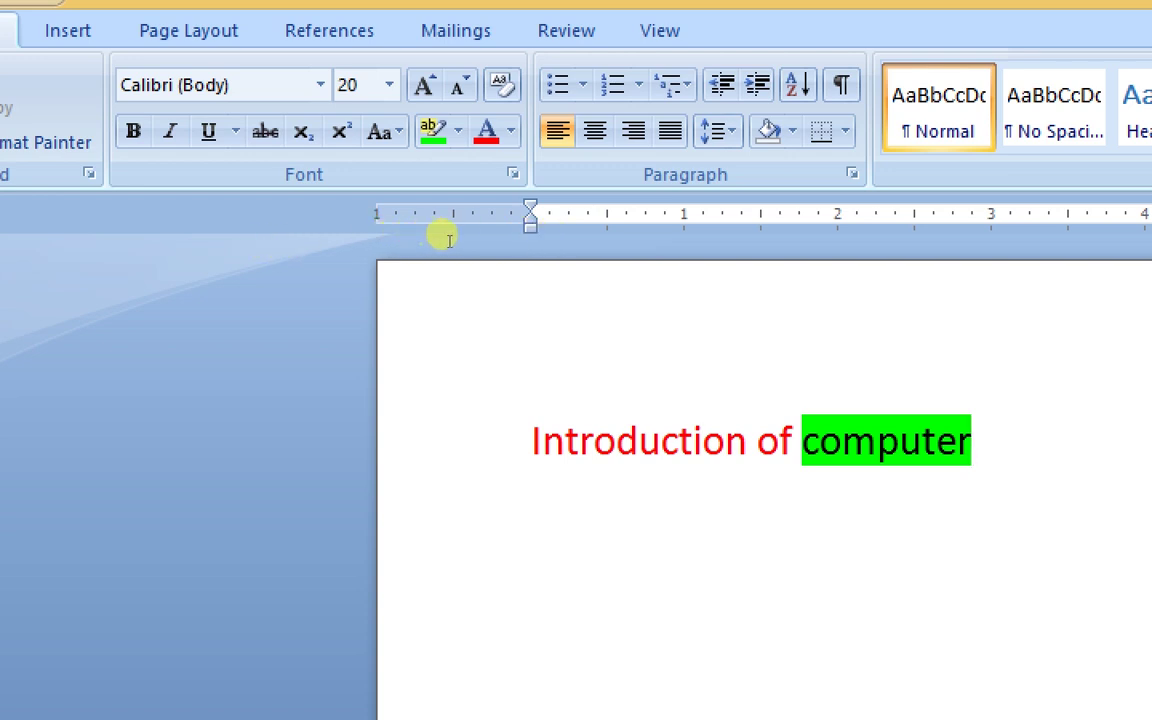
drag(446, 236, 330, 231)
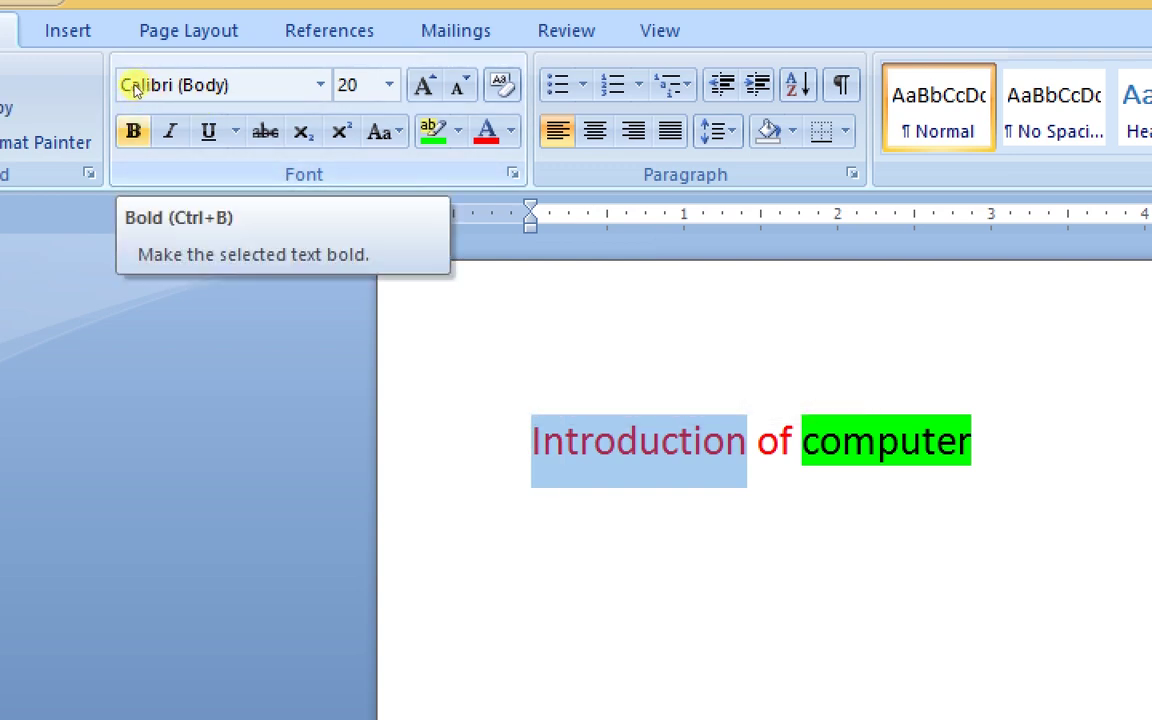
Make the word 'Introduction' bold.
key(ctrl+b)
key(Right)
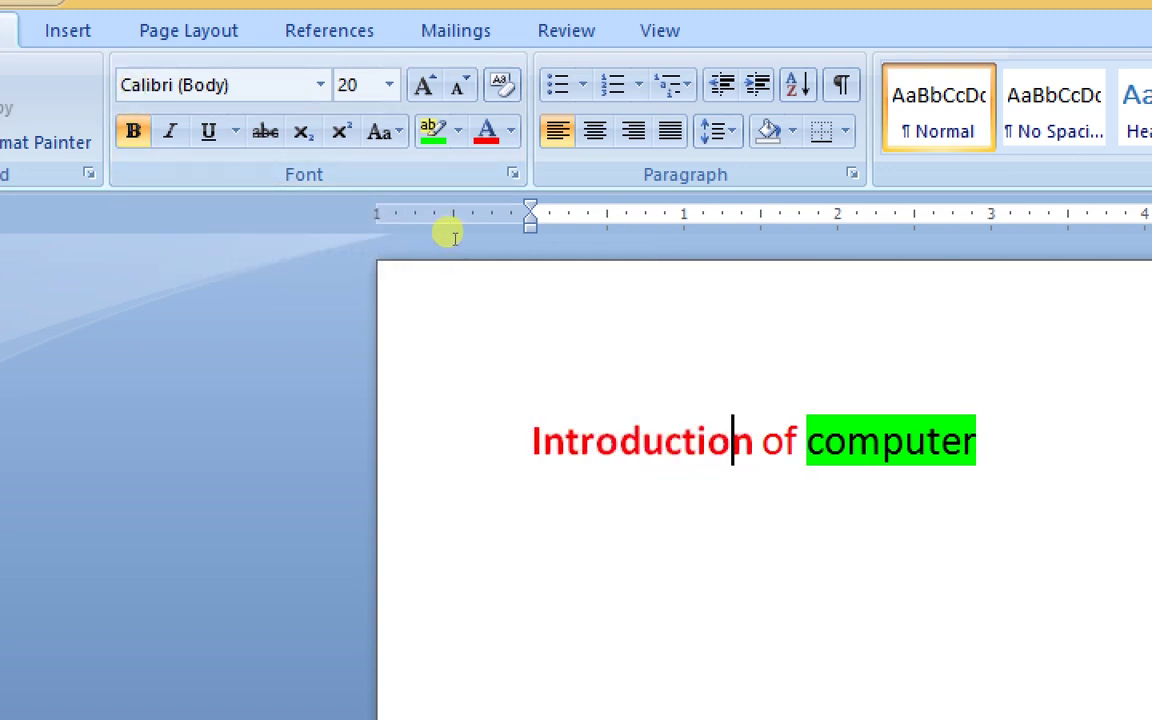
key(shift+Left)
key(shift+Left)
key(shift+Left)
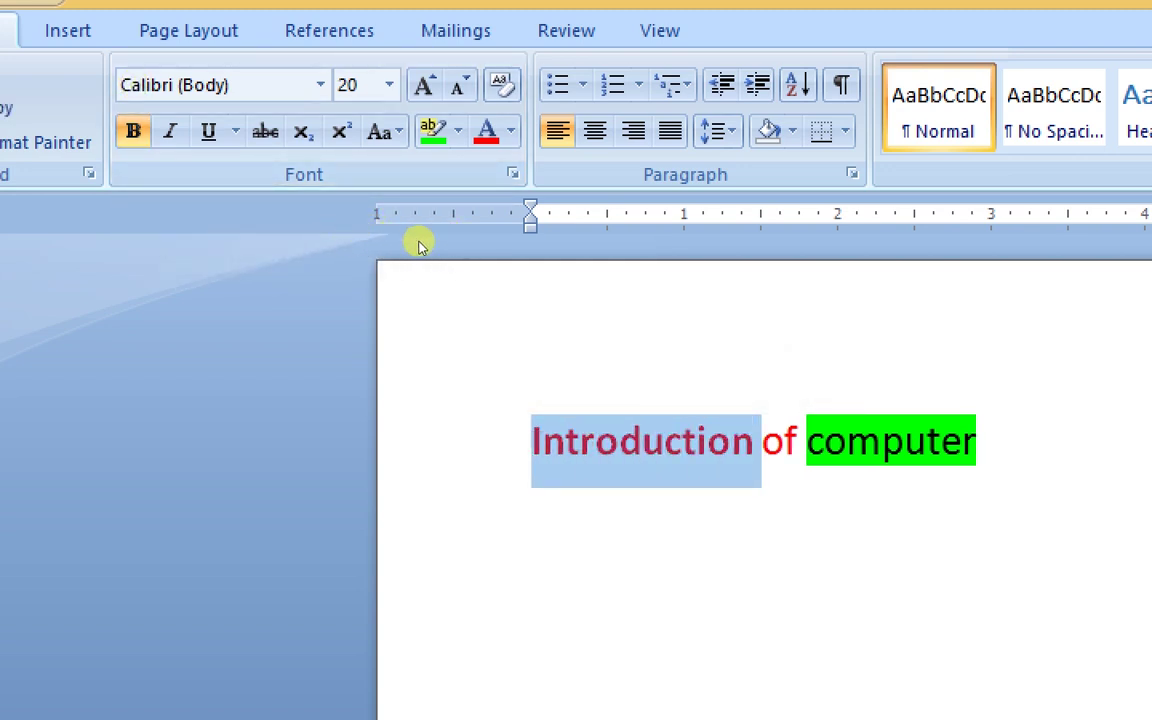
Reselect just 'Introduction' and make it bold, italic and underlined together.
key(Left)
key(Right)
key(Right)
key(Right)
key(shift+Left)
key(shift+Left)
key(shift+Left)
key(ctrl+b)
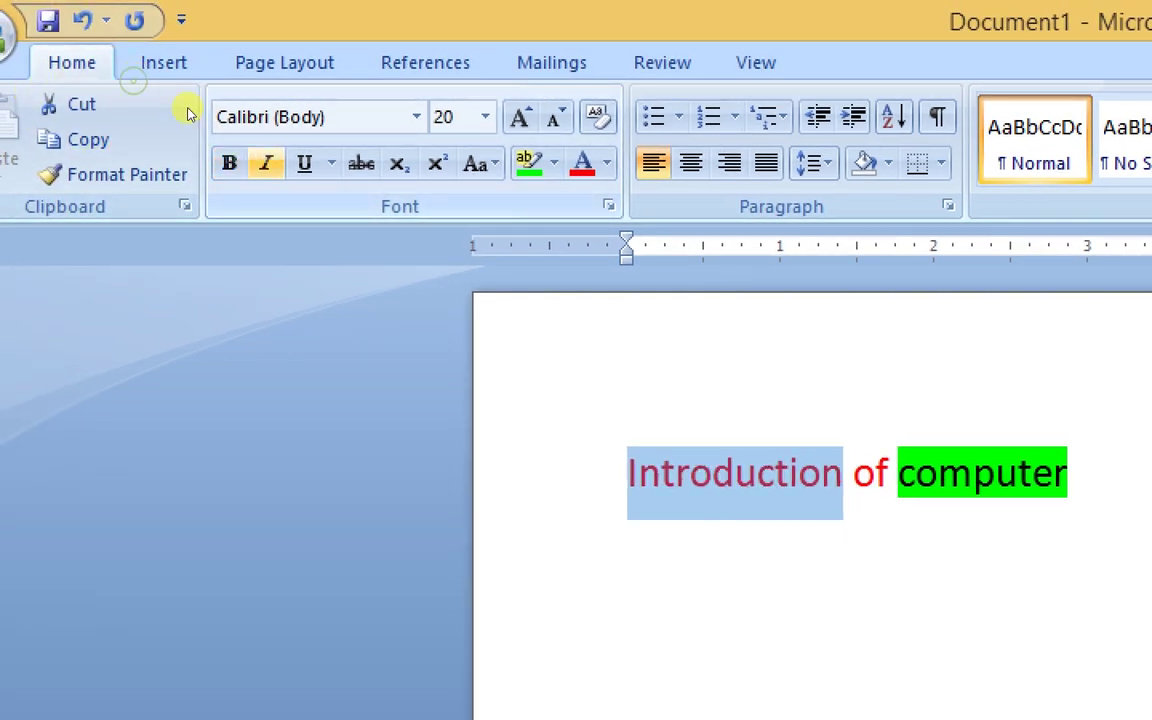
key(Left)
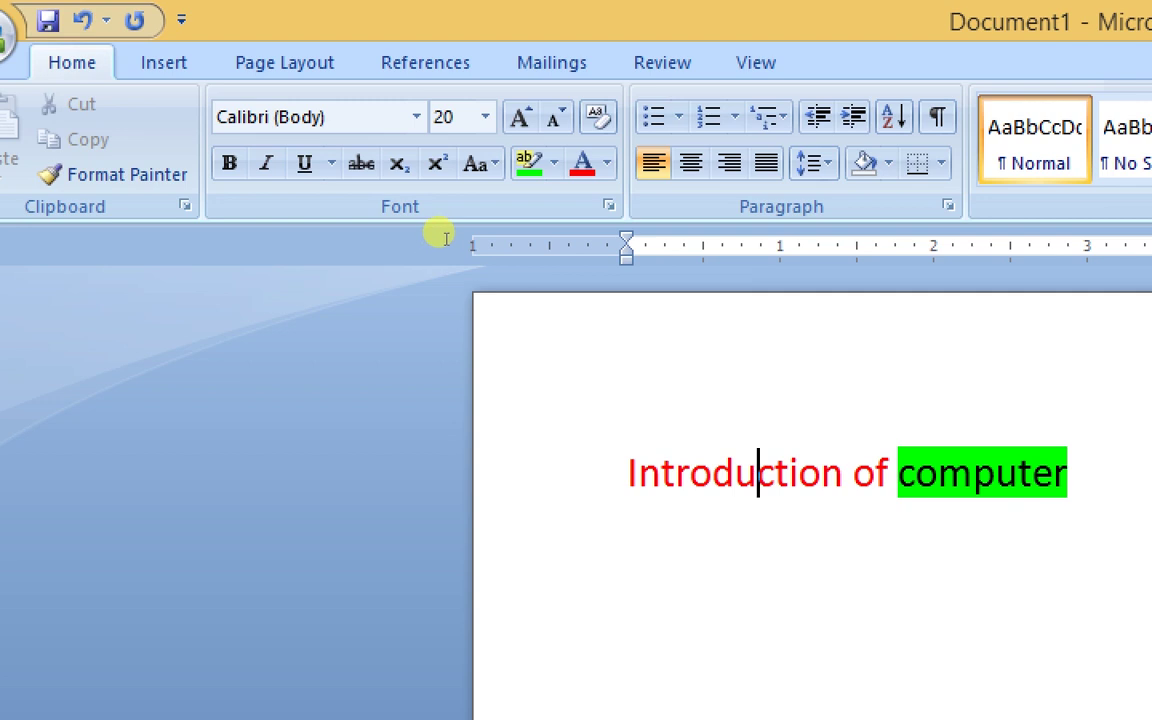
key(ctrl+Left)
key(ctrl+shift+Right)
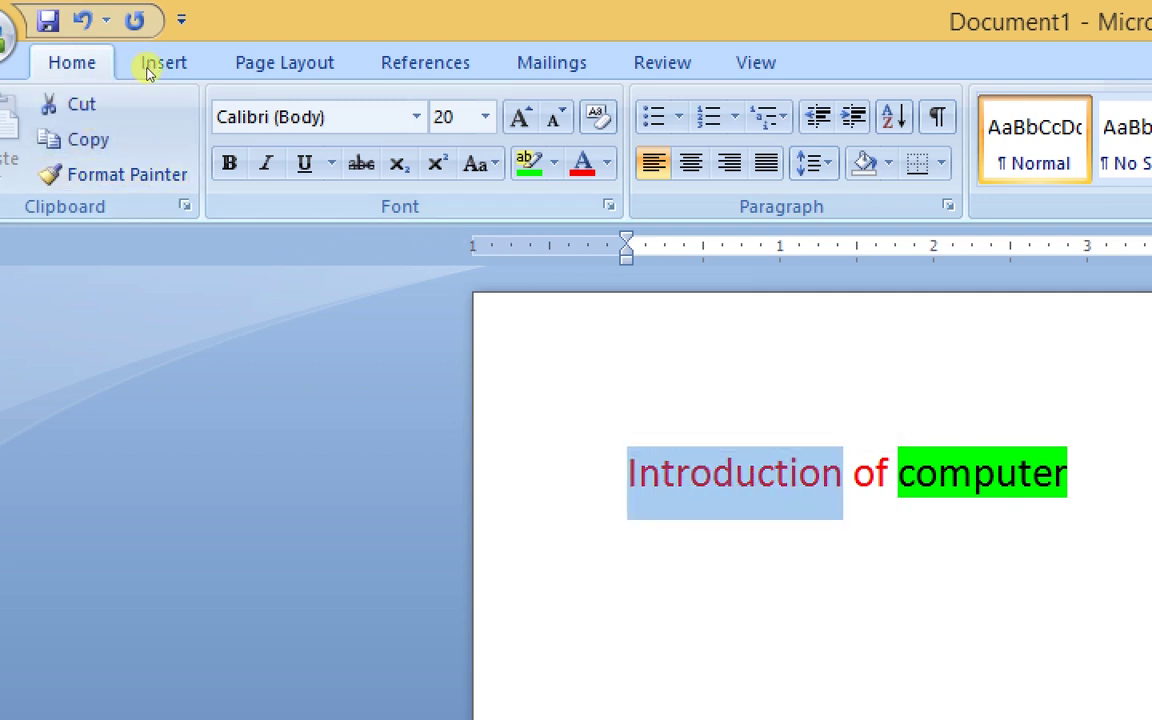
key(ctrl+b)
key(ctrl+i)
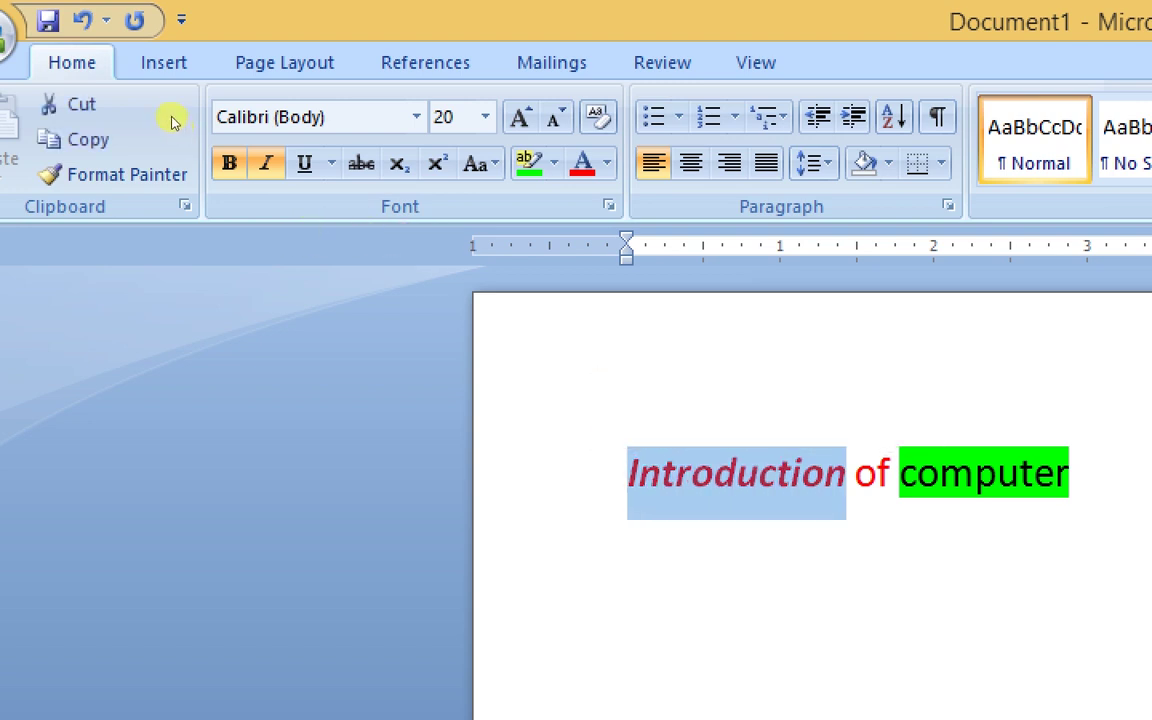
key(ctrl+u)
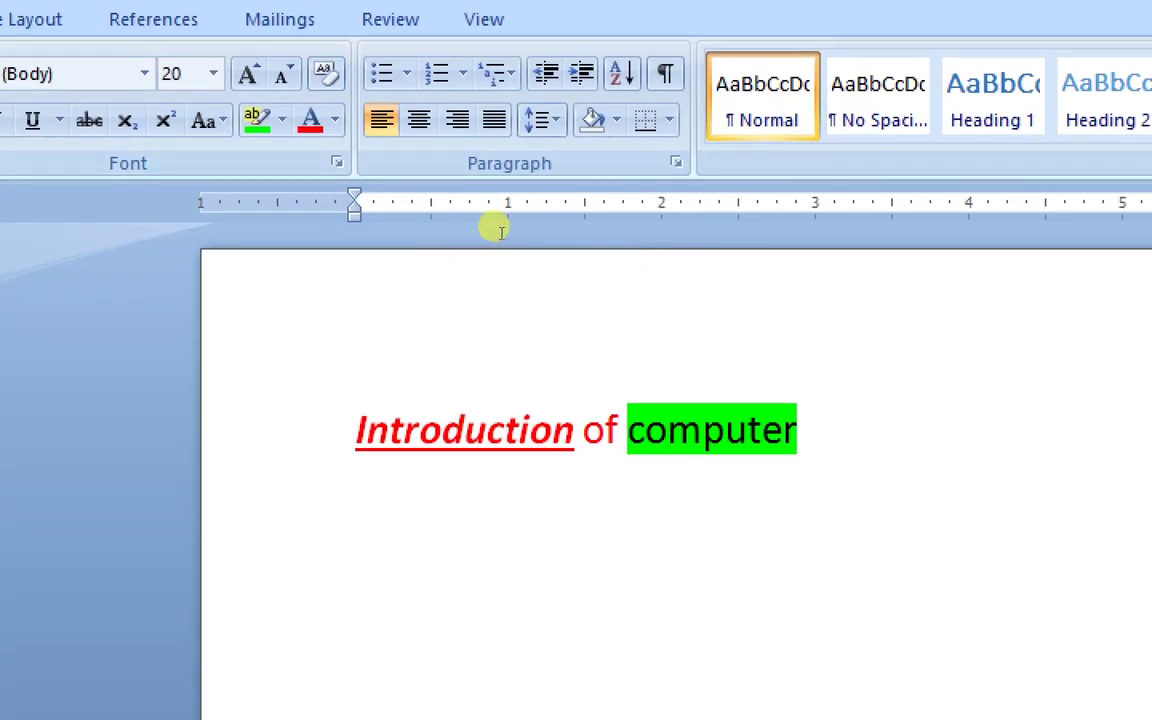
drag(476, 237, 543, 234)
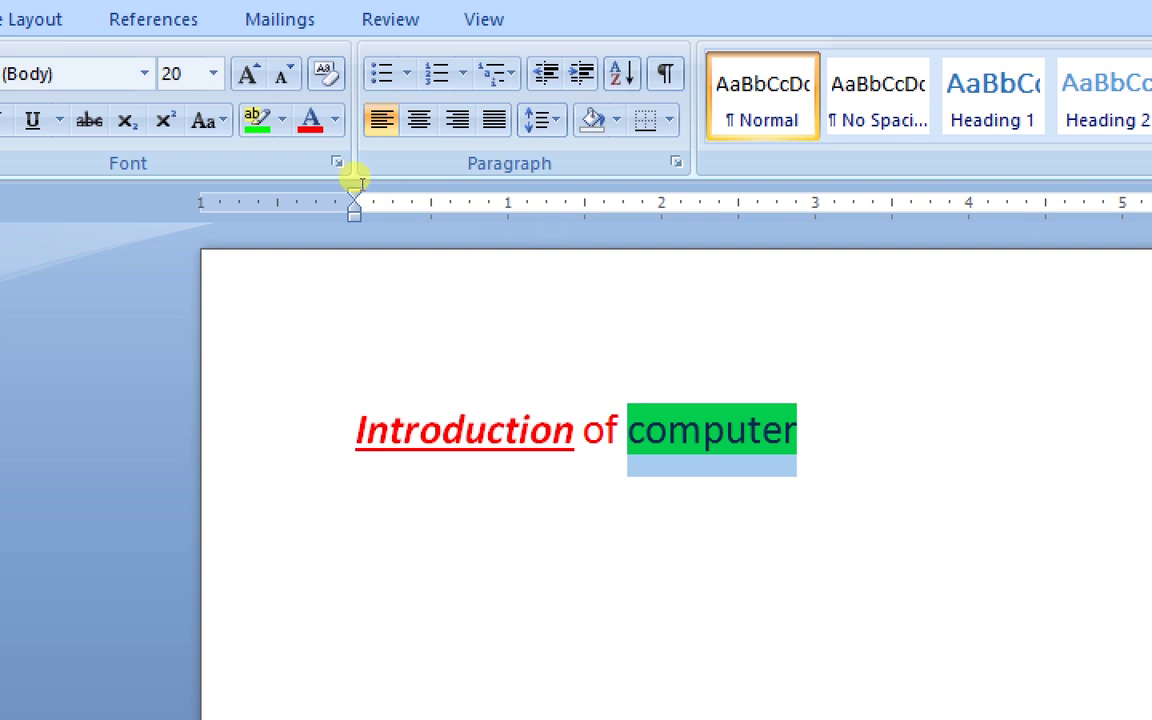
click(288, 58)
click(288, 58)
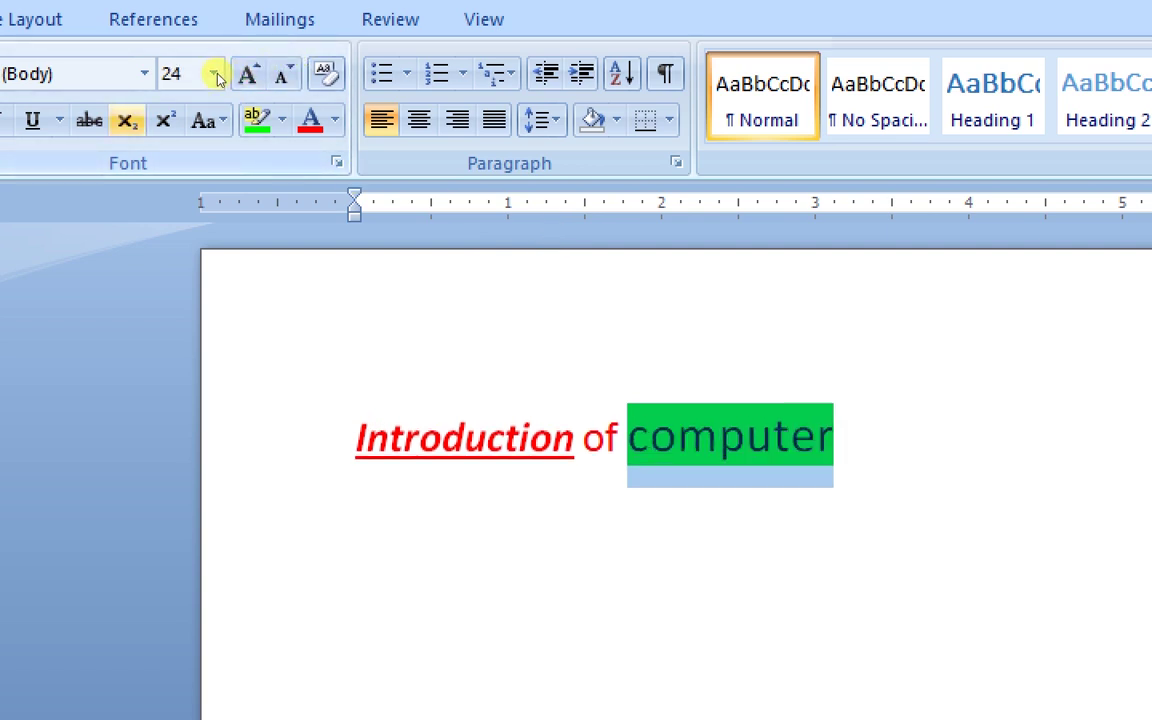
key(ctrl+shift+f)
key(Down)
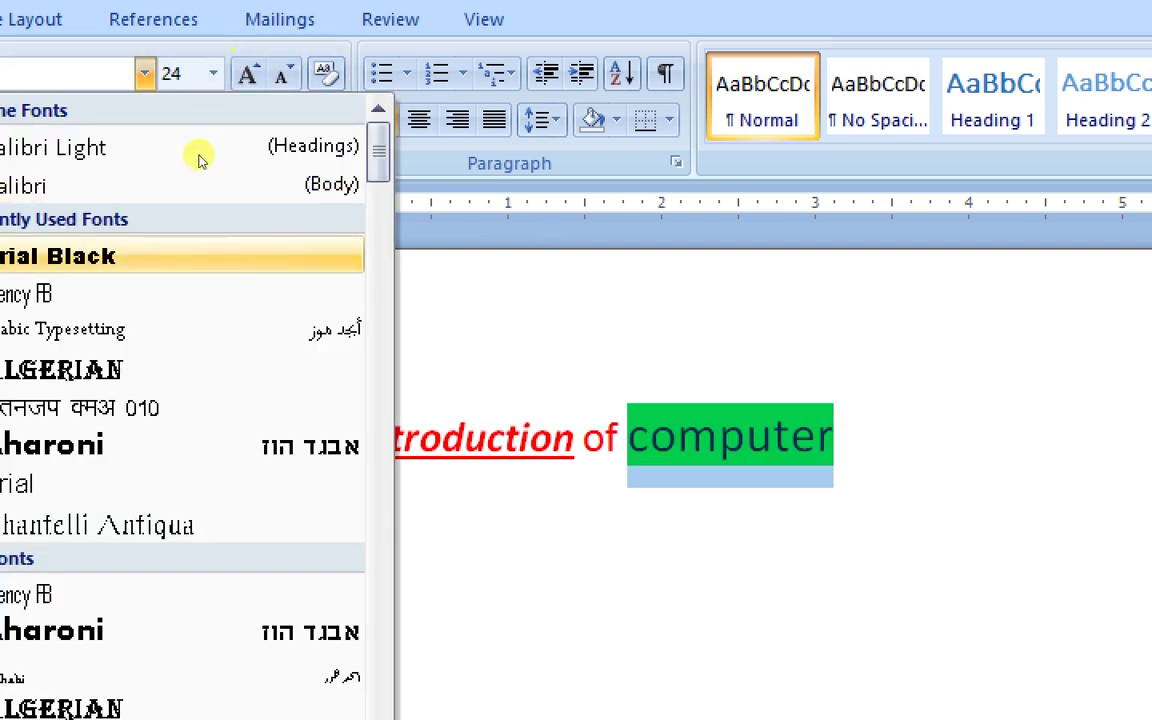
key(Return)
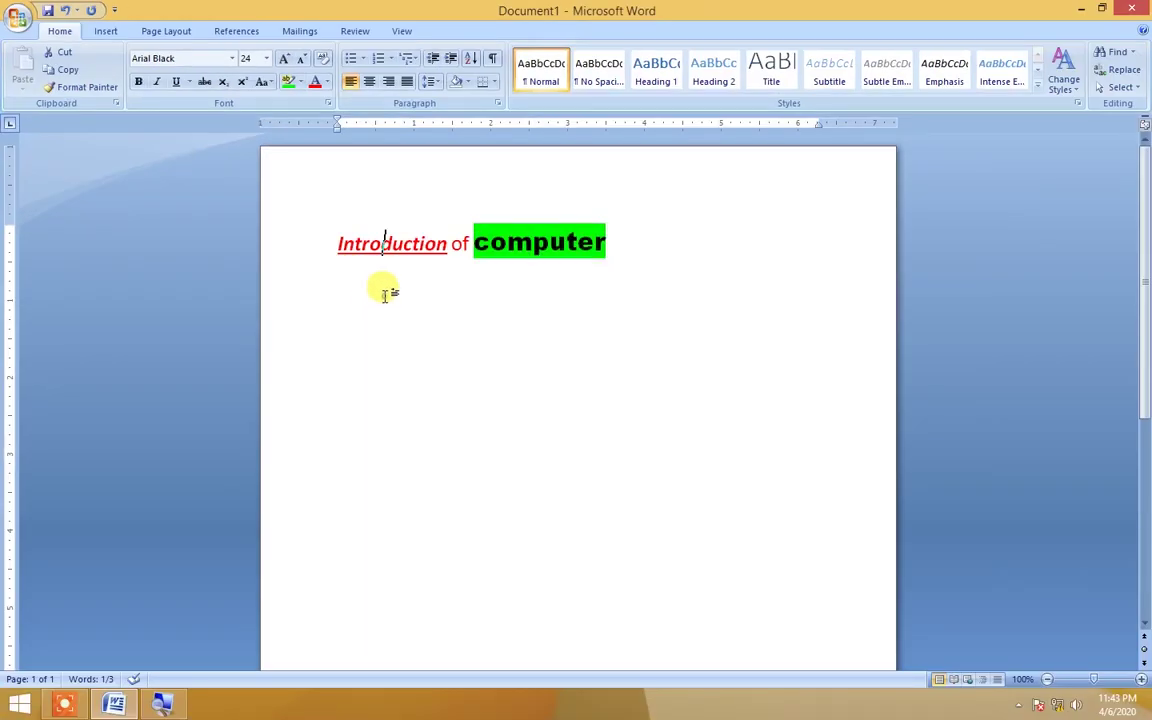
click(365, 255)
click(660, 285)
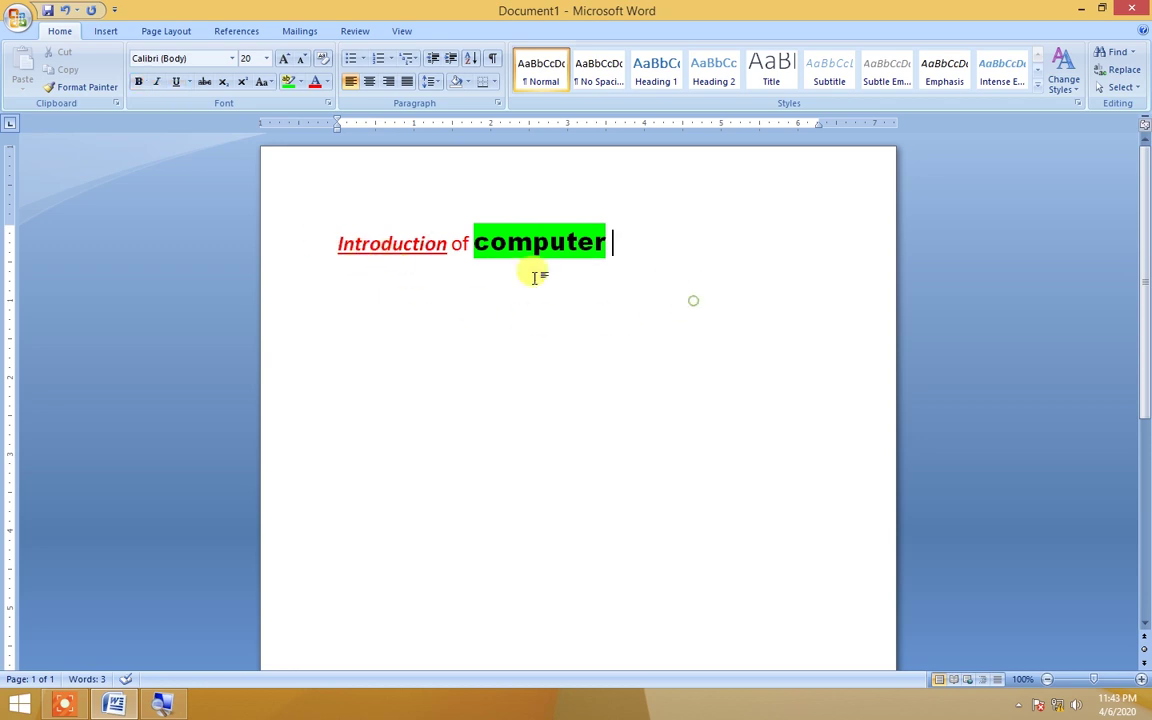
click(427, 243)
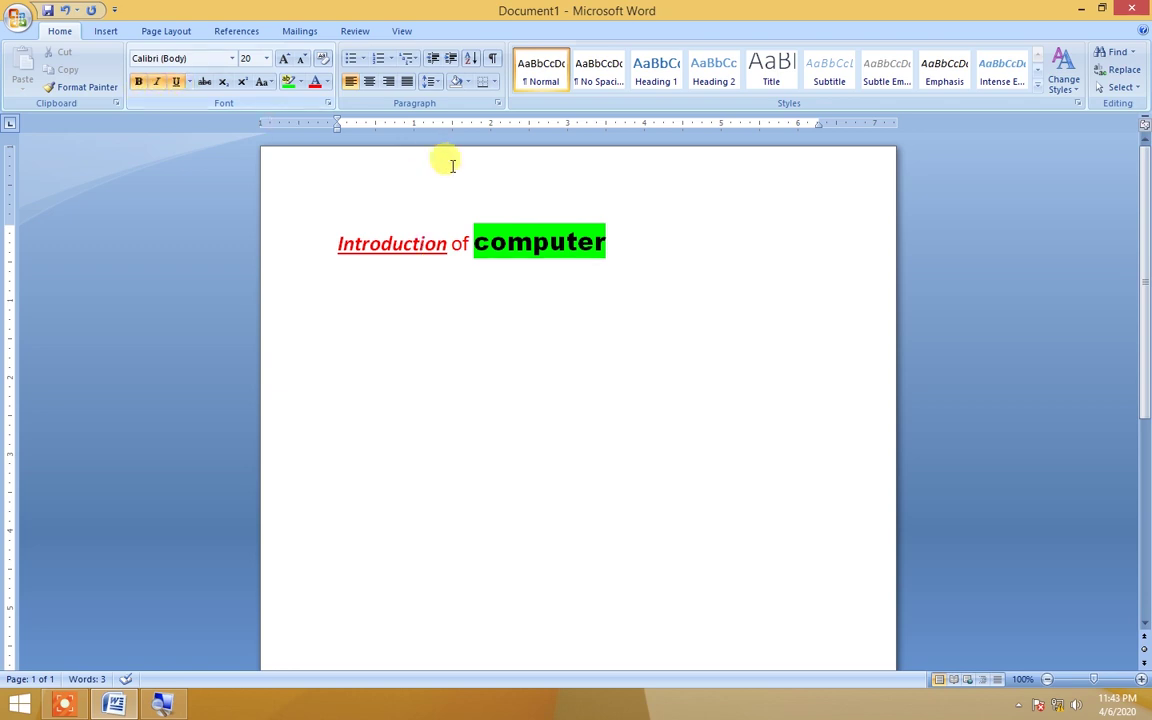
click(500, 241)
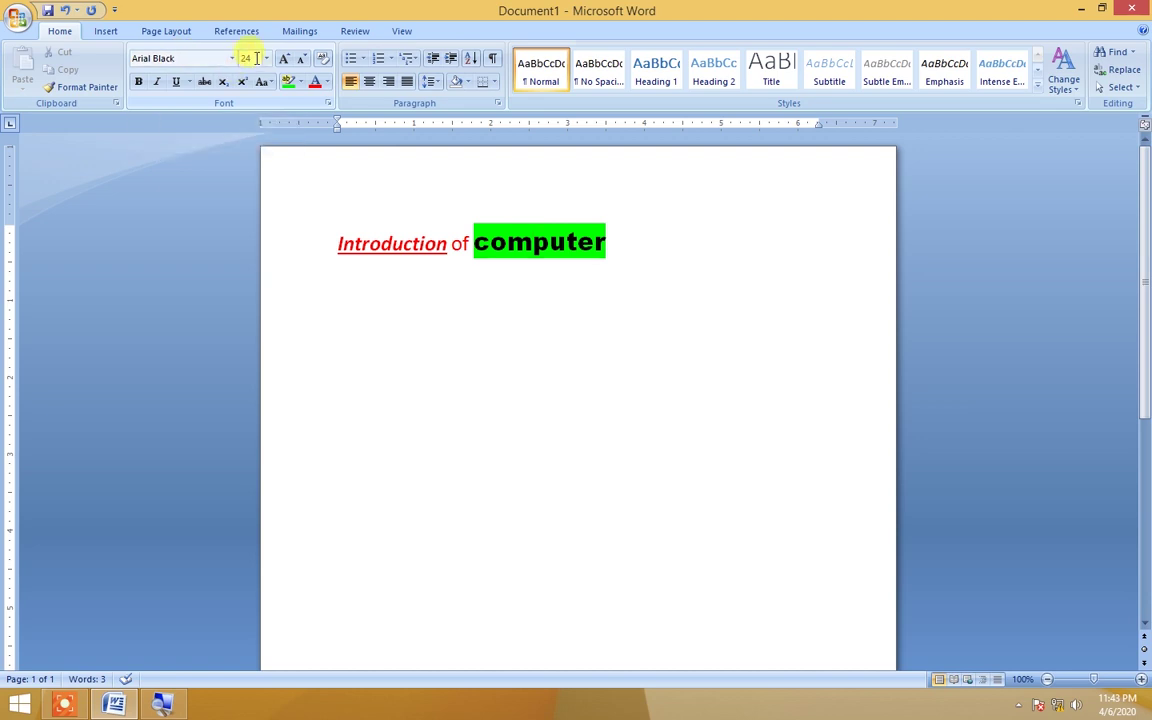
click(415, 241)
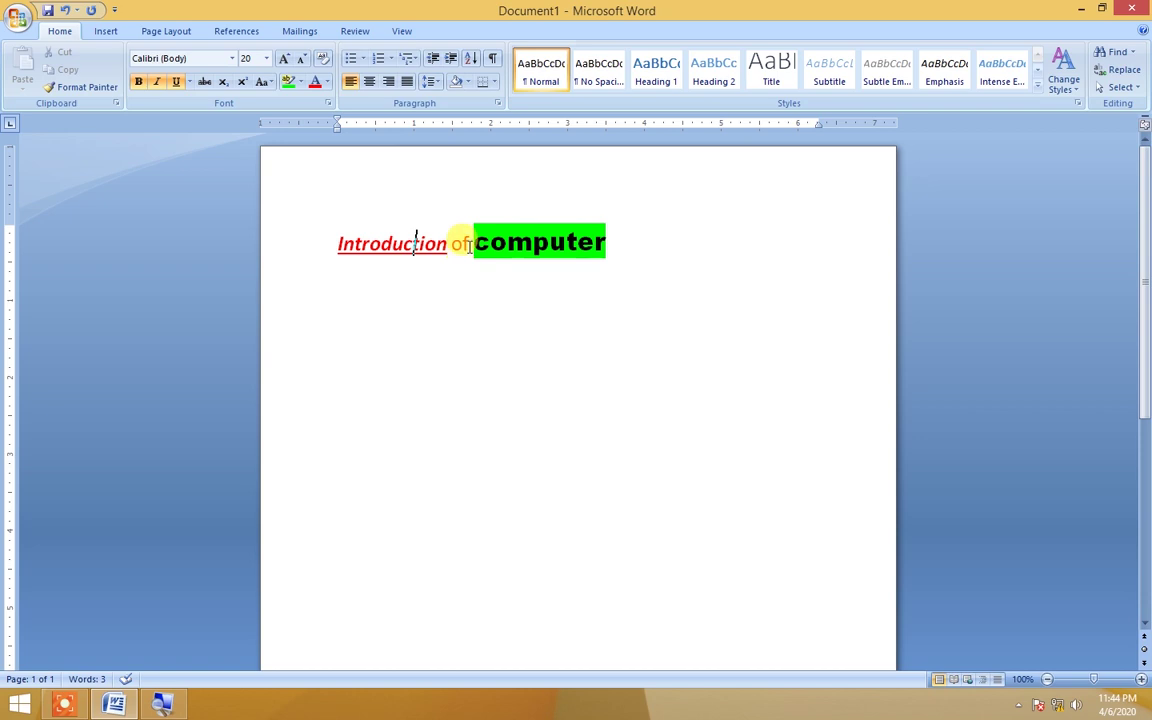
Undo the heading's earlier mixed formatting.
key(ctrl+z)
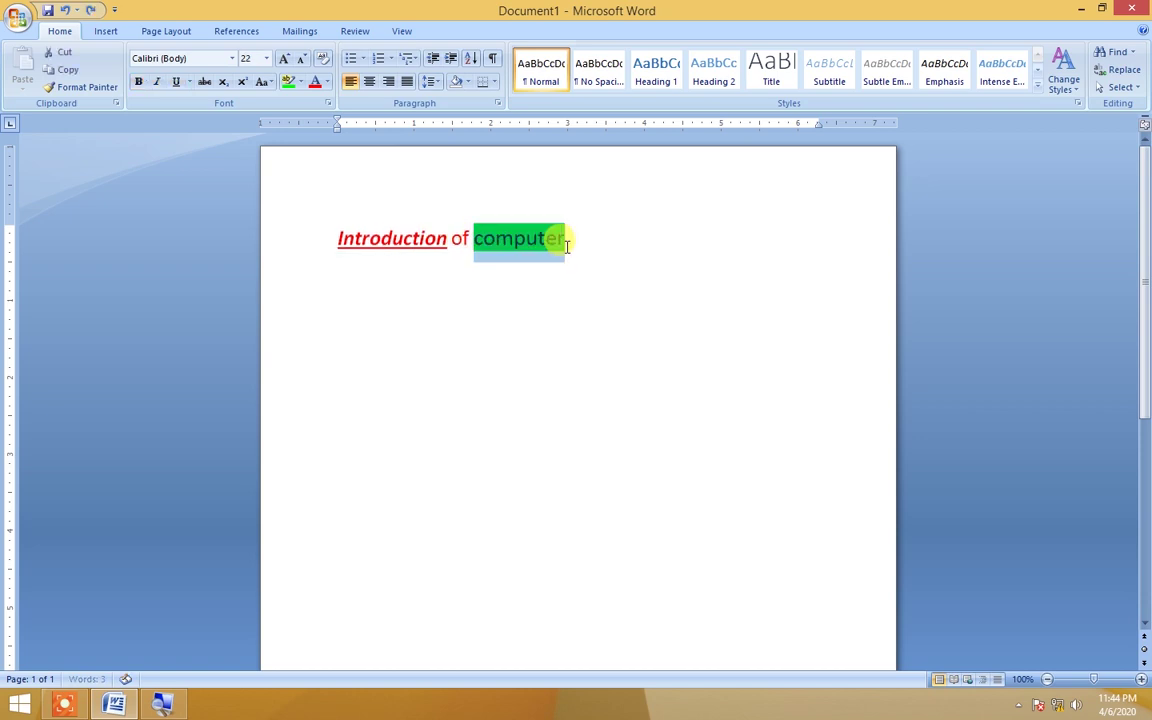
key(ctrl+z)
key(ctrl+z)
click(566, 246)
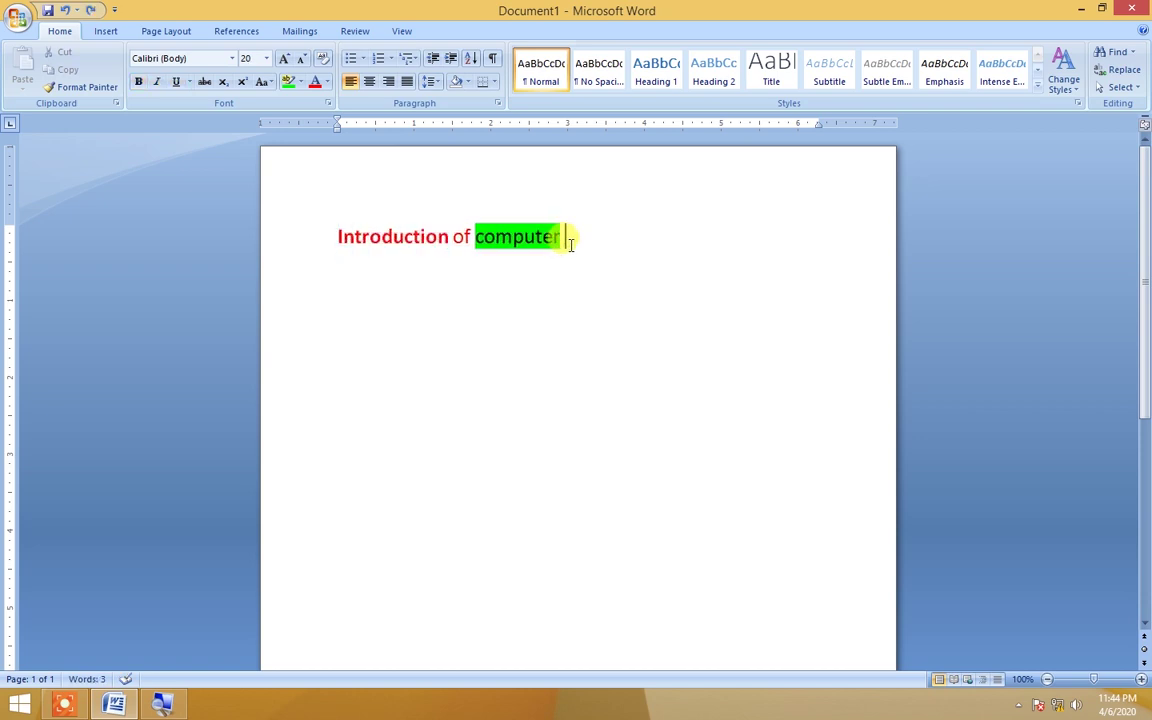
key(ctrl+z)
key(ctrl+z)
key(ctrl+z)
key(ctrl+z)
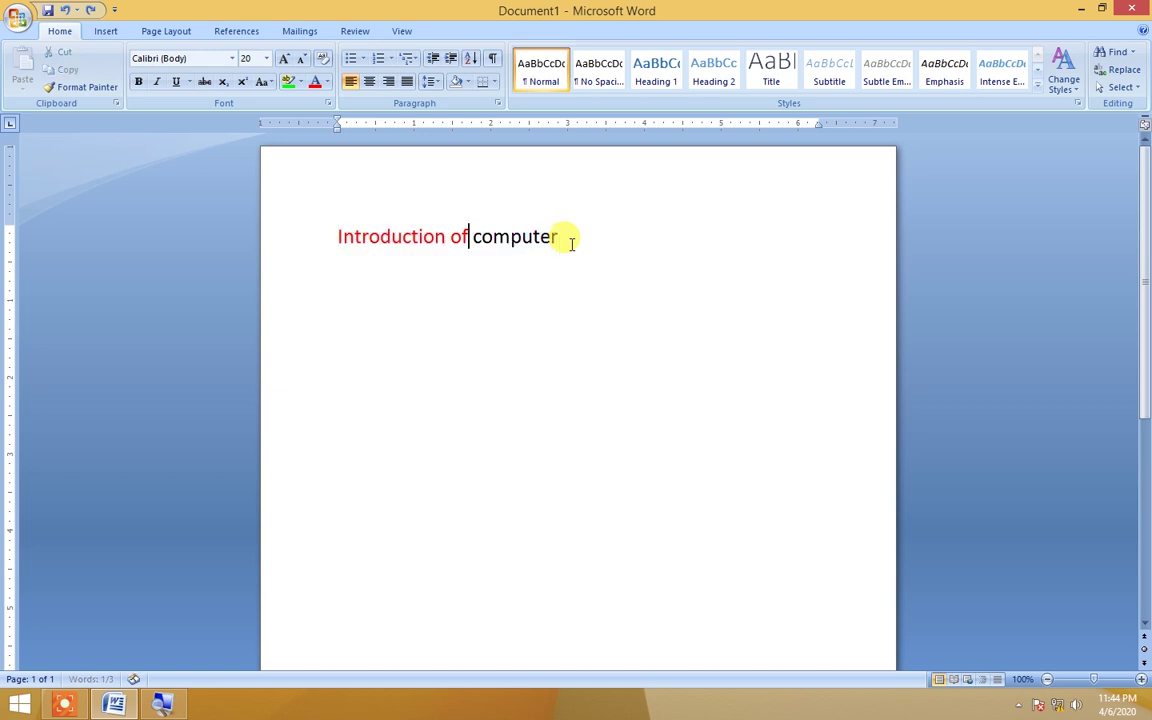
Set the whole heading in Arial Black at 26 pt and add an empty line below.
drag(572, 243, 381, 239)
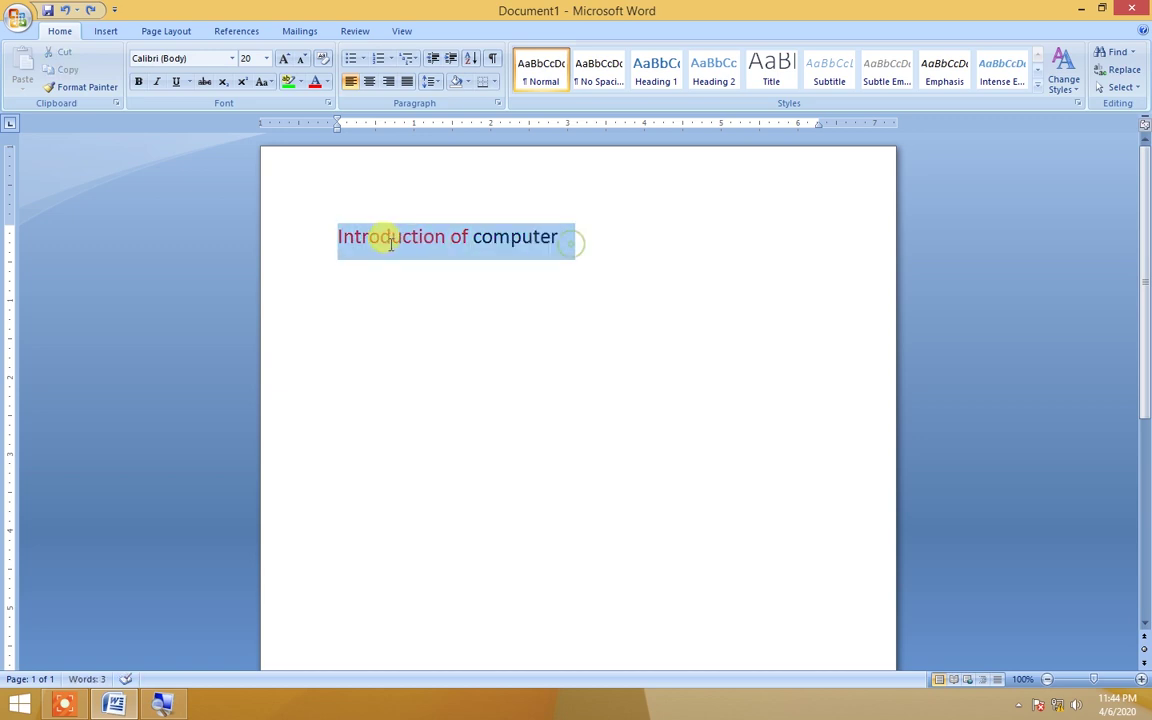
click(286, 62)
click(286, 62)
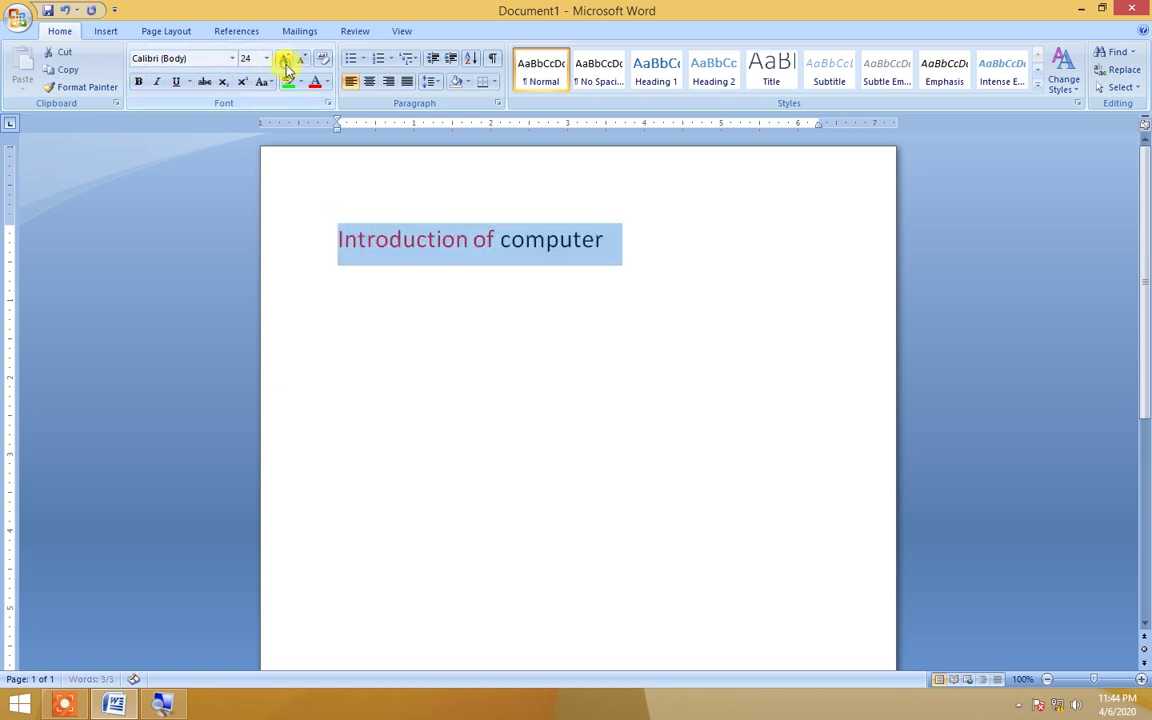
click(286, 62)
click(231, 58)
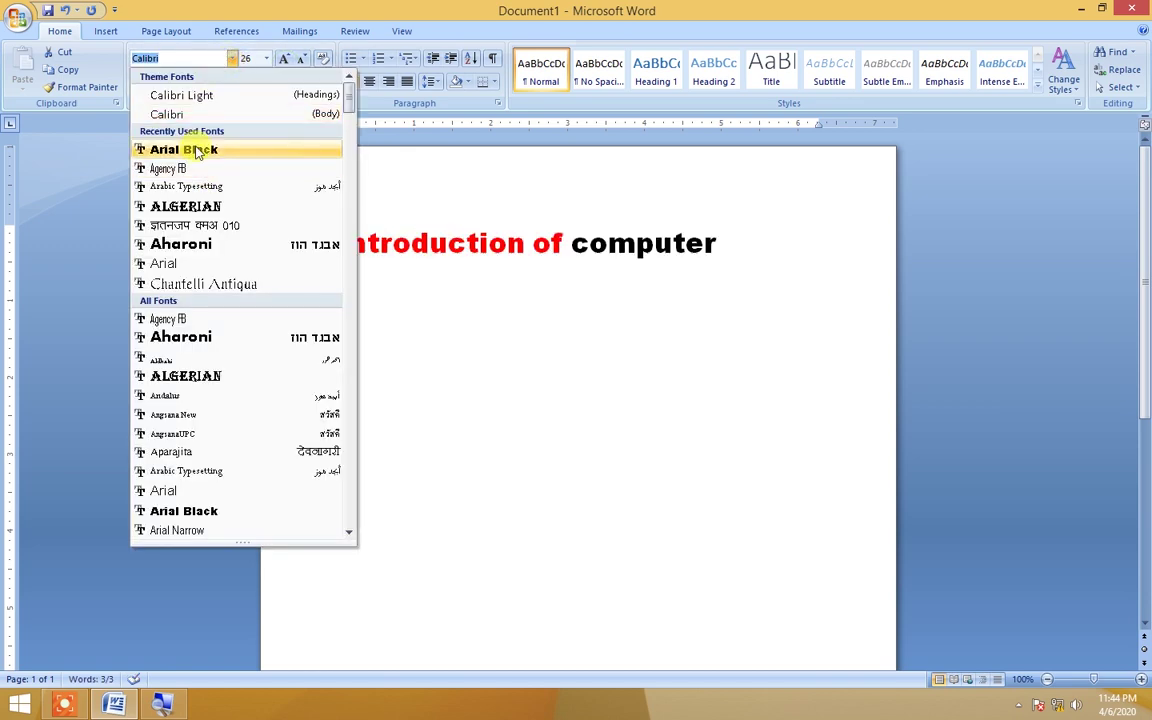
click(193, 149)
click(747, 263)
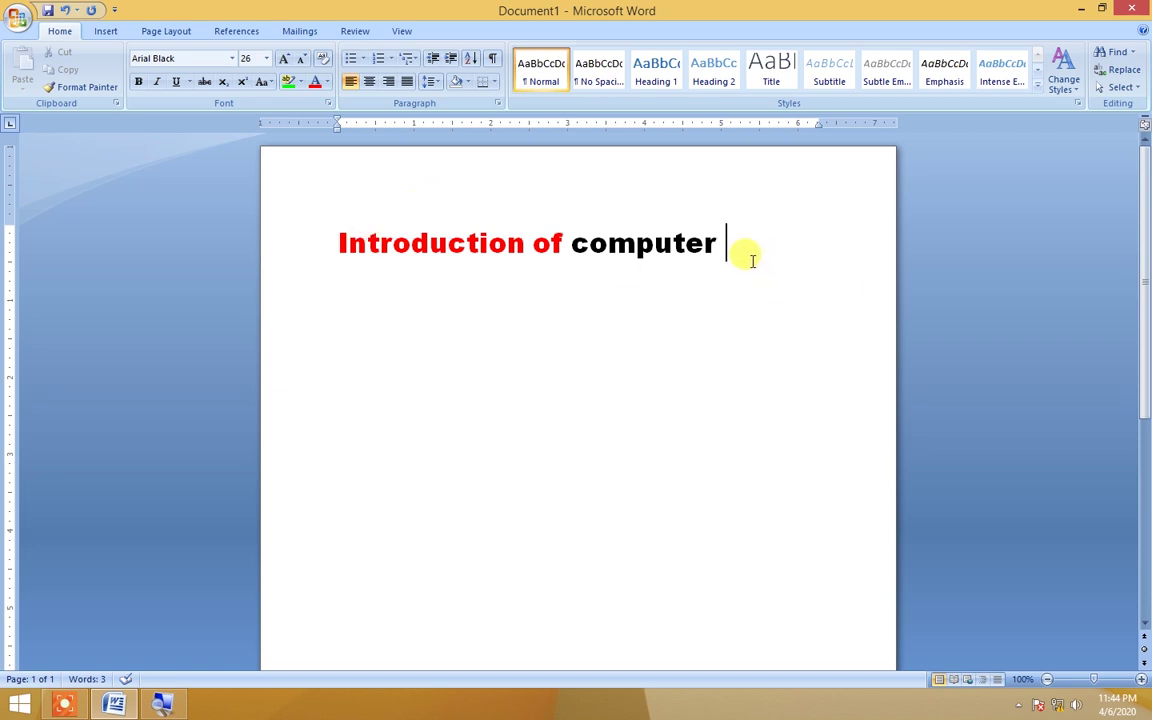
key(Return)
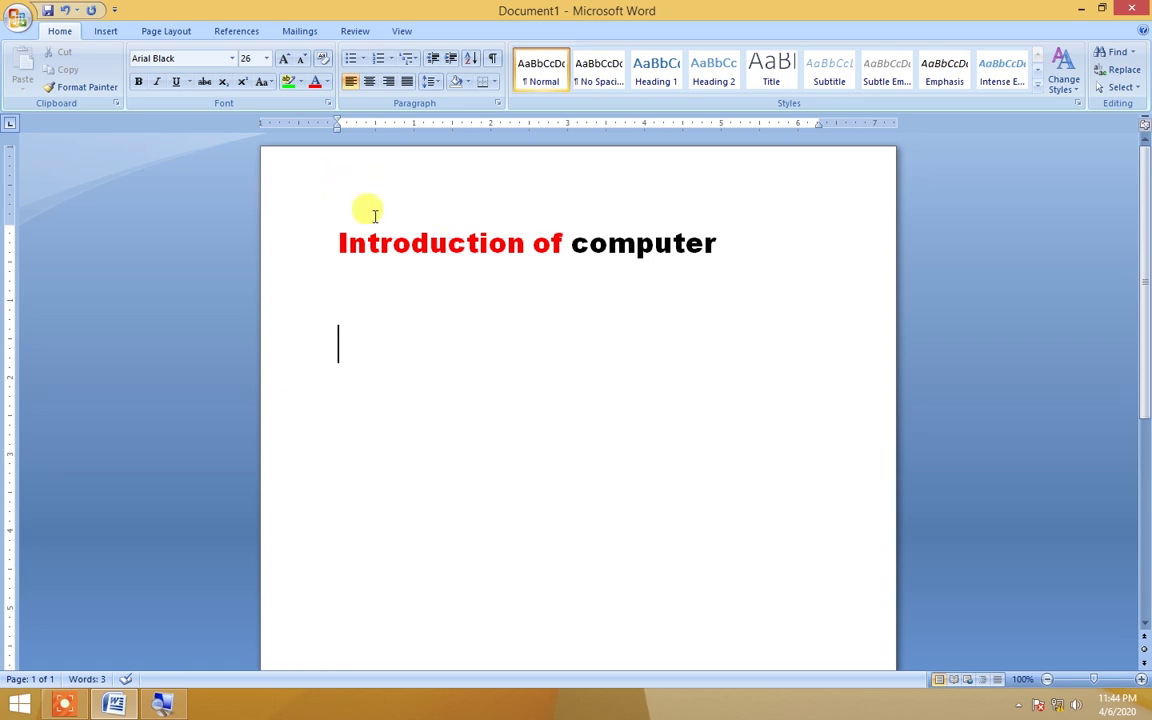
Set the new line below the heading to Calibri 18 and type 'the computer is an electronic device'.
text(the)
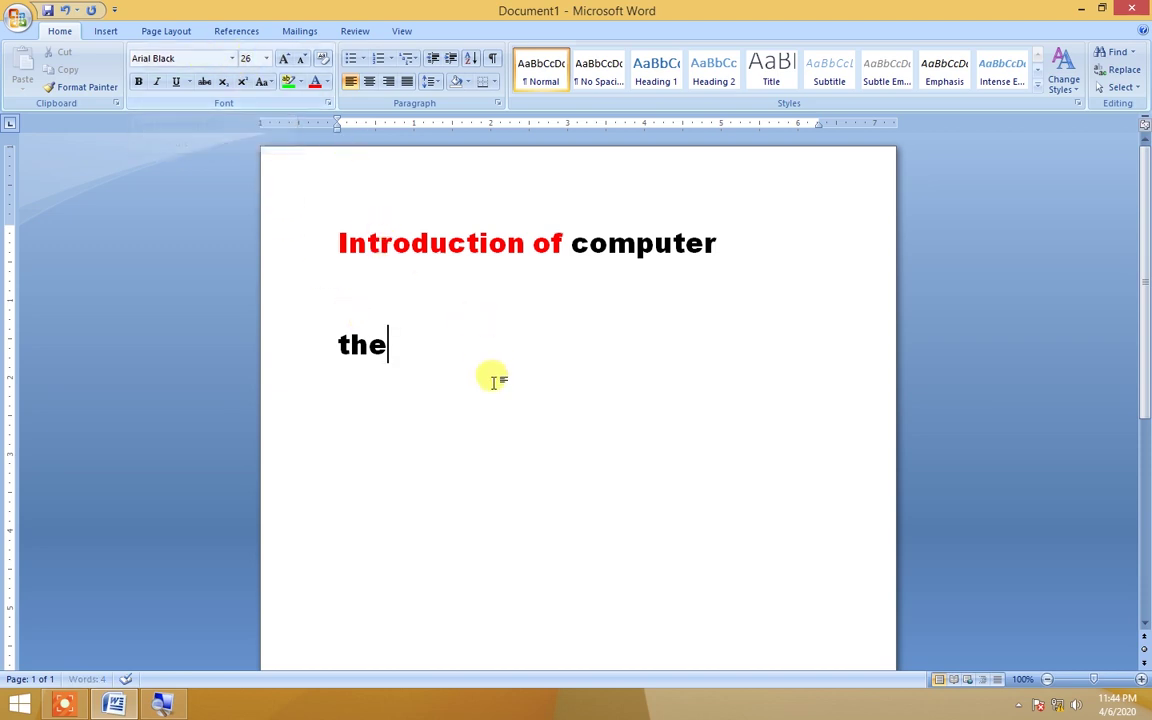
key(BackSpace)
key(BackSpace)
key(BackSpace)
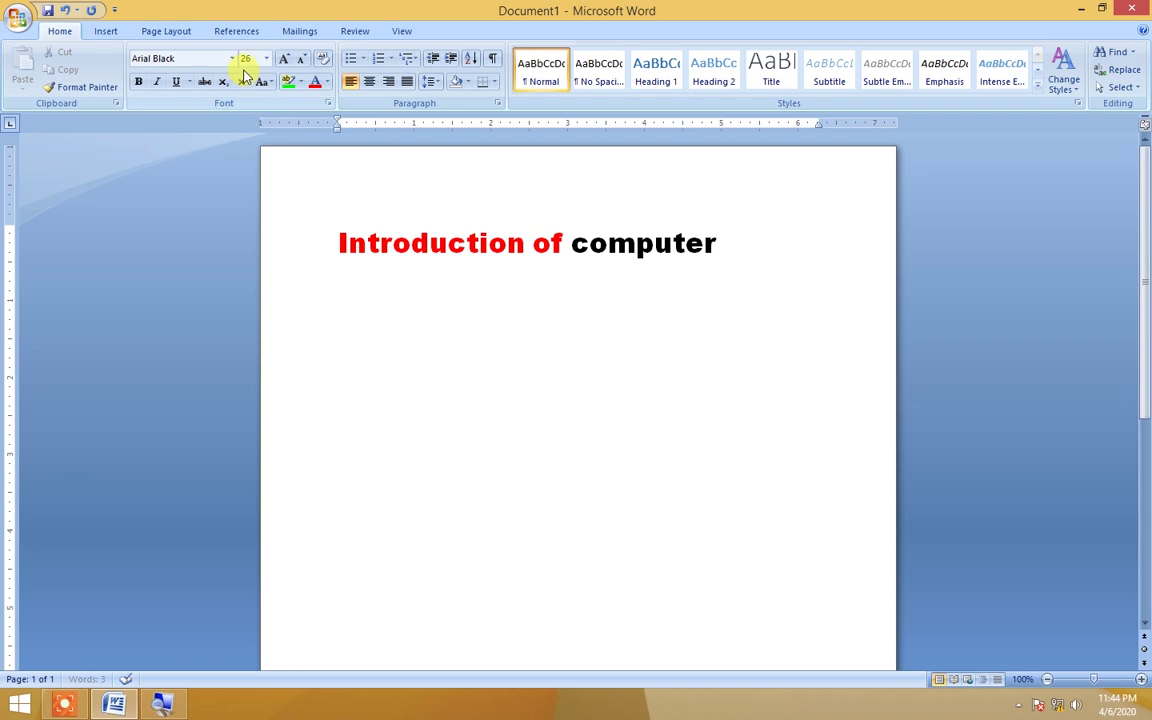
click(234, 60)
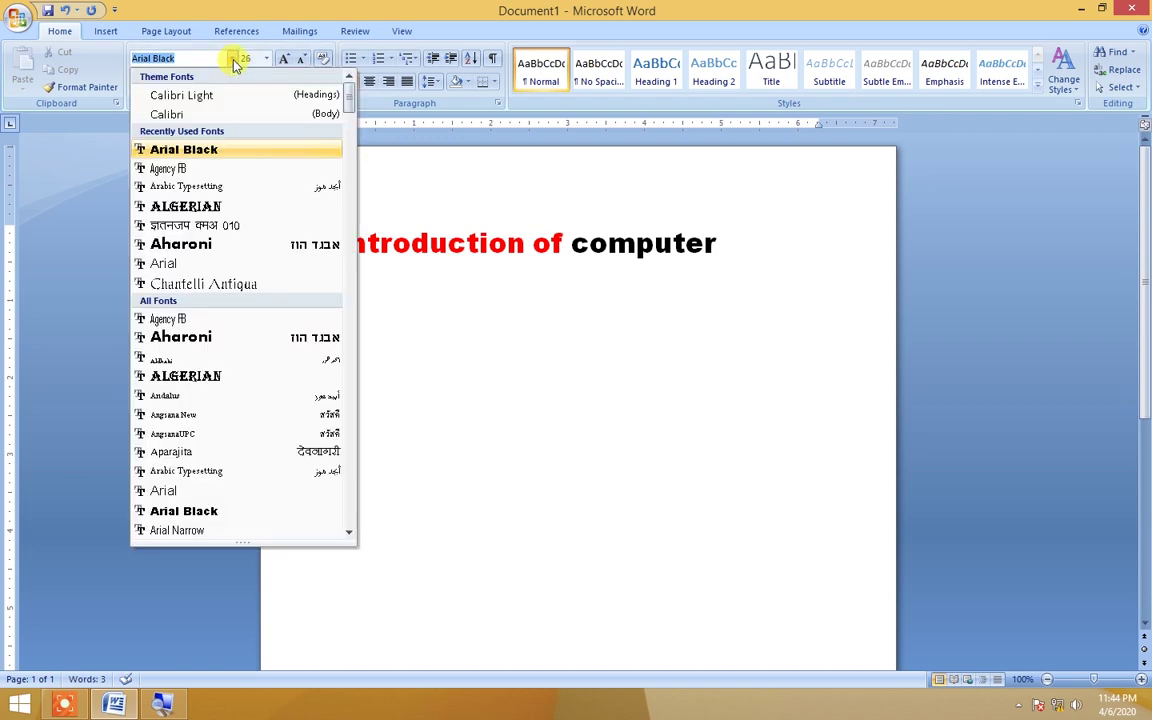
click(206, 114)
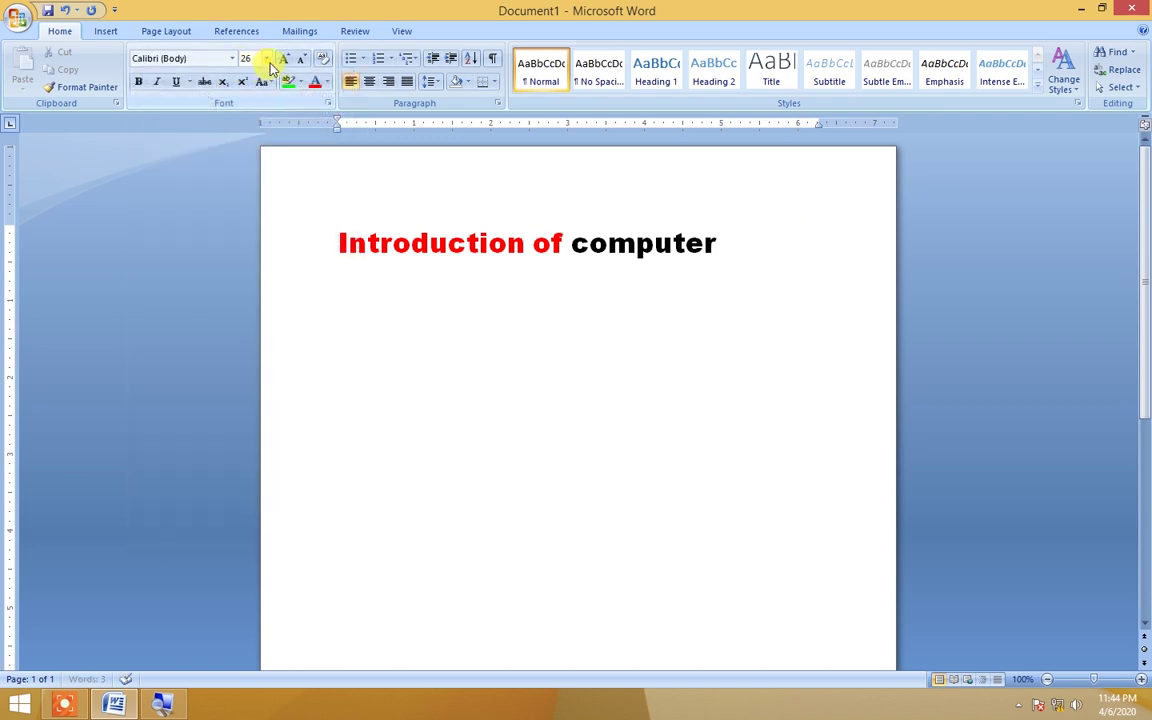
click(266, 59)
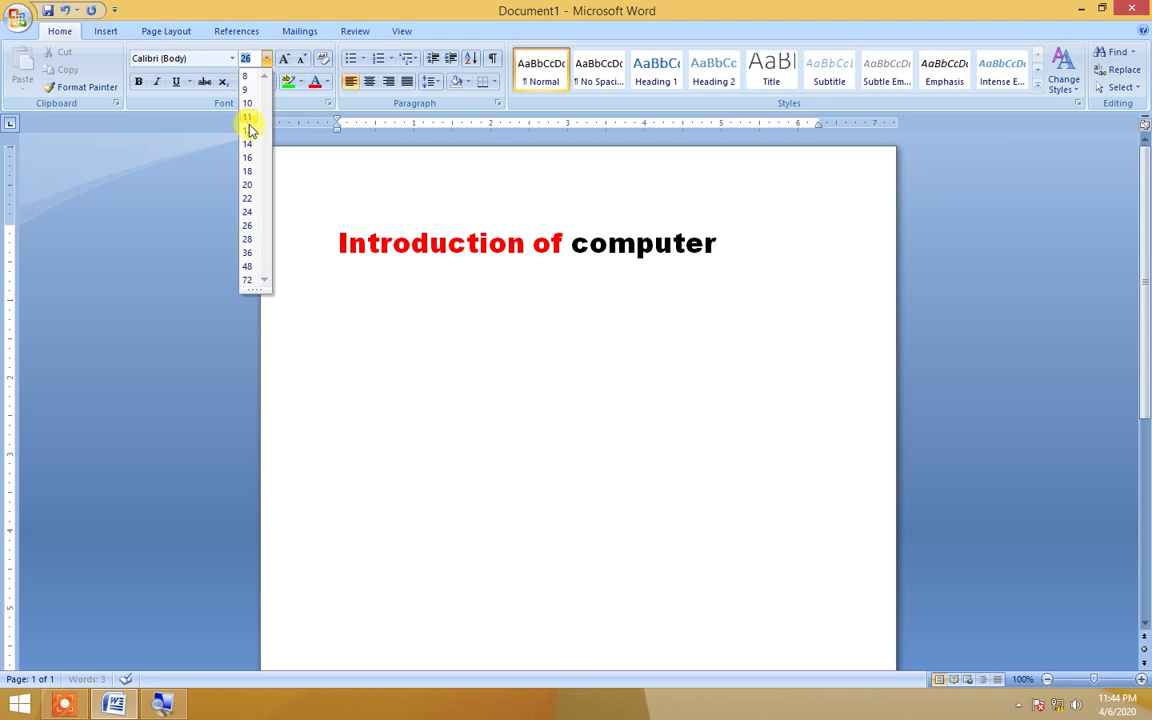
click(253, 172)
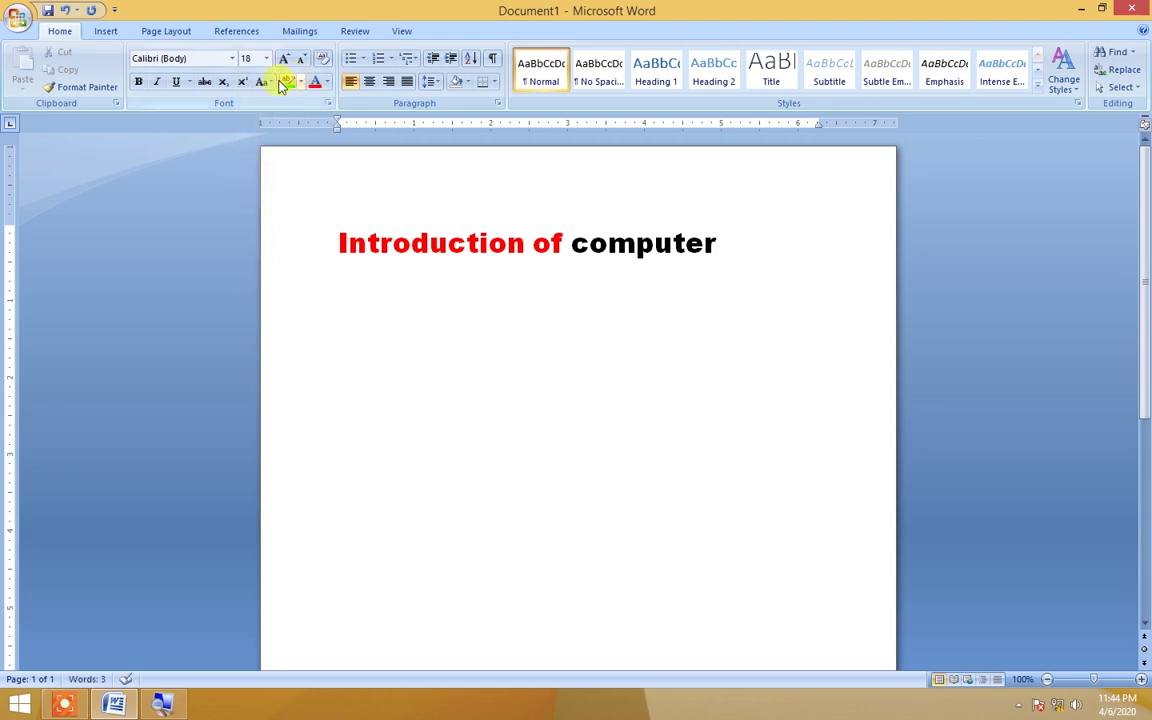
click(345, 332)
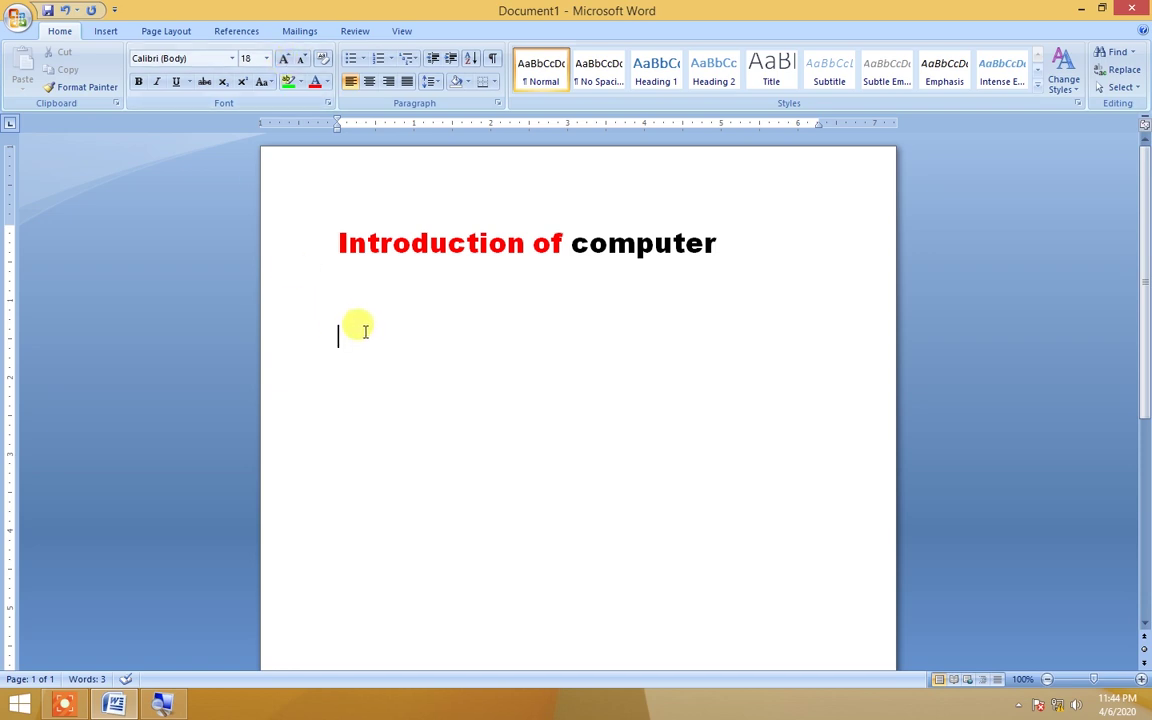
text(th)
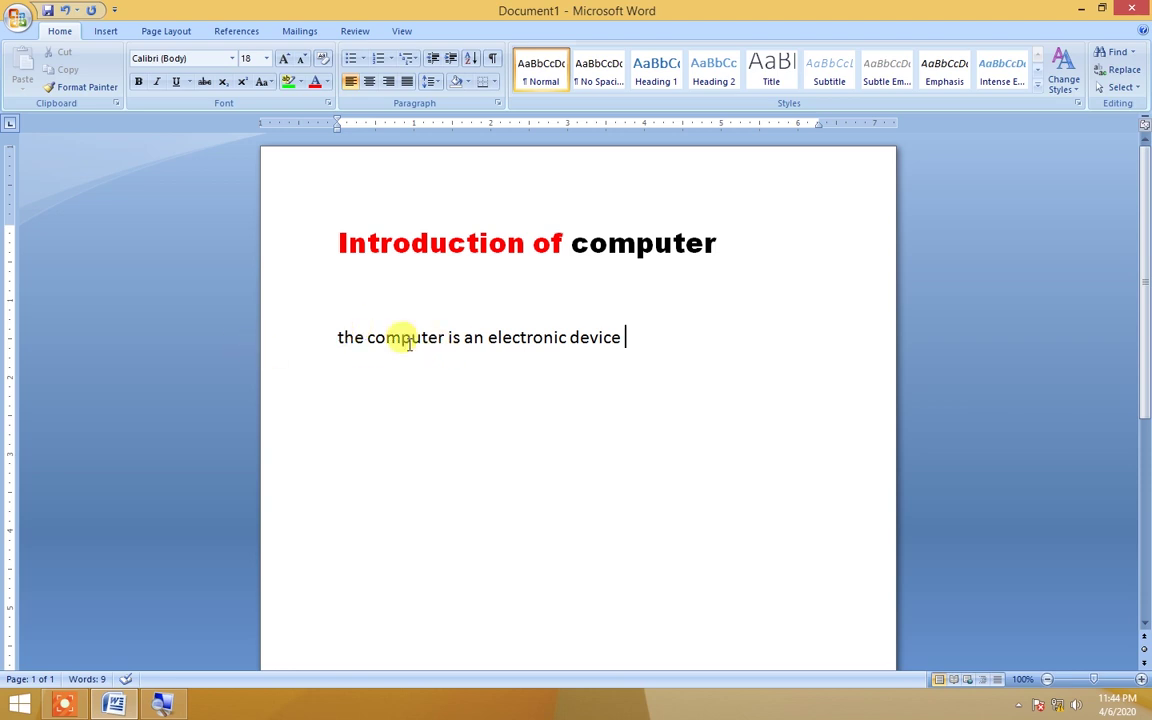
click(343, 336)
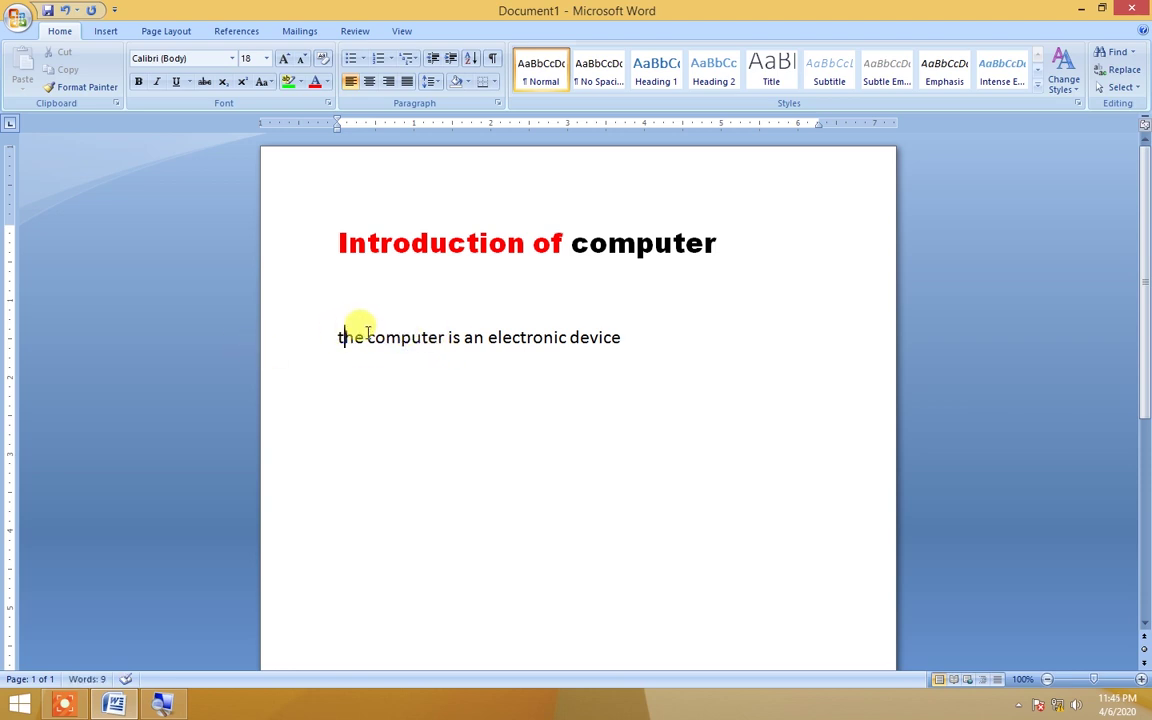
drag(636, 337, 343, 339)
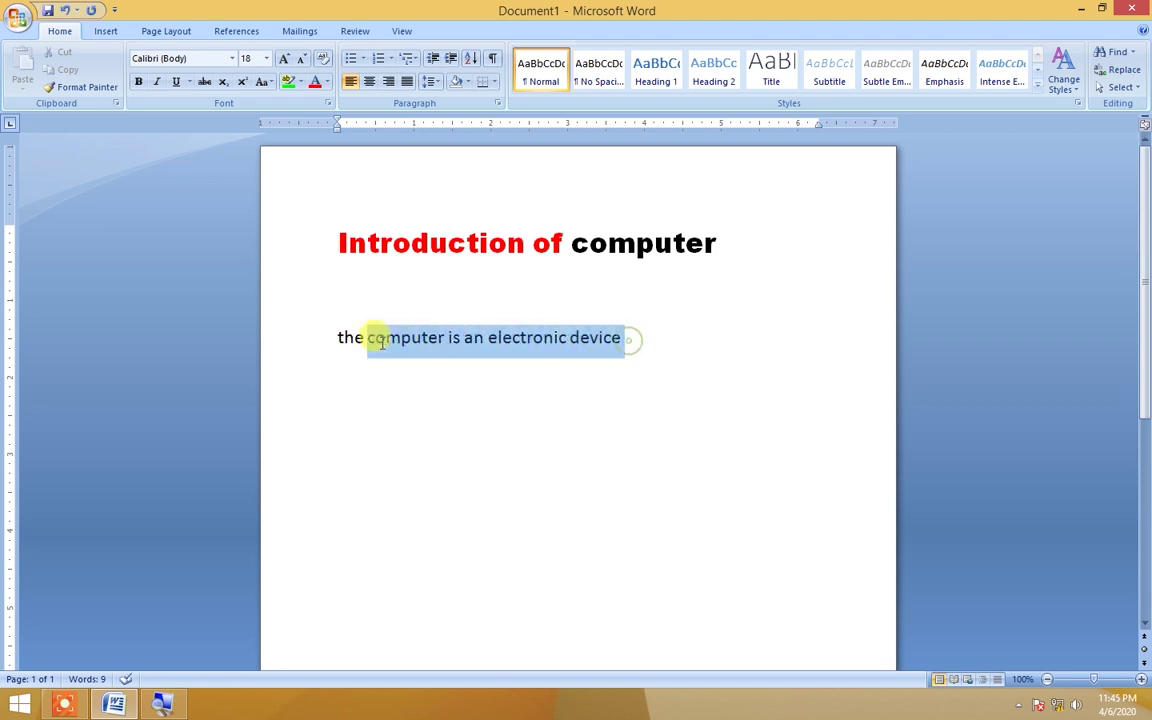
click(419, 337)
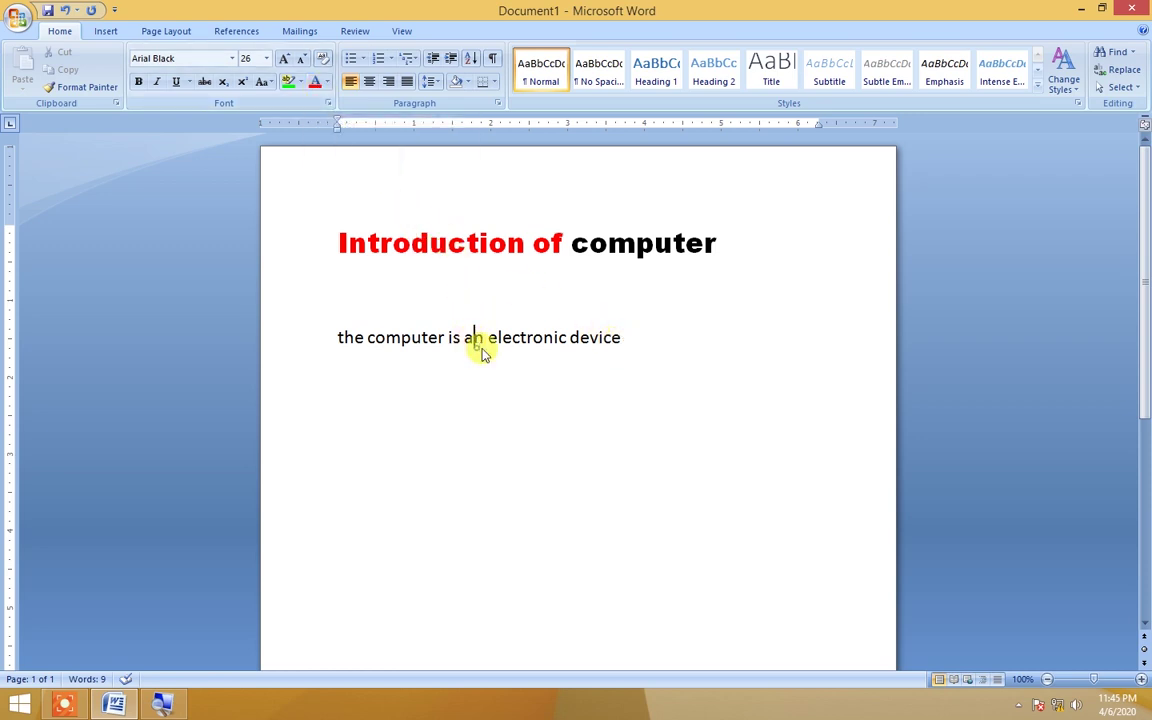
drag(624, 337, 341, 338)
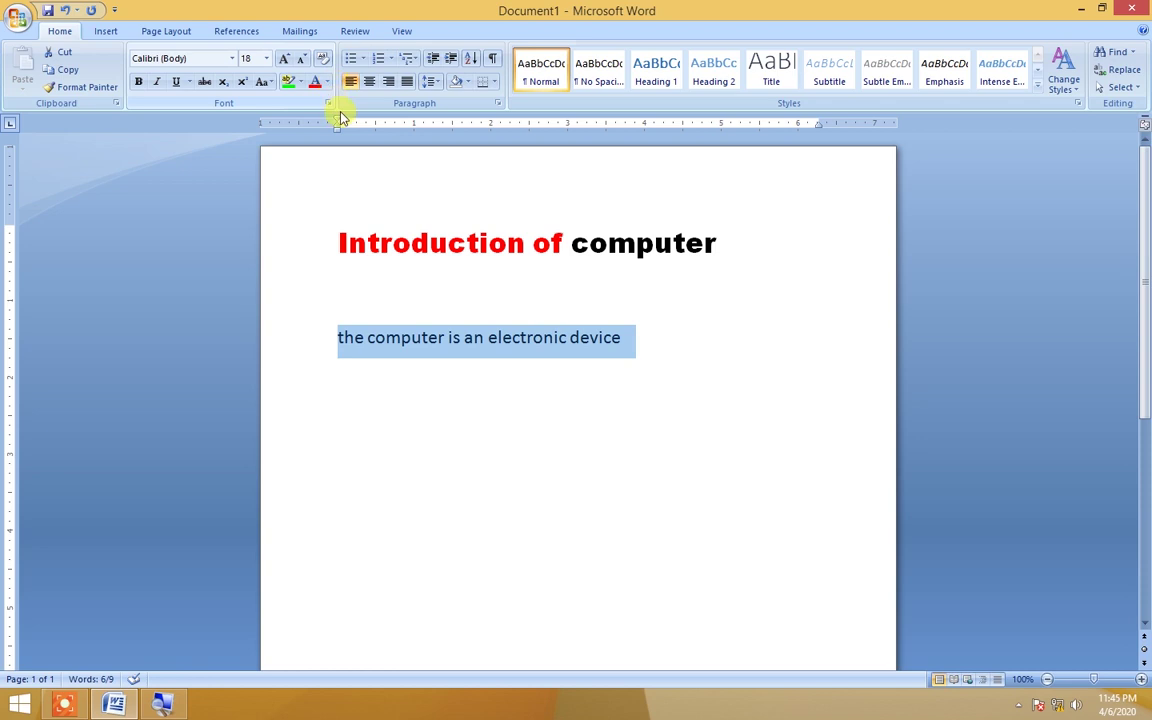
click(438, 250)
click(87, 92)
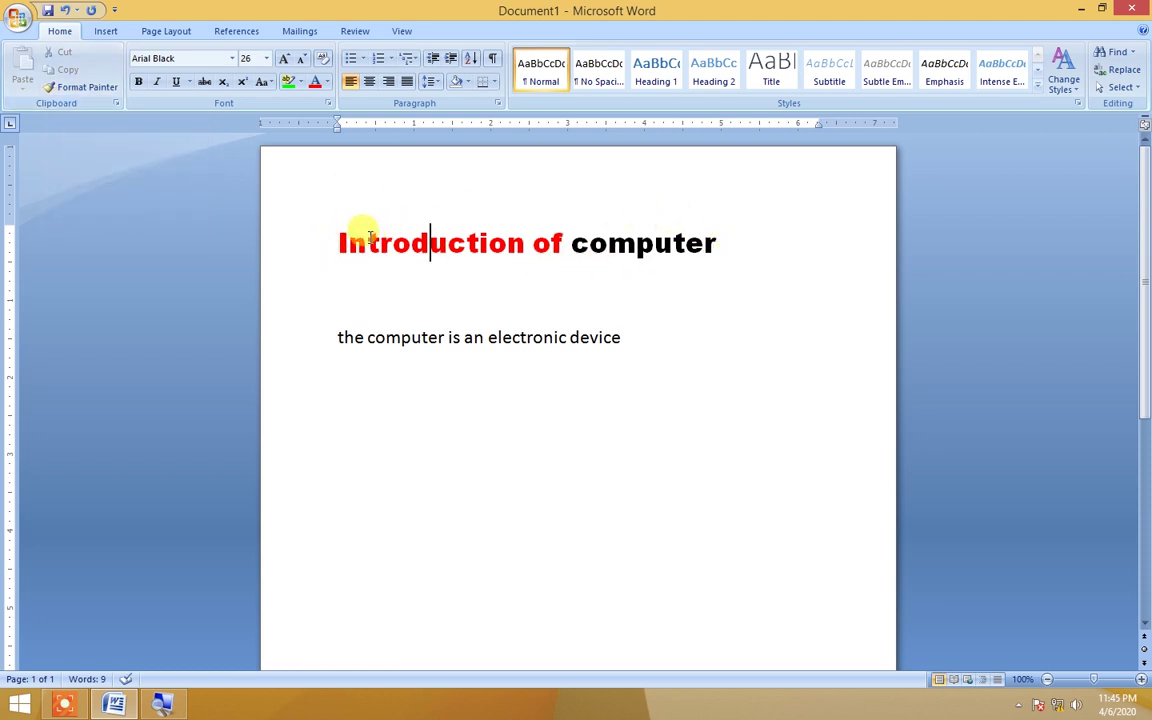
Make the word 'Introduction' italic and underlined.
drag(523, 245, 326, 247)
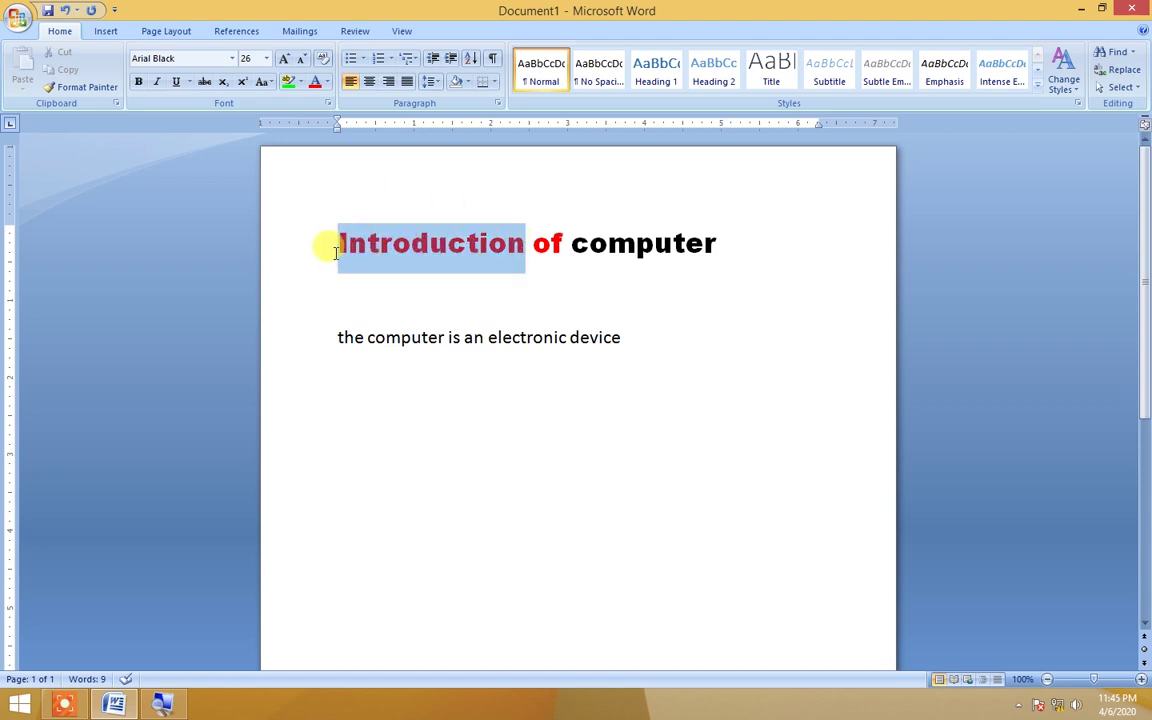
click(155, 84)
click(175, 84)
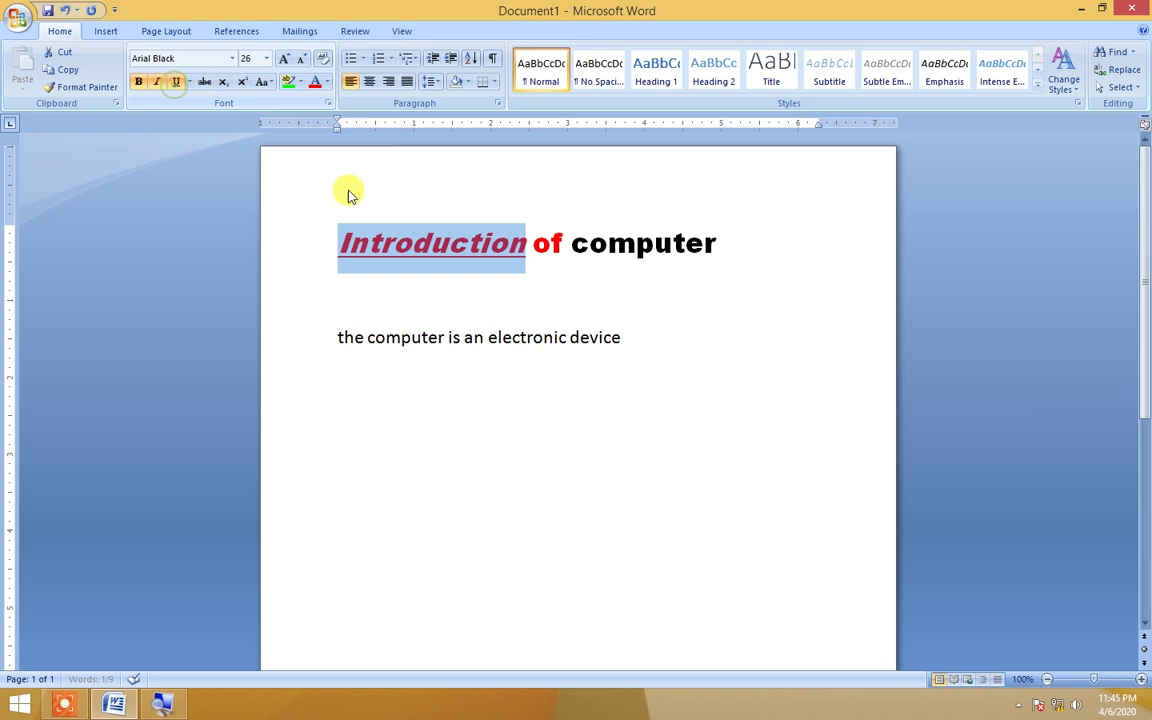
click(448, 252)
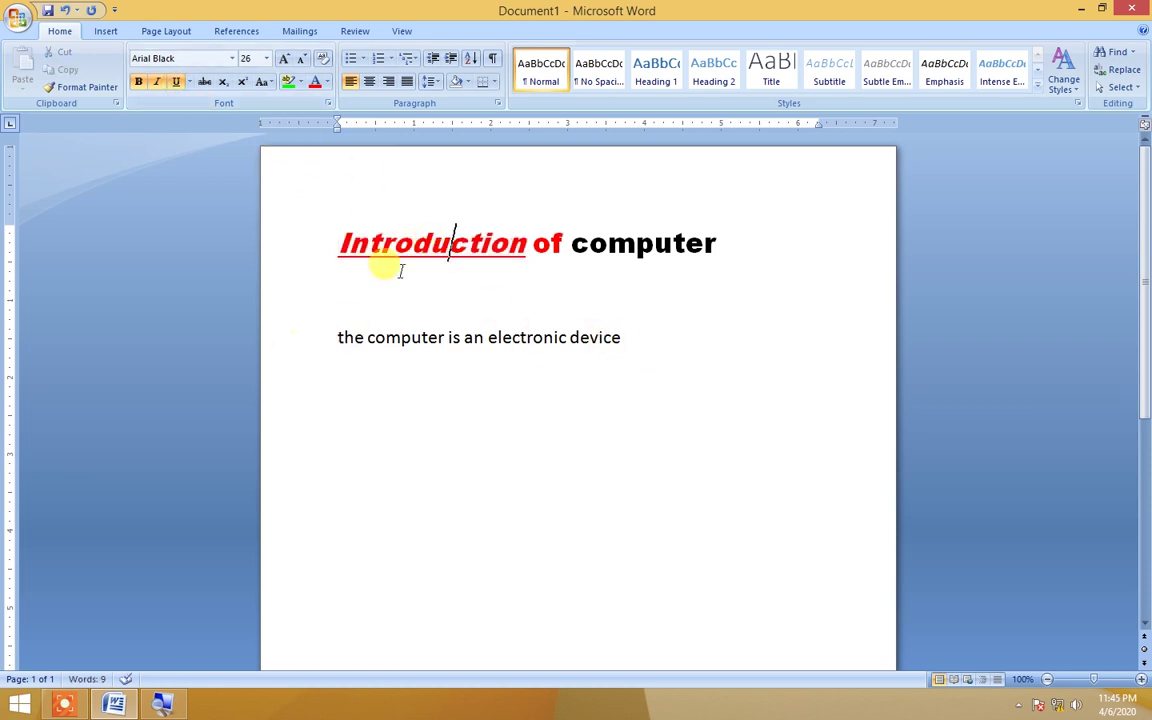
Format-paint Introduction's red bold italic underlined style onto the body sentence, then start a new line.
click(78, 87)
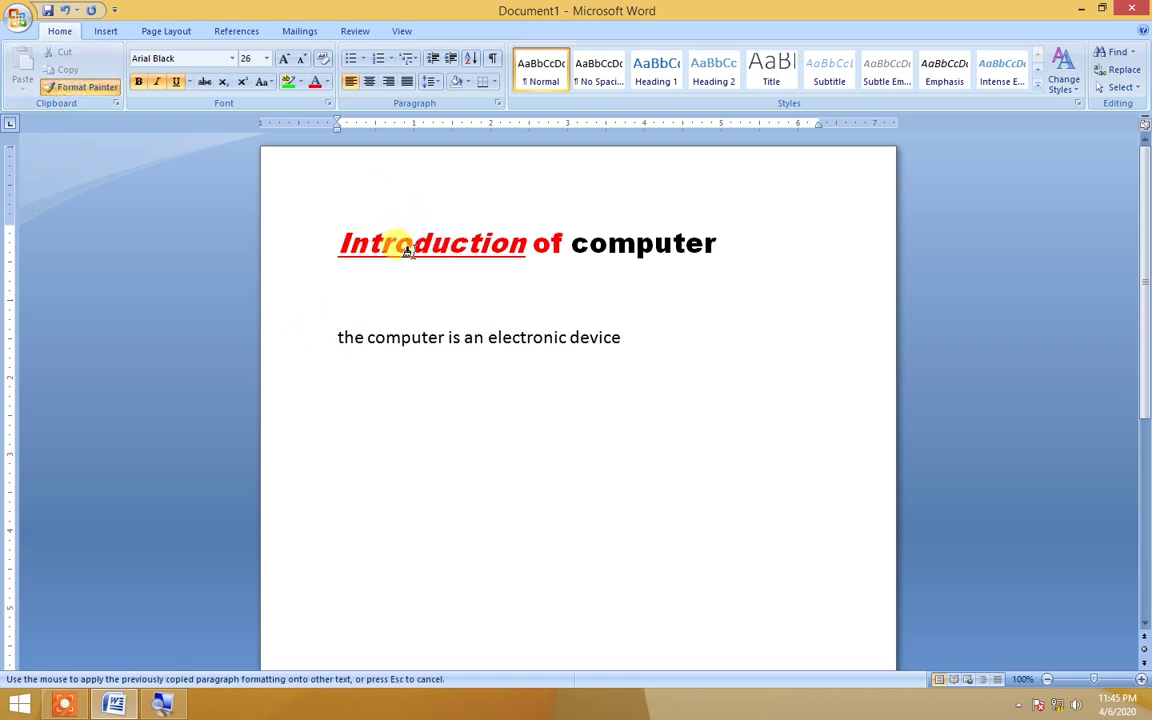
click(415, 245)
click(78, 87)
drag(335, 337, 650, 334)
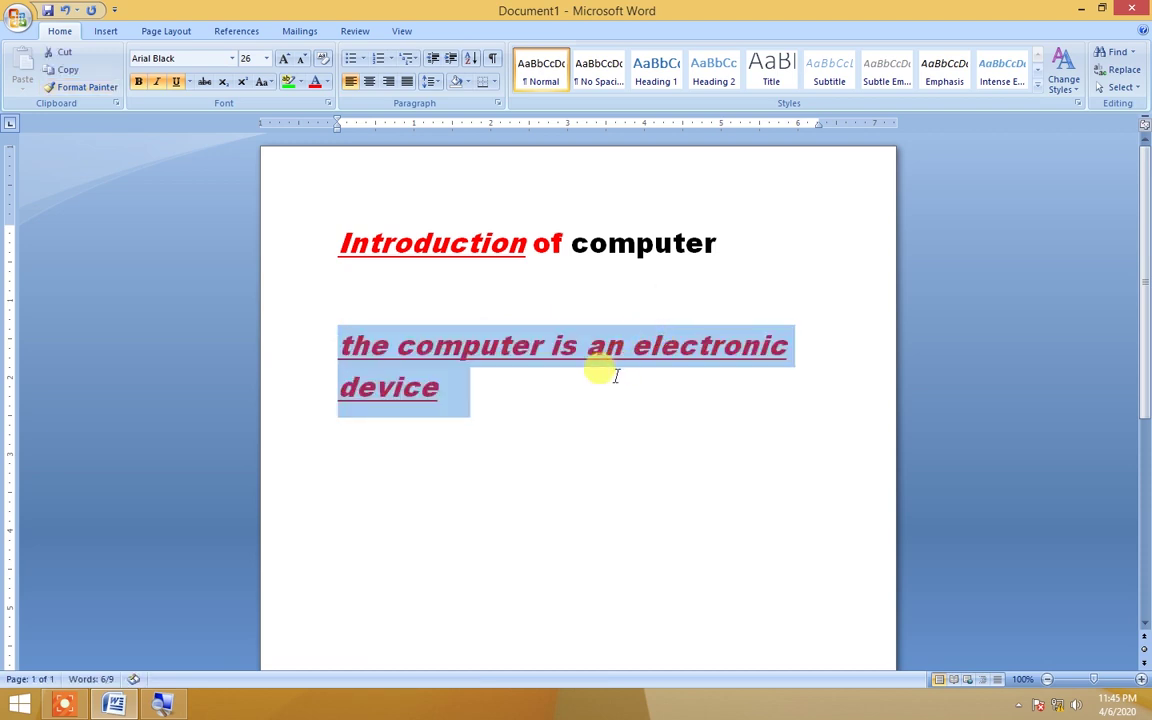
click(530, 398)
key(Return)
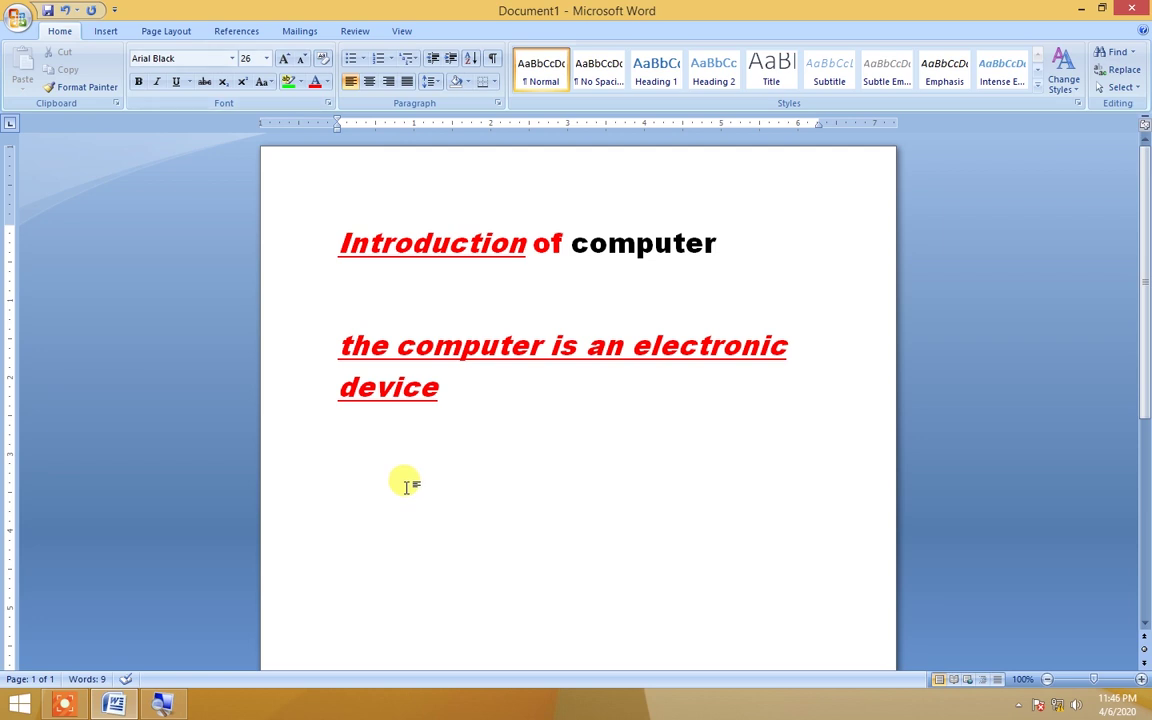
Type 'hiranagar main' on the new line.
text(hiranagar)
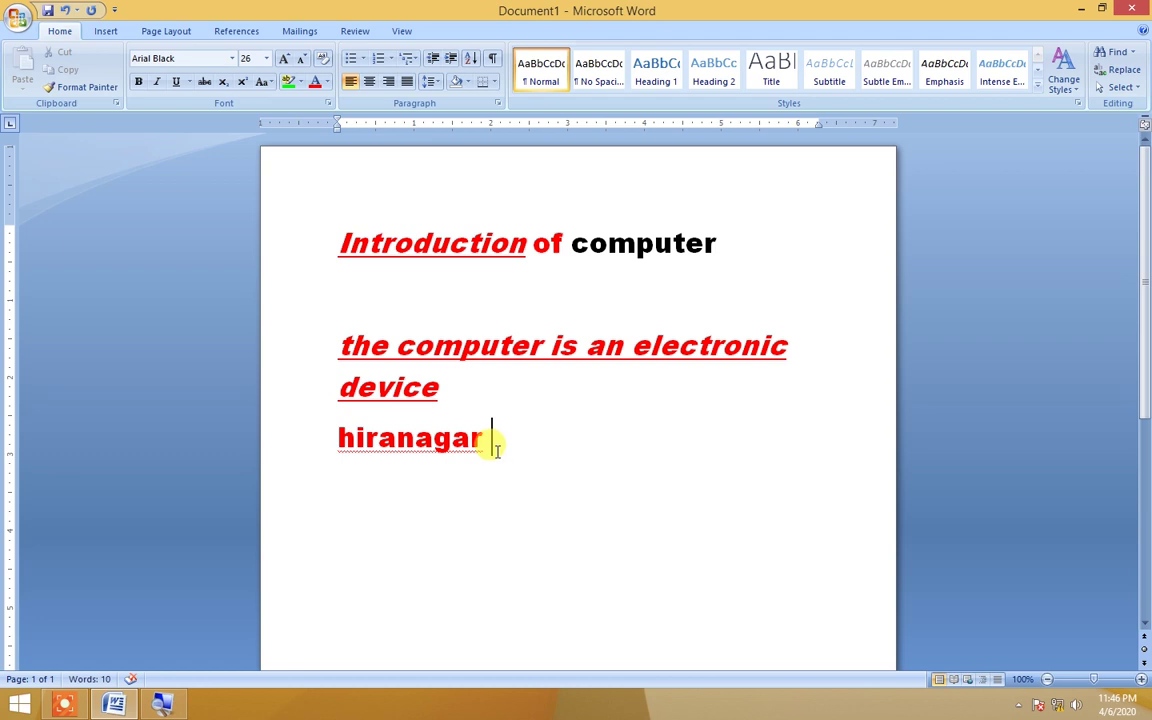
click(327, 84)
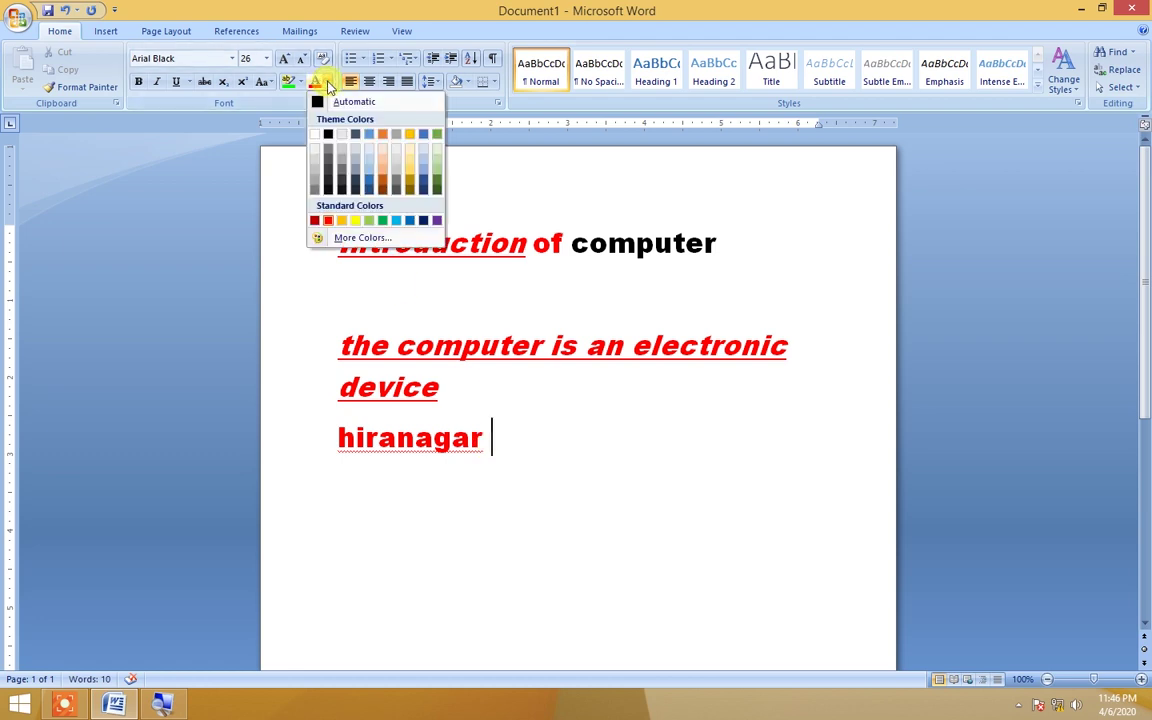
click(490, 318)
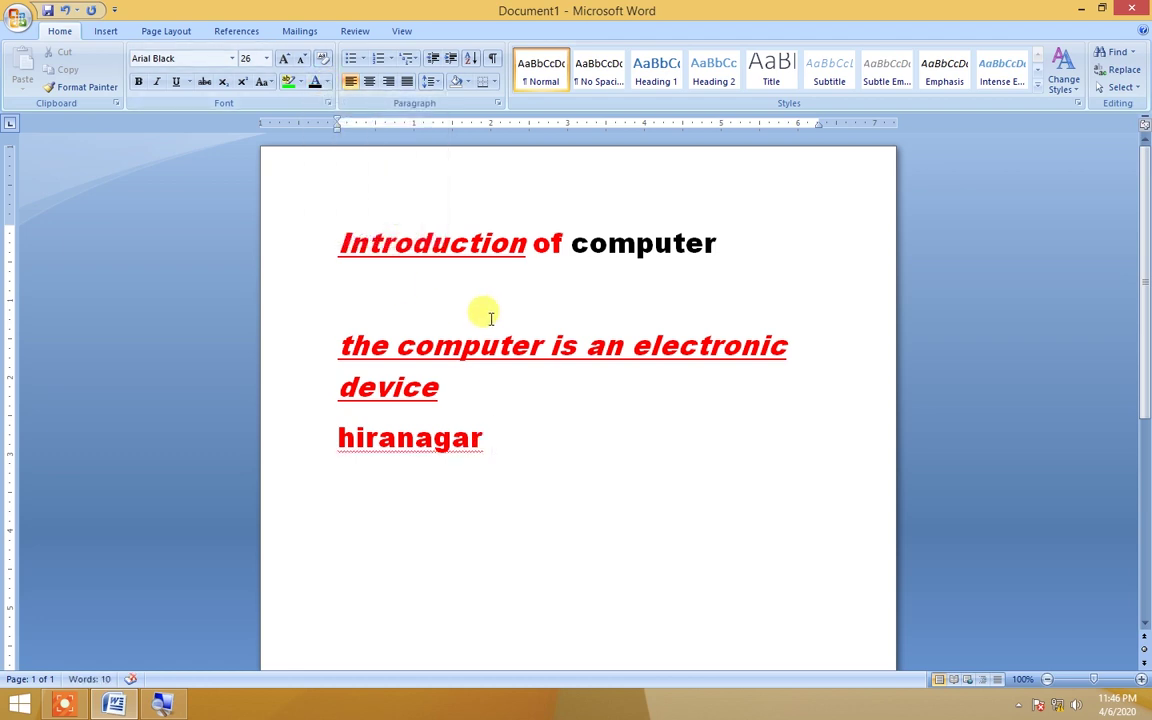
text( main)
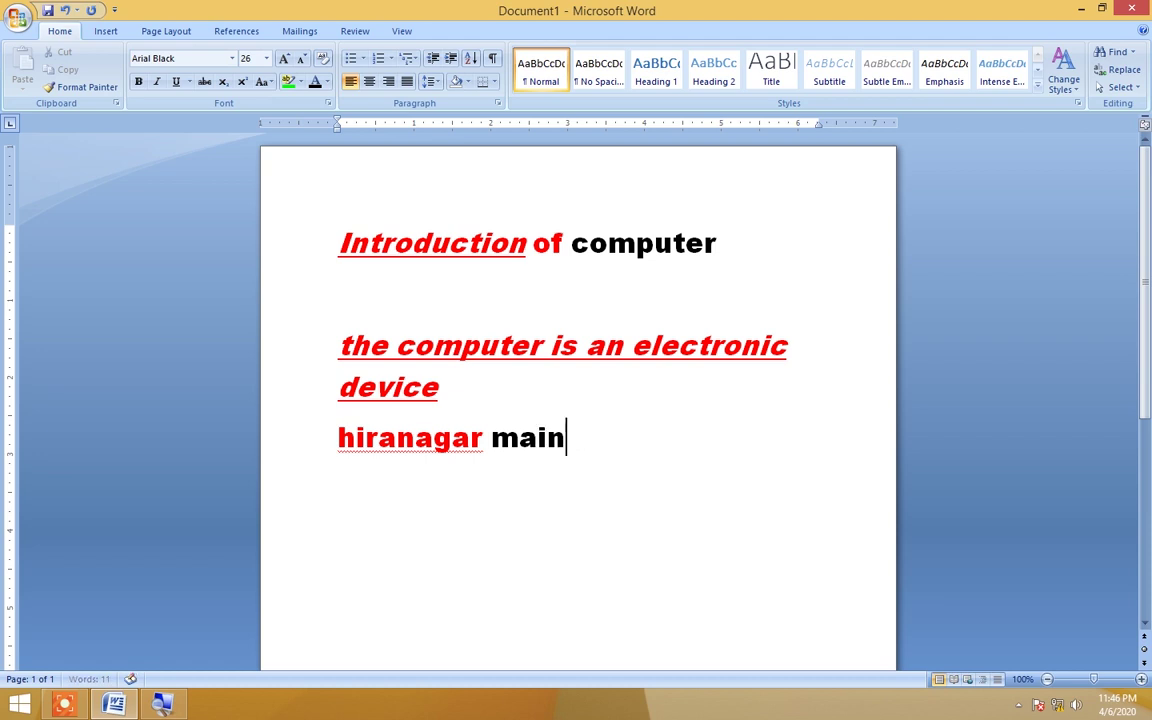
Set the font colour of 'hiranagar' to Automatic black.
drag(483, 442, 337, 440)
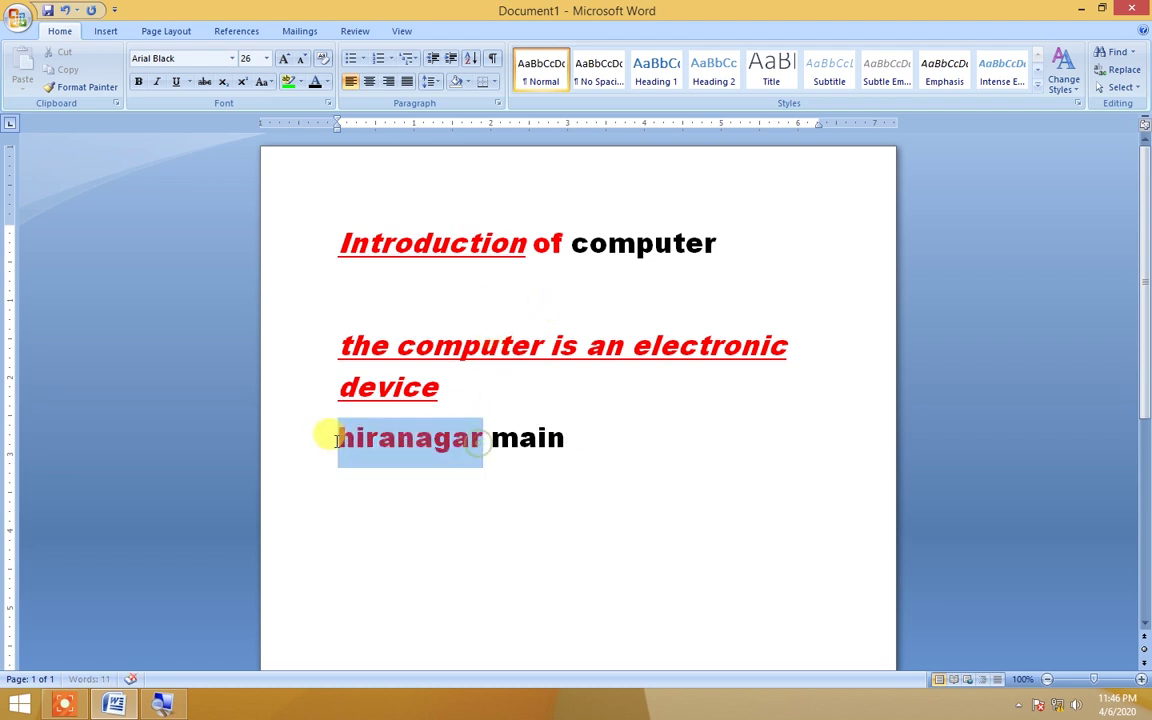
click(326, 83)
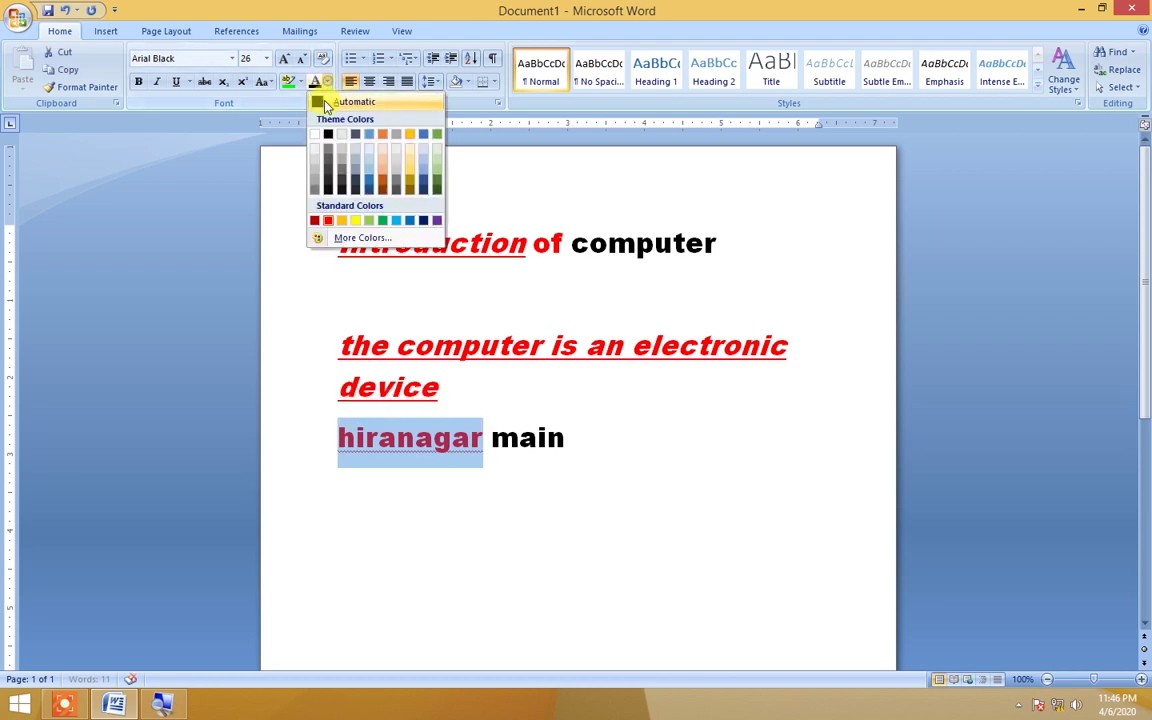
click(328, 137)
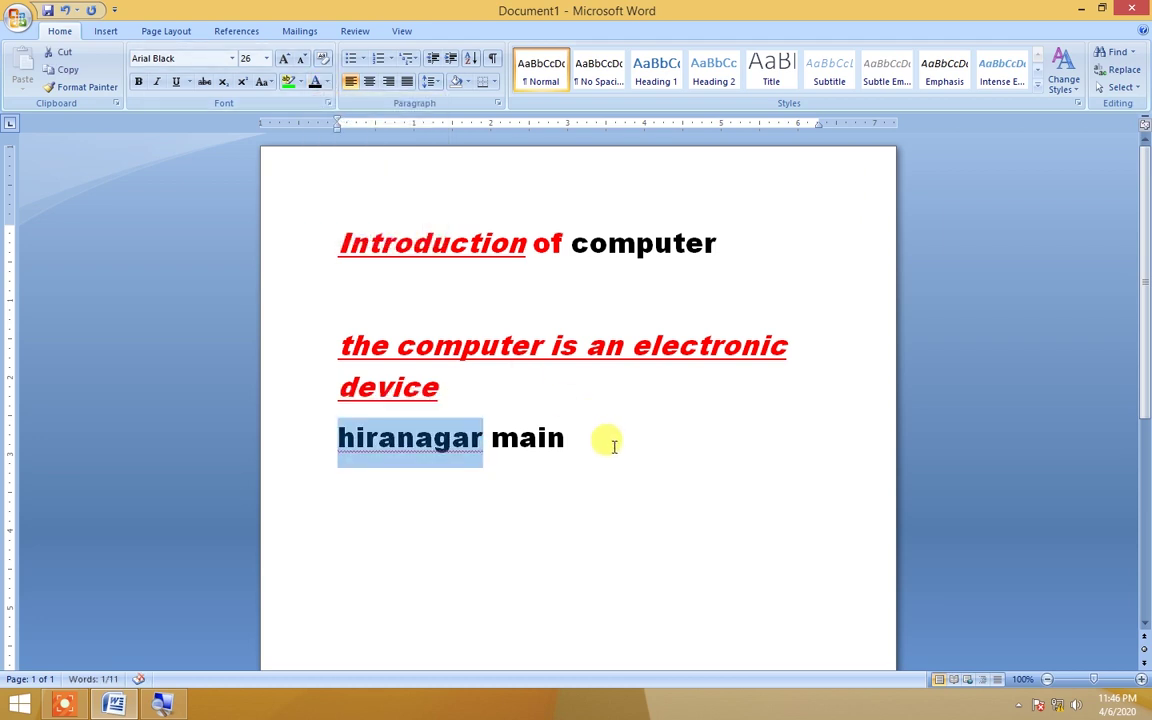
click(604, 441)
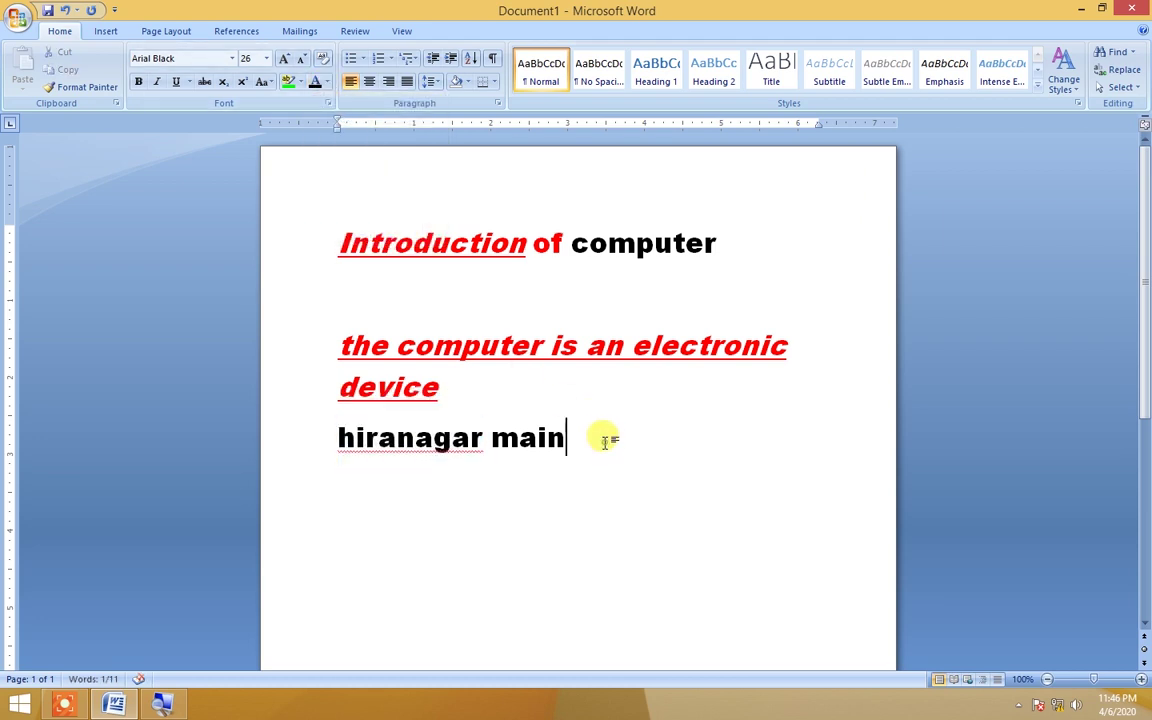
click(326, 83)
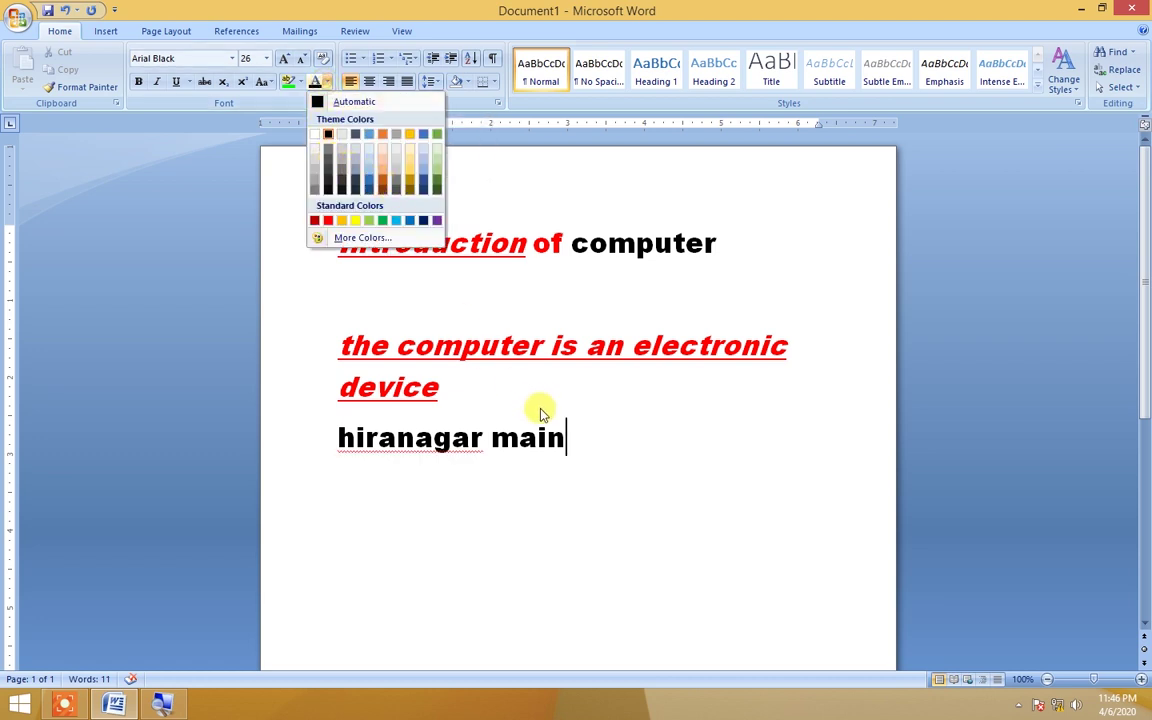
click(597, 452)
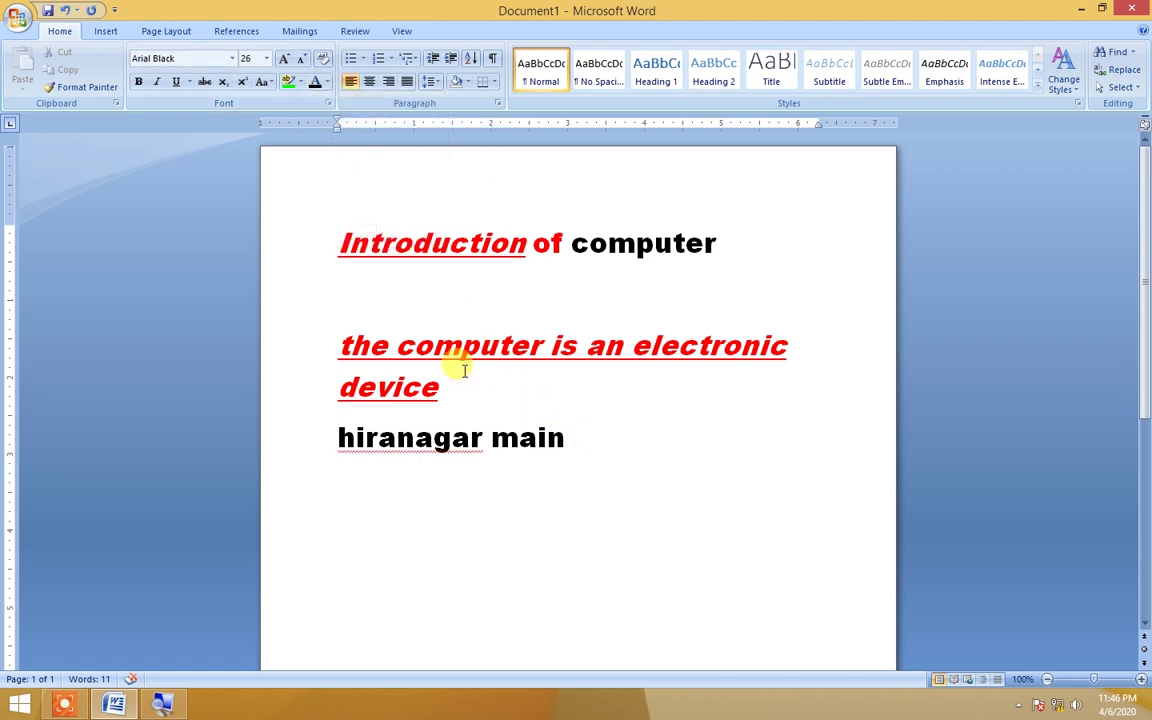
click(301, 84)
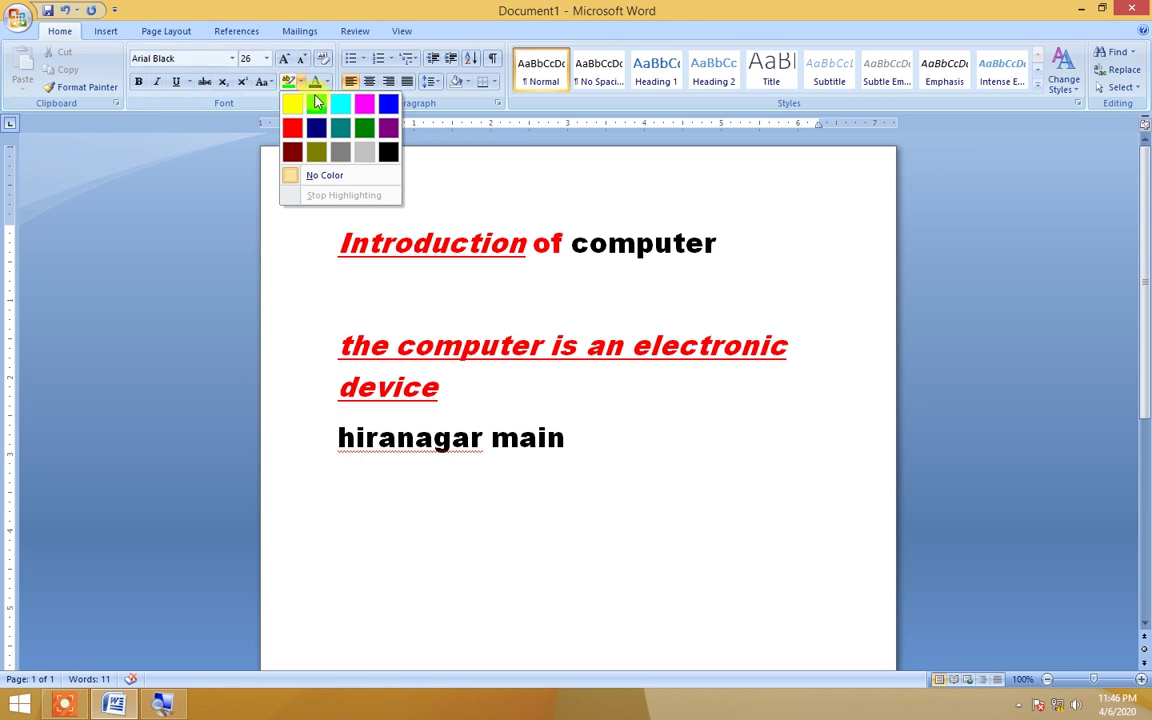
Highlight the whole 'hiranagar main' line in turquoise.
click(589, 450)
drag(340, 440, 634, 457)
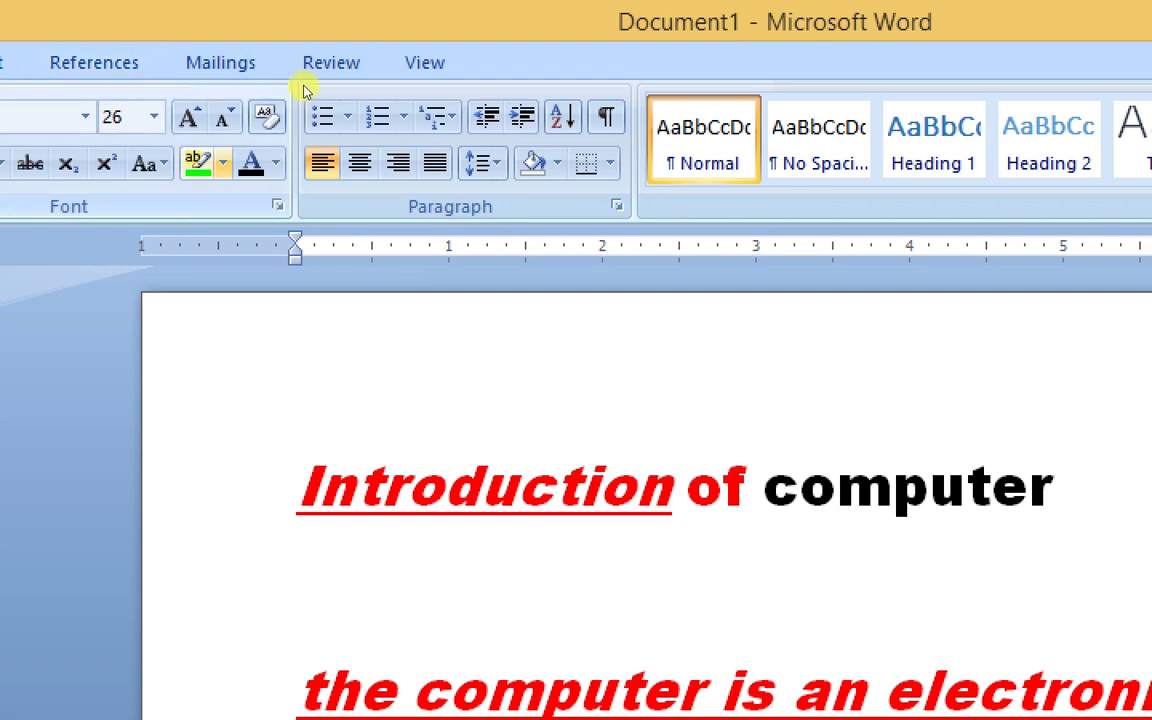
click(305, 90)
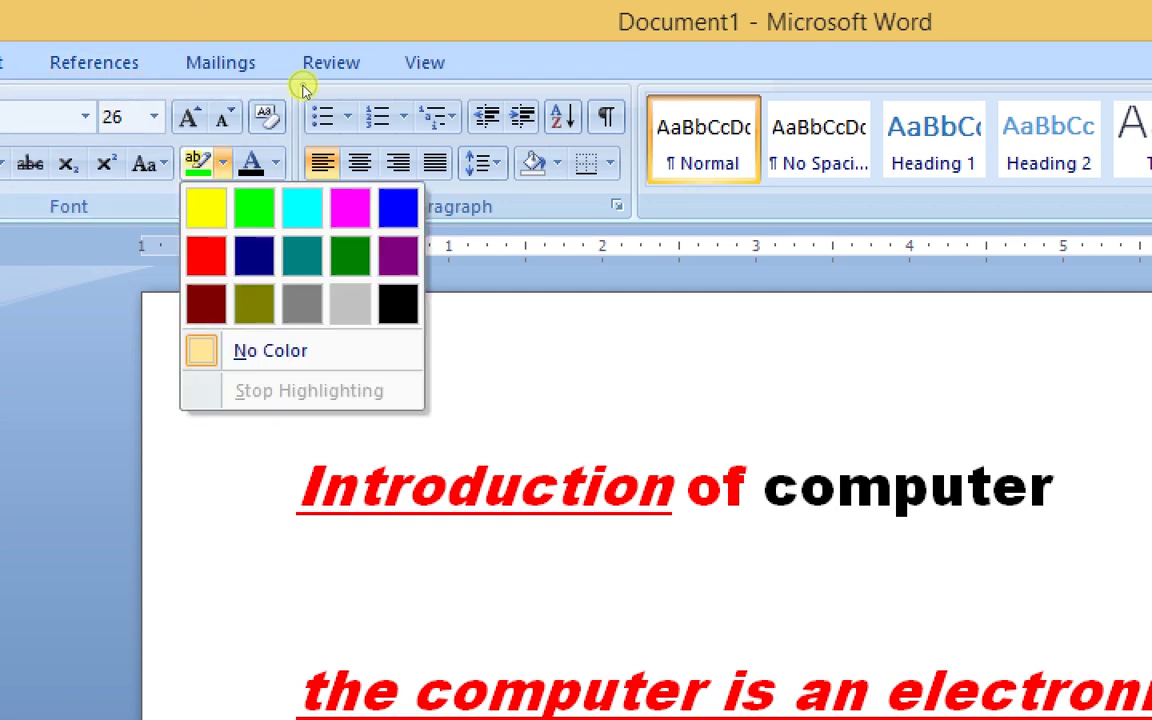
click(302, 207)
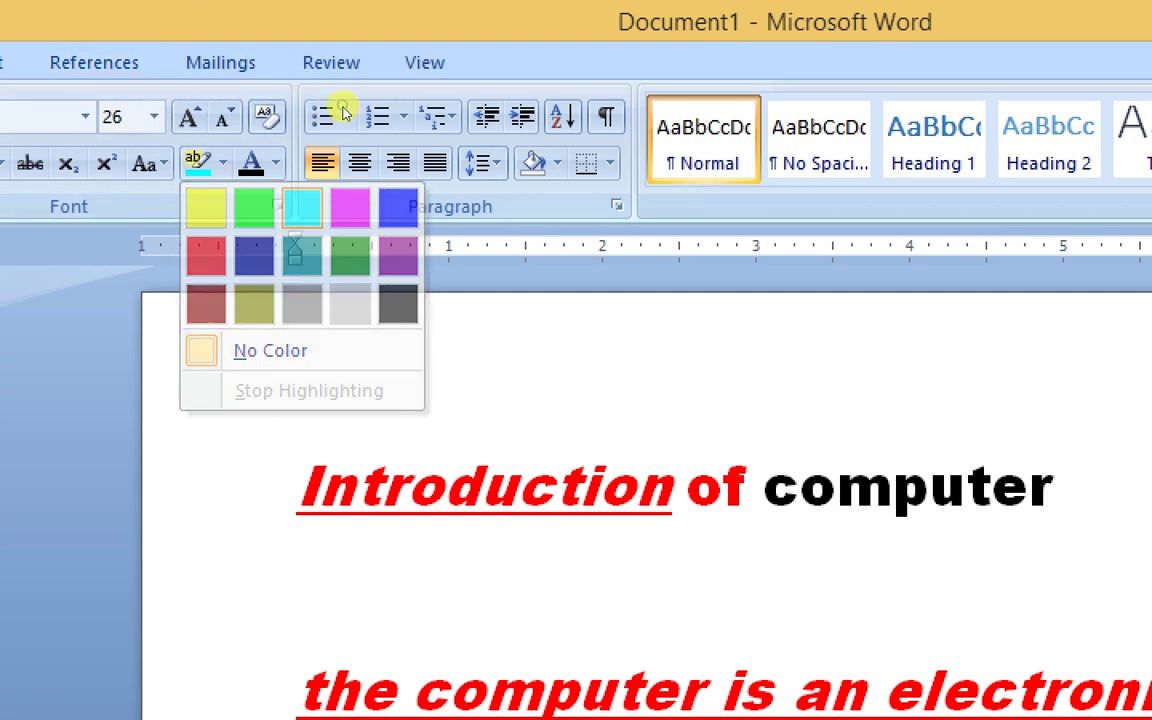
scroll(518, 281, down, 1)
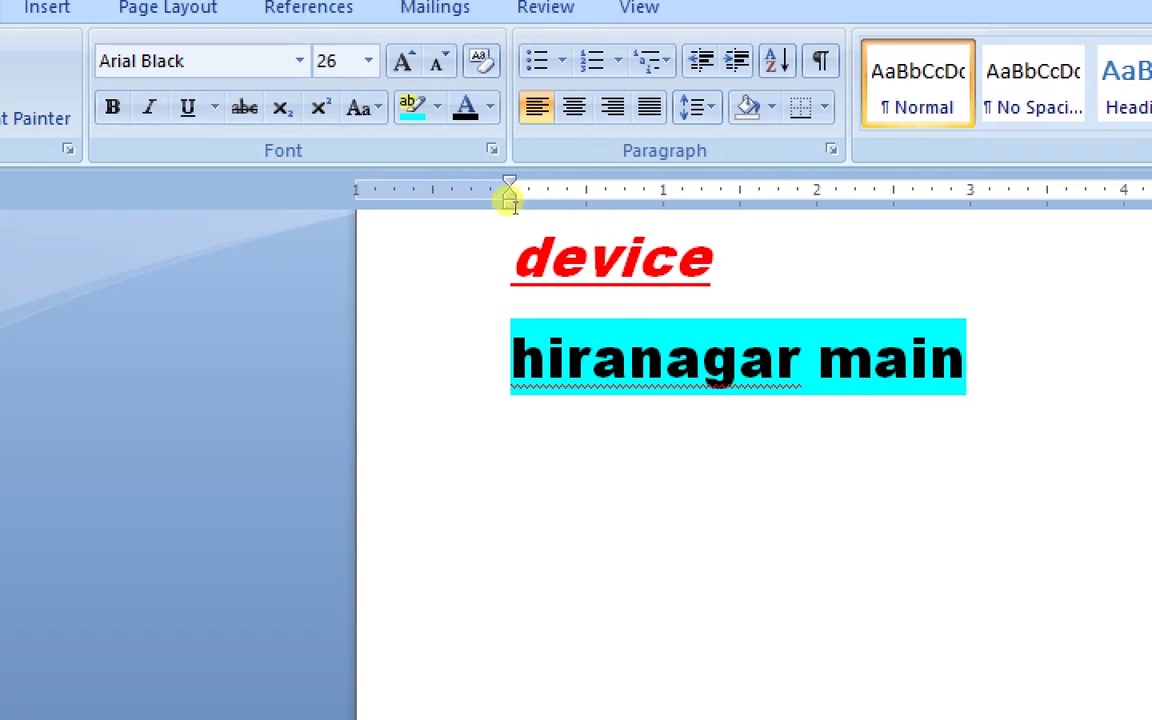
key(shift+Home)
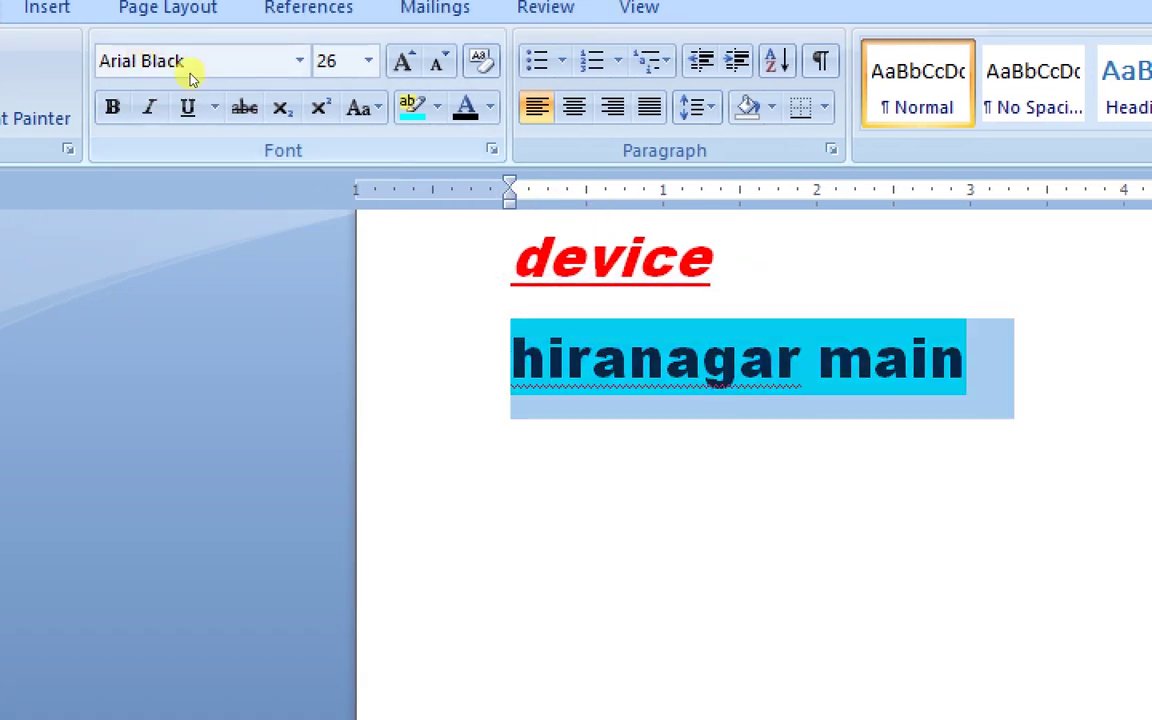
Apply the thick underline style to 'hiranagar main'.
click(213, 107)
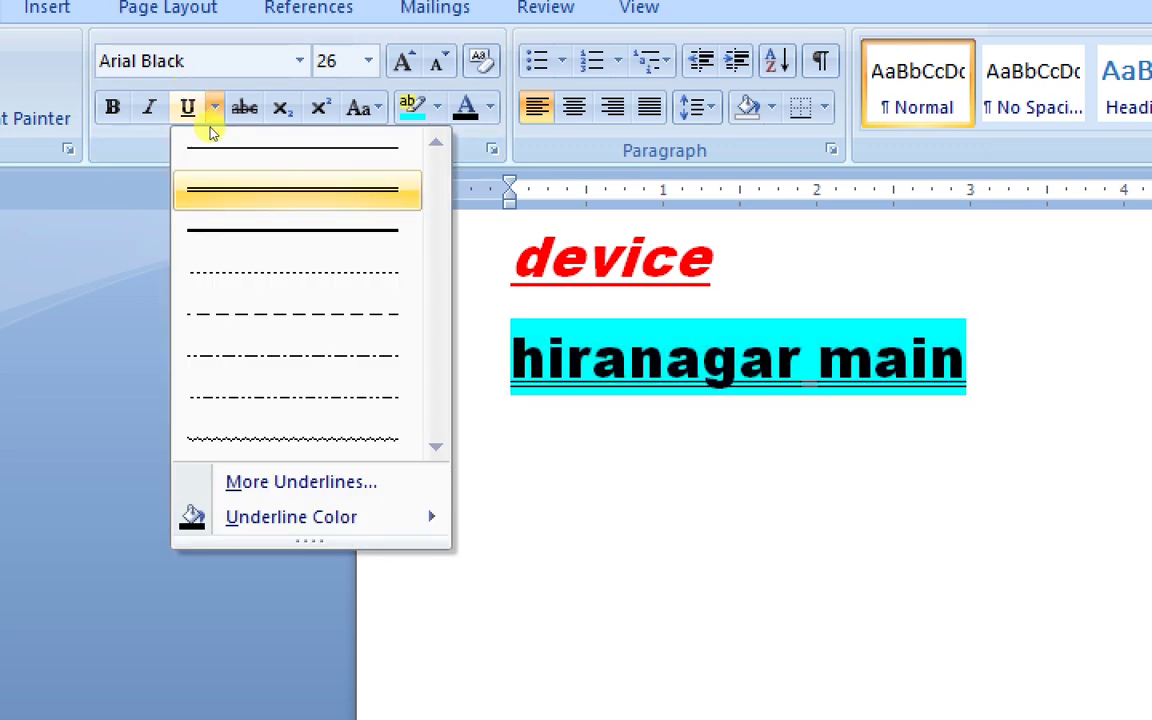
key(Down)
key(Down)
key(Down)
key(Down)
key(Down)
key(Up)
key(Up)
key(Up)
key(Up)
key(Up)
key(Down)
key(Down)
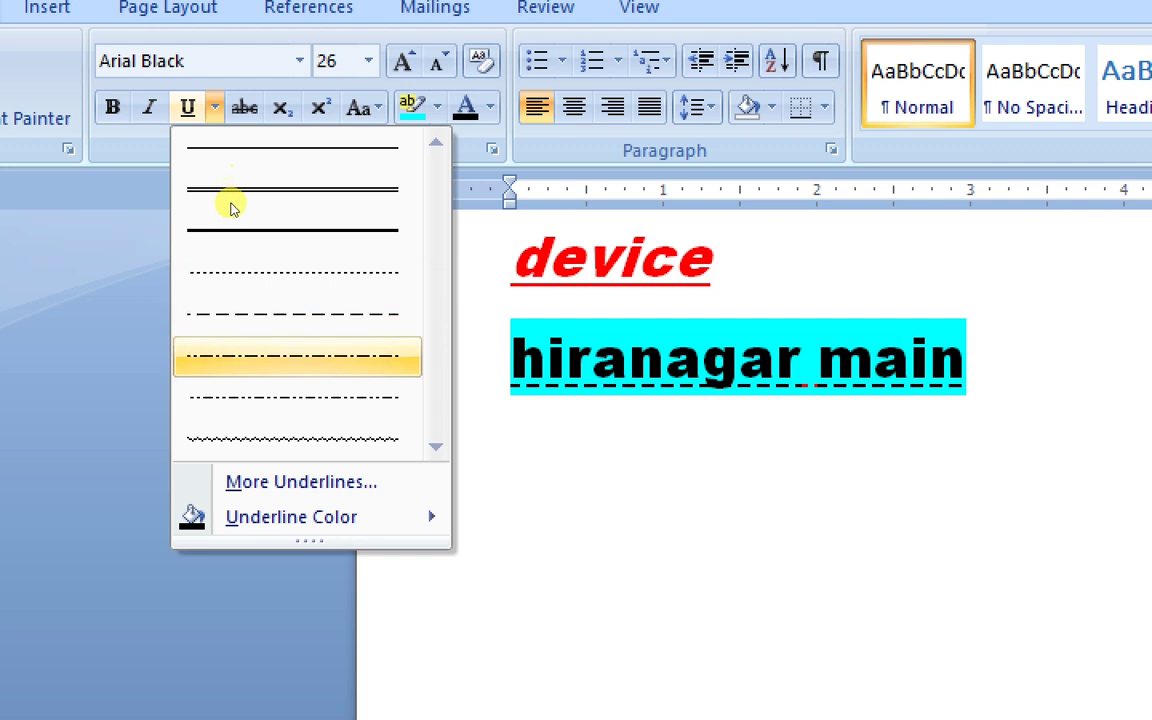
key(Down)
key(Down)
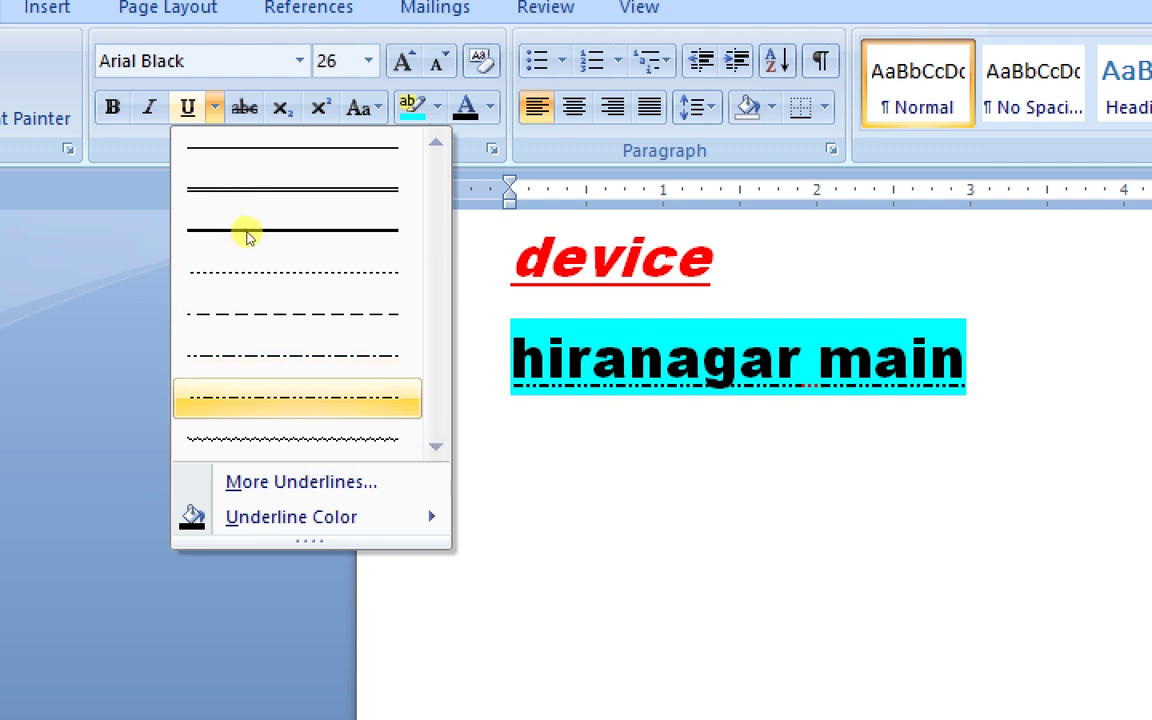
key(Down)
key(Up)
key(Up)
key(Up)
key(Up)
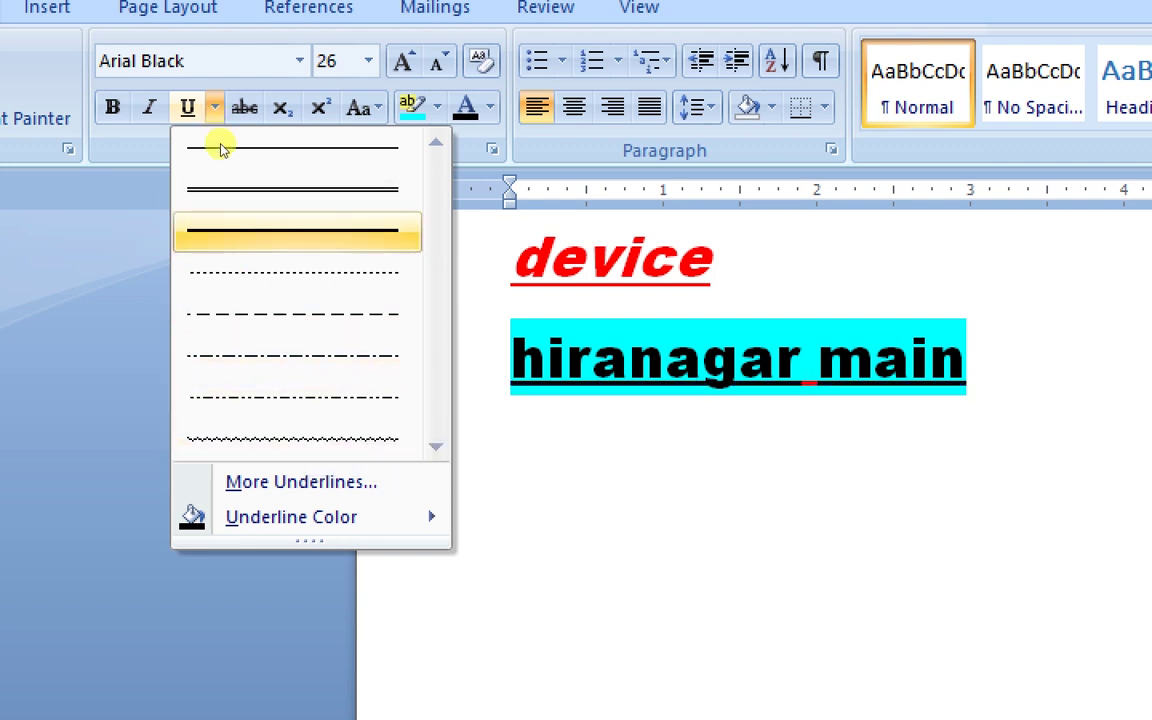
key(Return)
Change the underline colour of 'hiranagar main' to red.
click(214, 107)
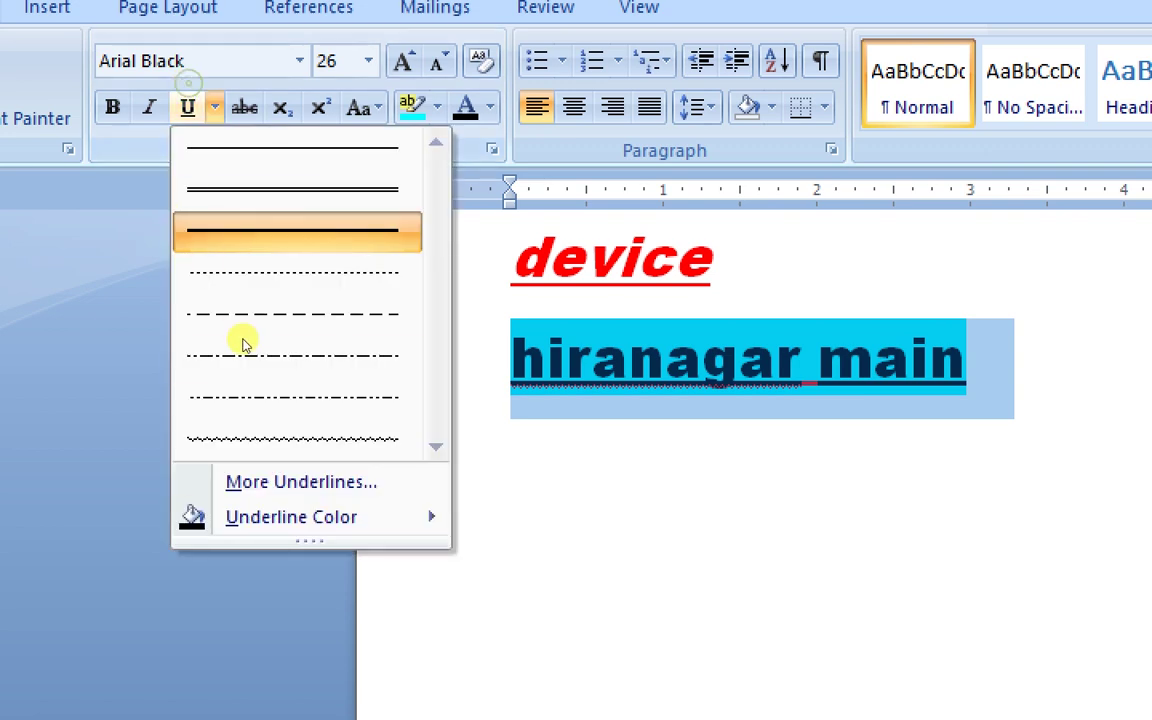
key(Right)
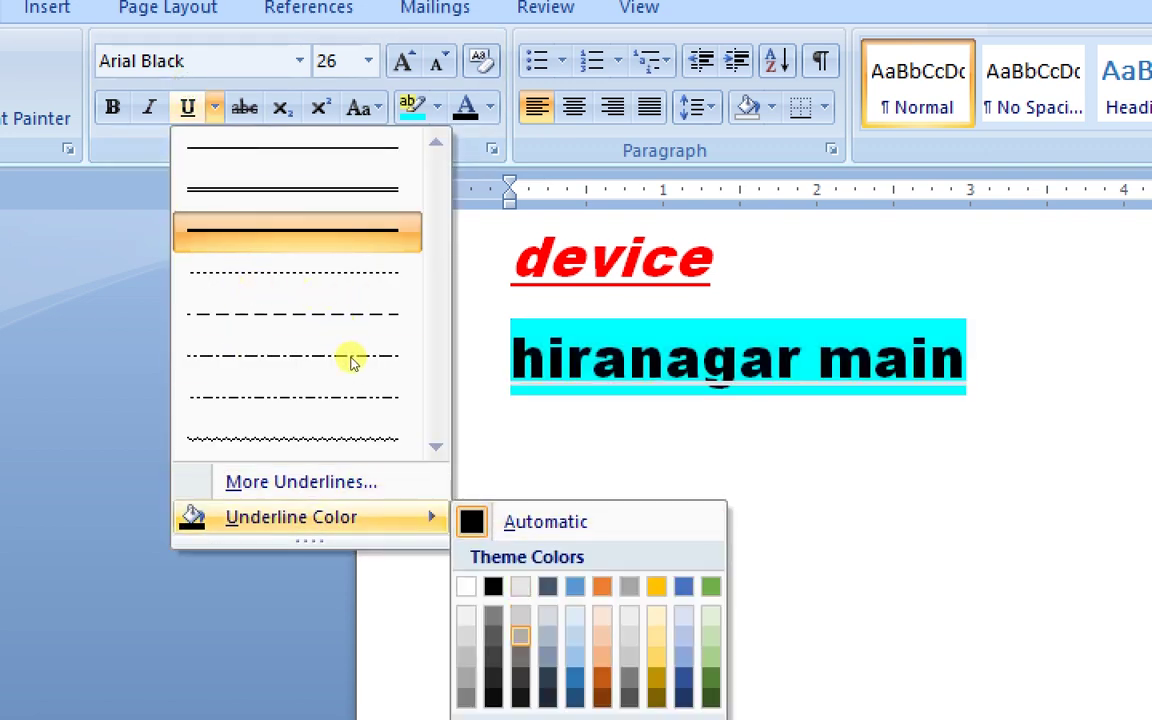
key(Up)
key(Up)
key(Right)
key(Return)
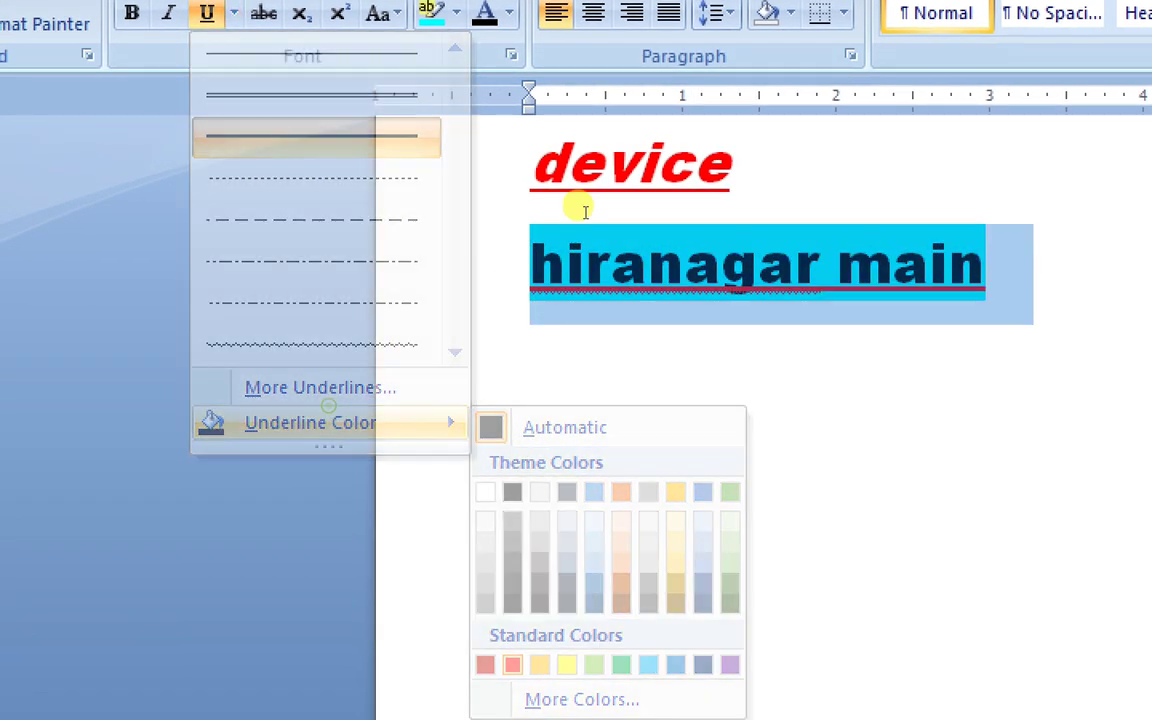
key(Right)
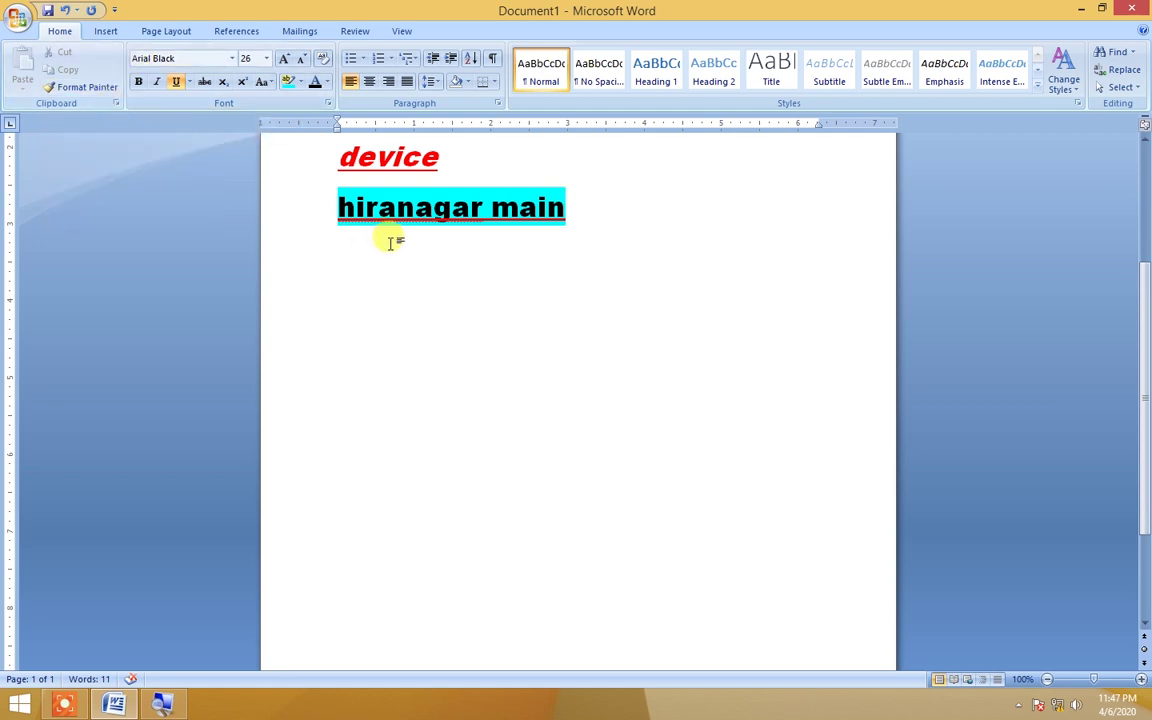
Copy the sentence 'the computer is an electronic device'.
scroll(390, 242, up, 1)
scroll(380, 244, up, 2)
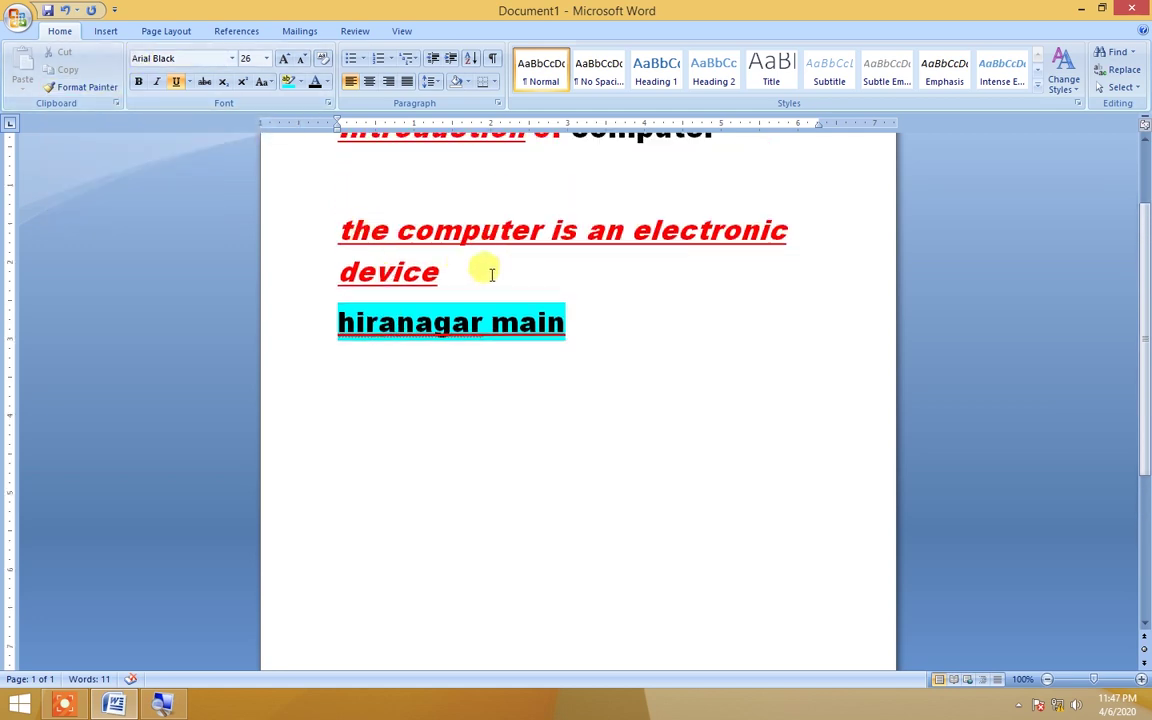
drag(458, 270, 321, 224)
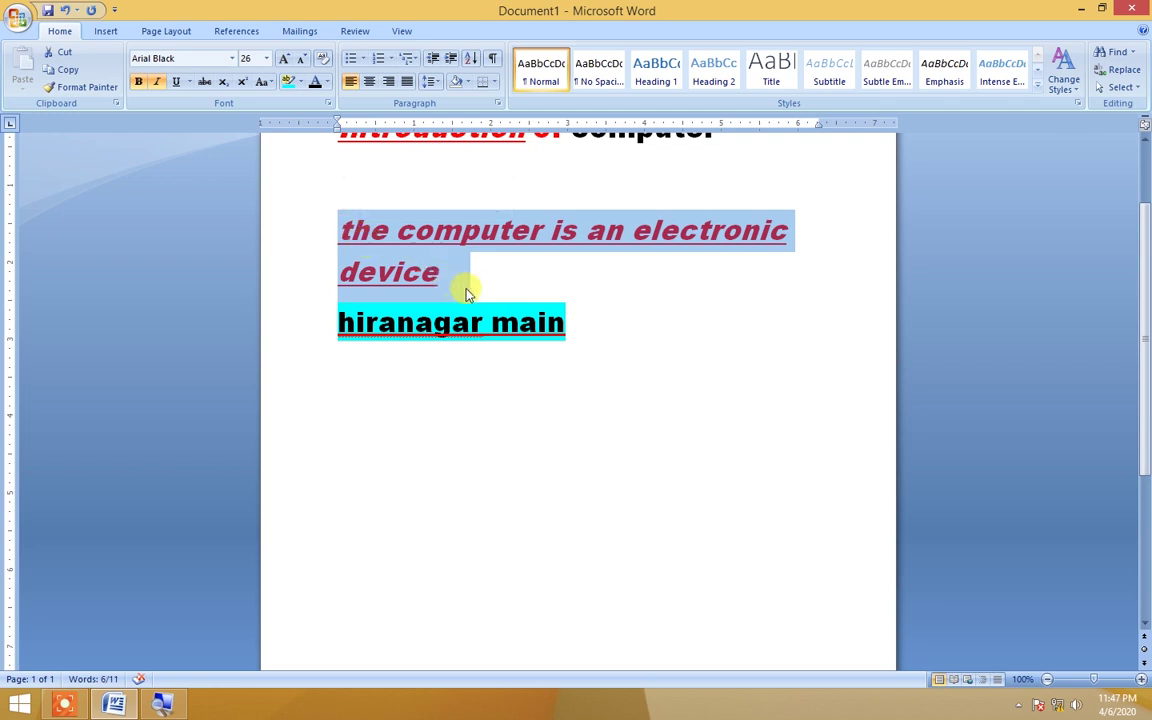
scroll(467, 289, up, 3)
drag(332, 232, 536, 402)
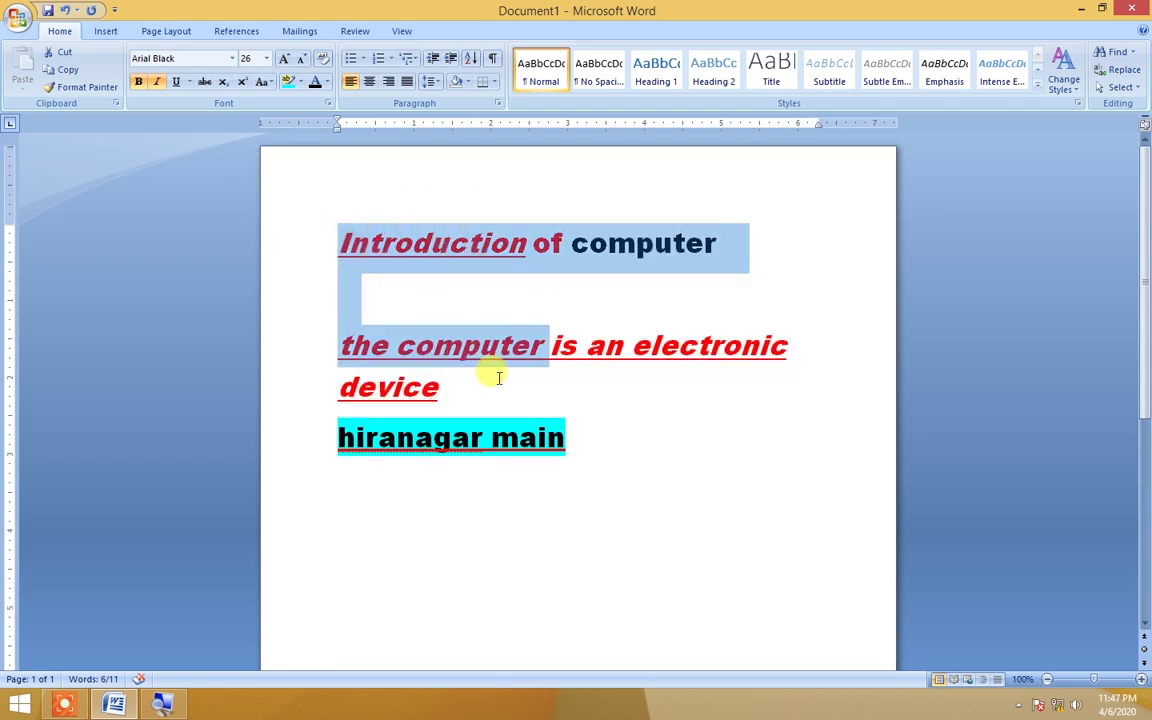
click(470, 391)
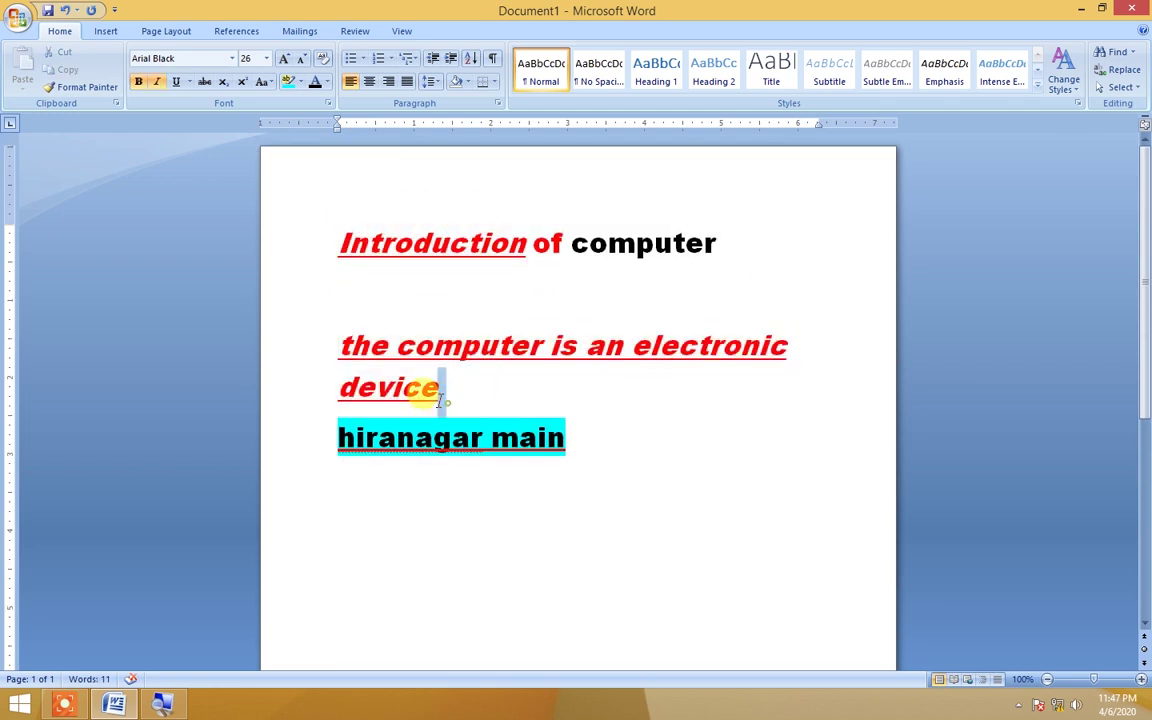
drag(442, 386, 345, 350)
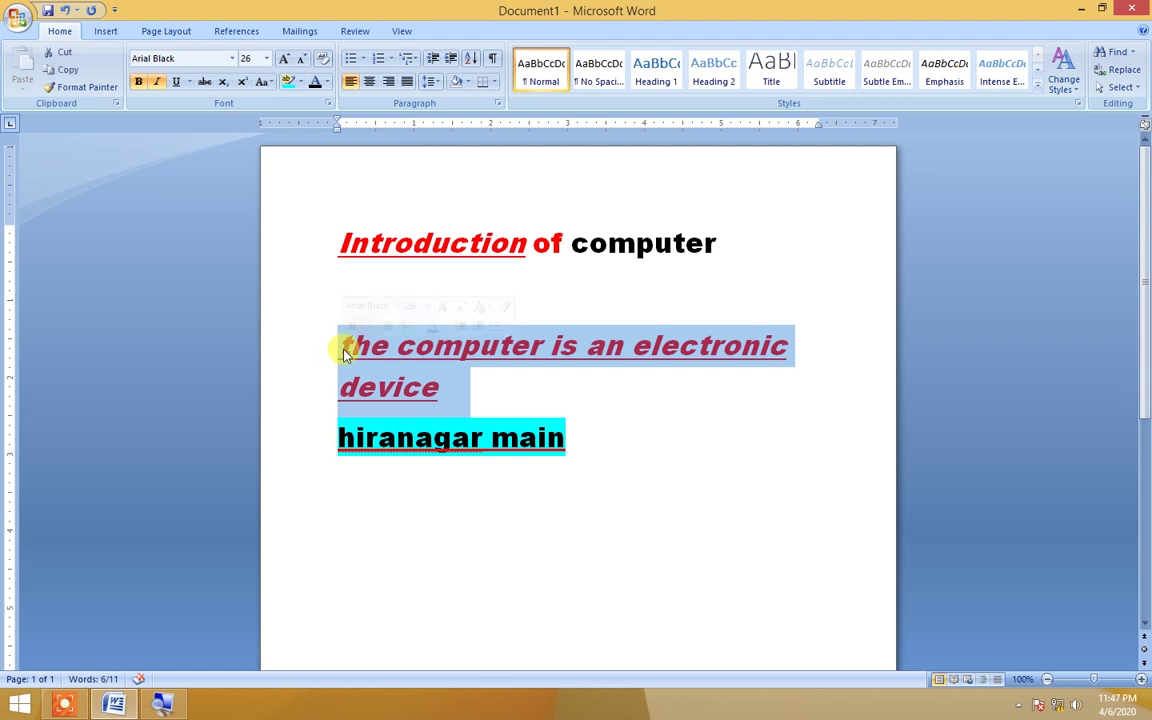
click(58, 68)
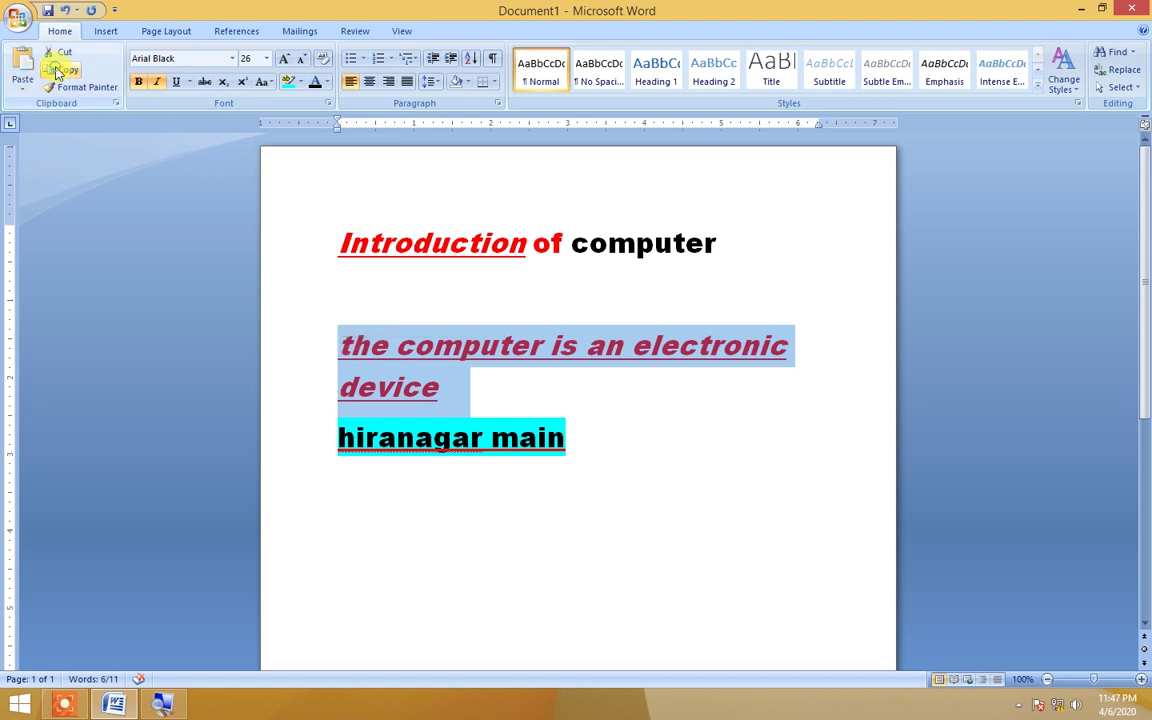
Paste two copies of the sentence on a new line below 'hiranagar main'.
click(308, 519)
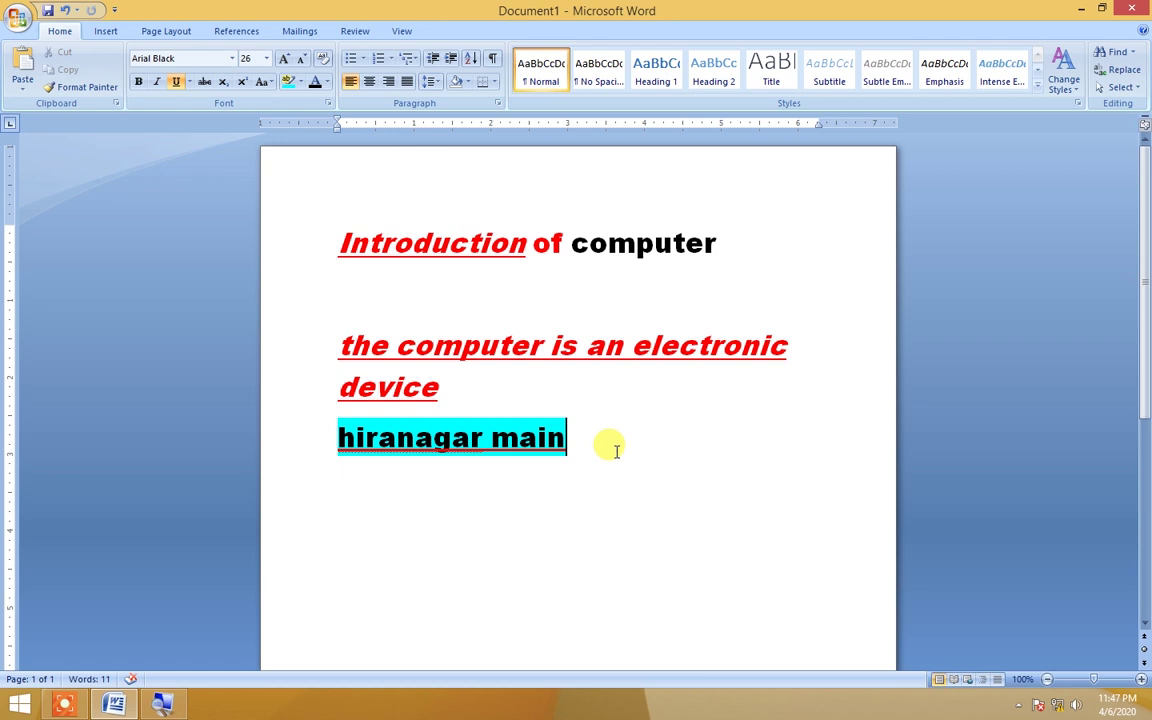
key(Return)
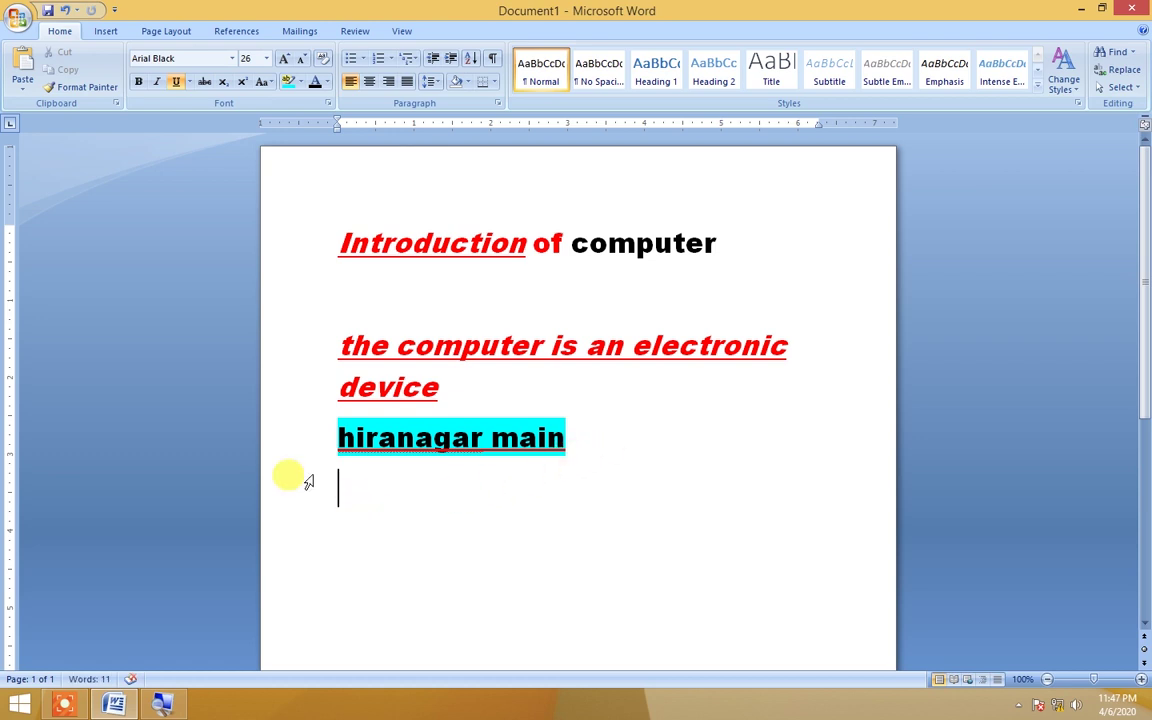
click(27, 86)
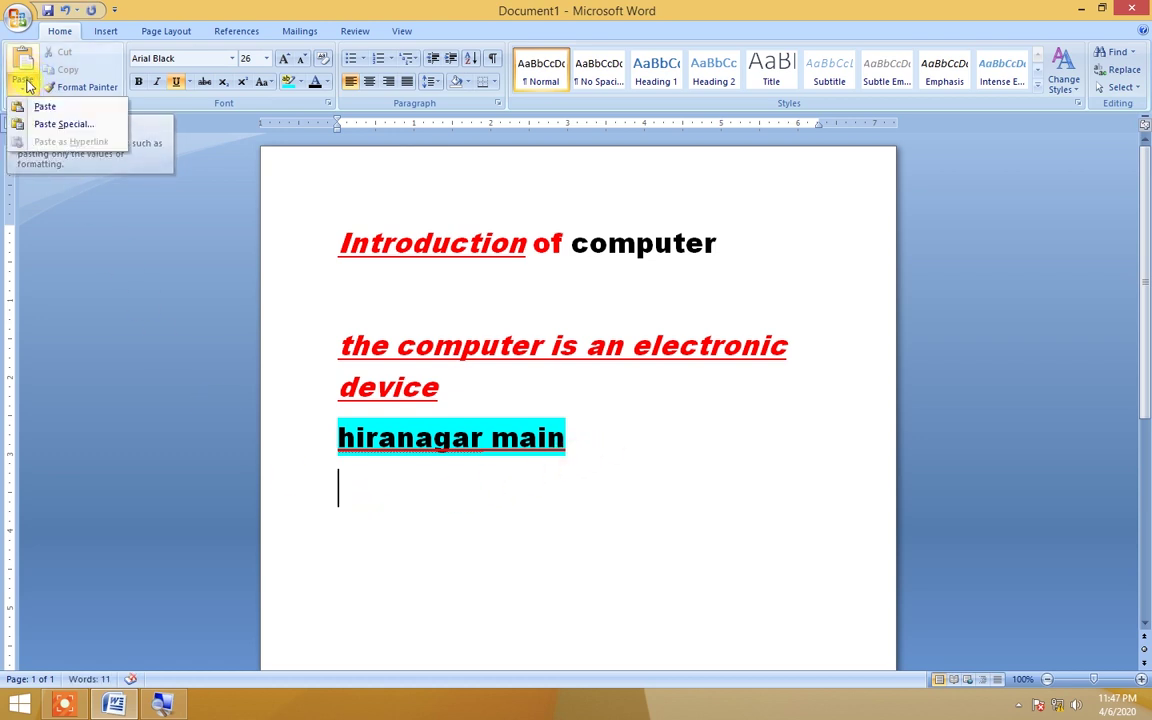
click(40, 106)
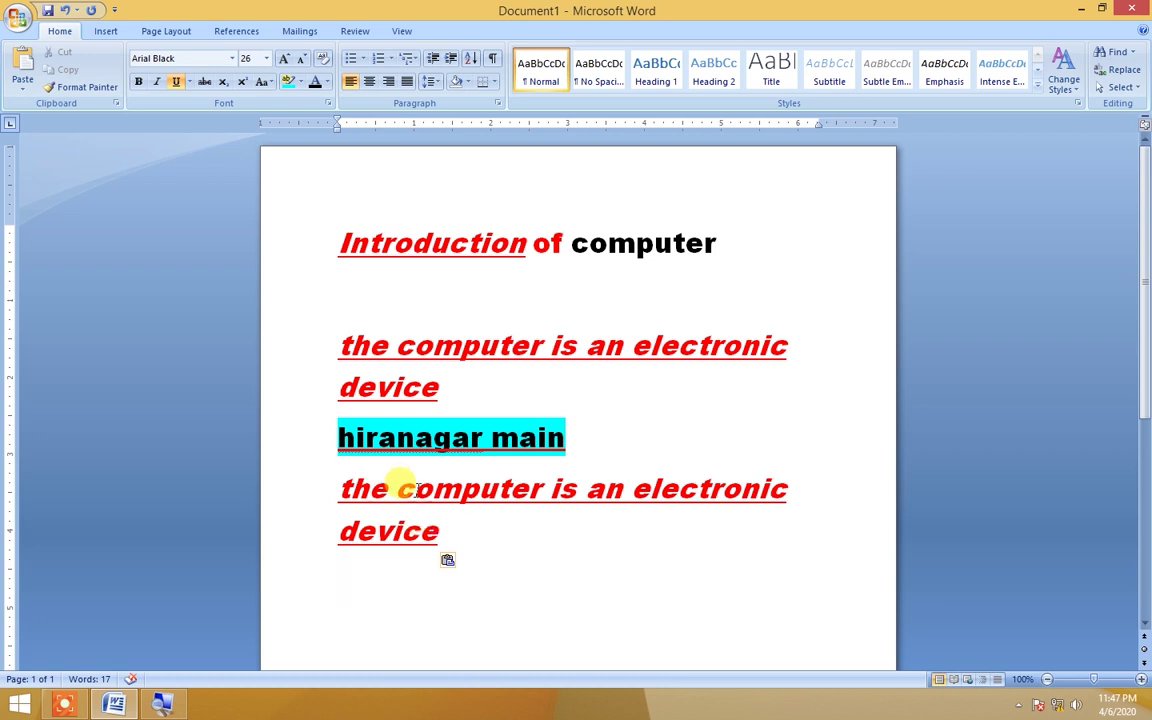
click(22, 88)
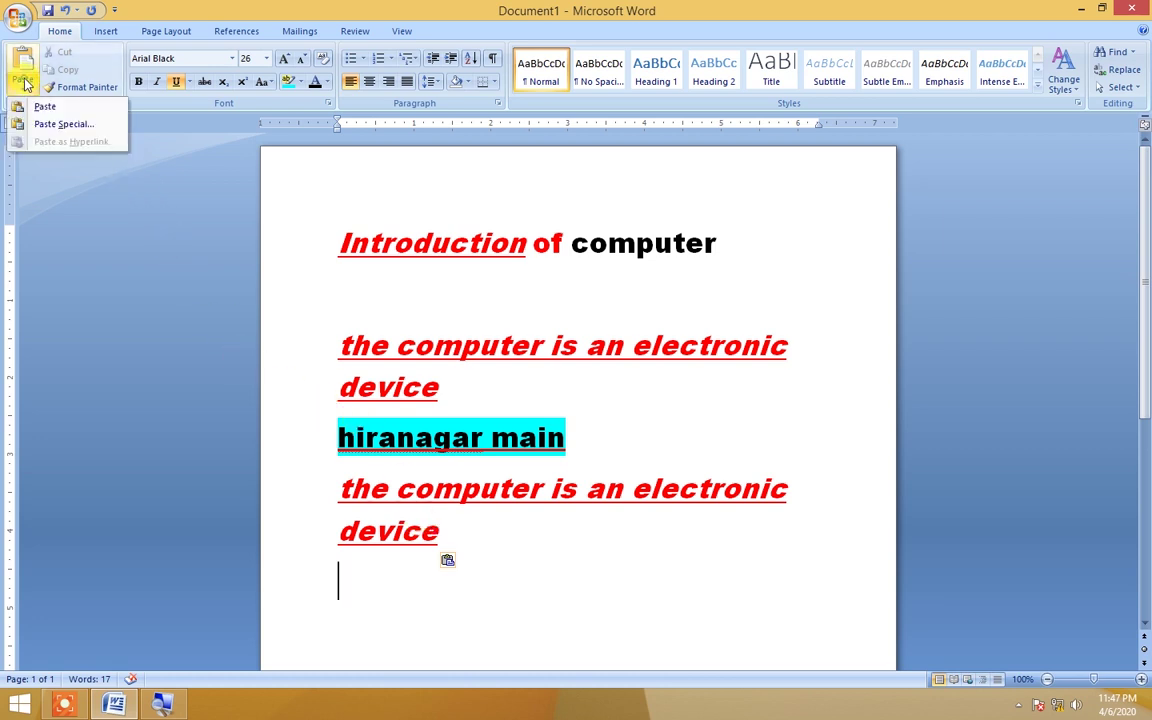
click(45, 108)
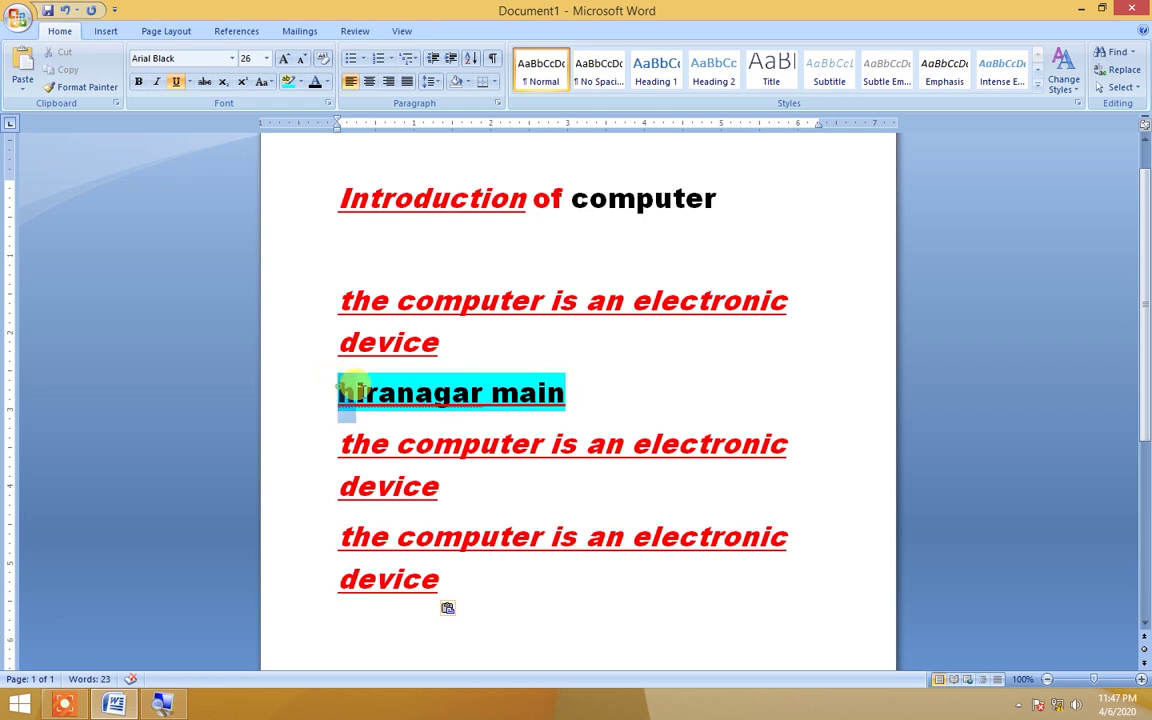
Cut the 'hiranagar main' line and paste it after the last sentence.
drag(336, 392, 565, 393)
click(442, 638)
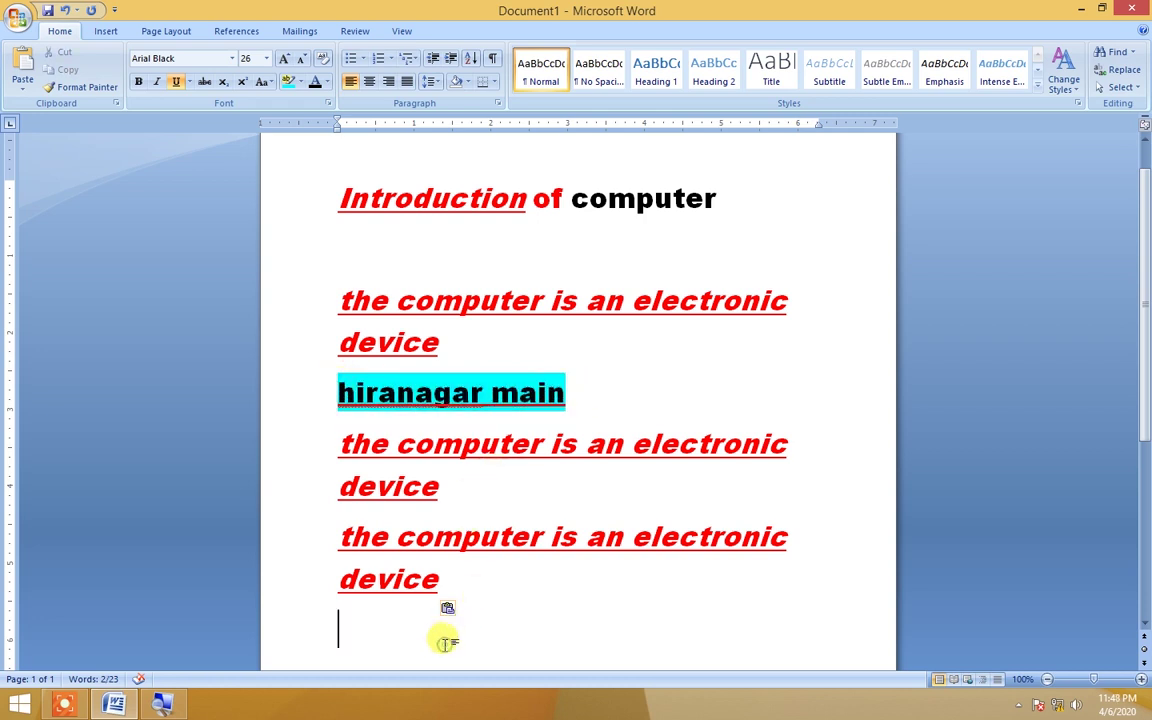
drag(556, 393, 405, 380)
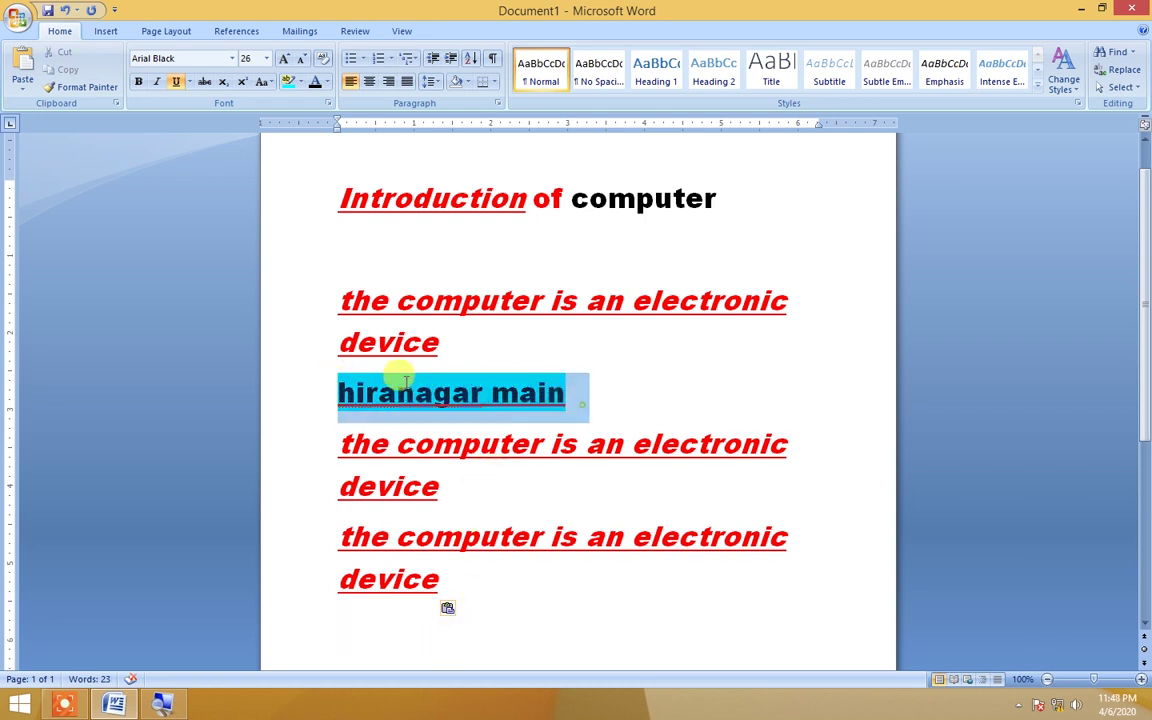
triple_click(353, 398)
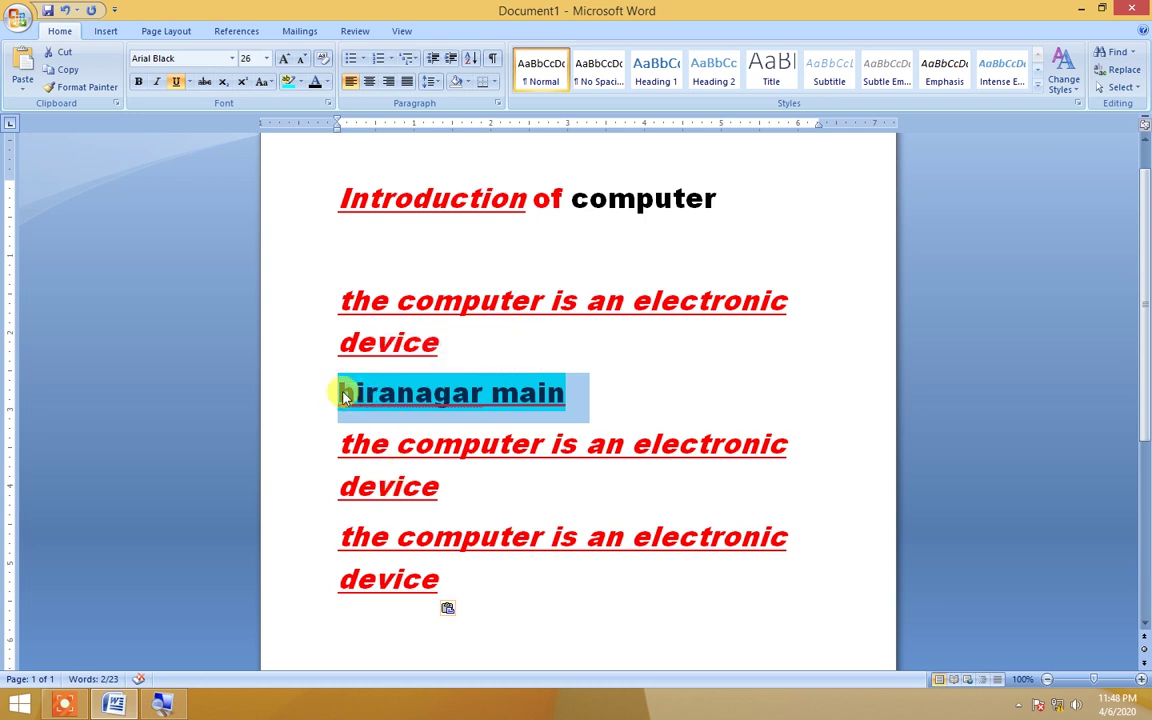
click(370, 645)
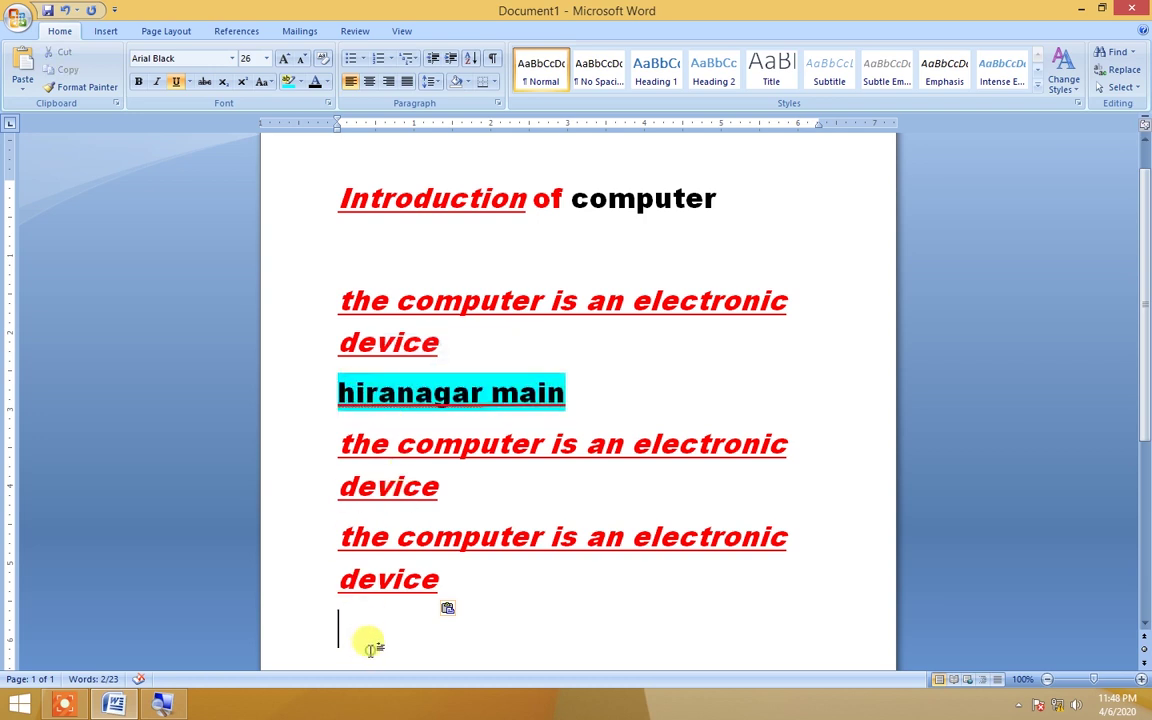
drag(595, 405, 355, 377)
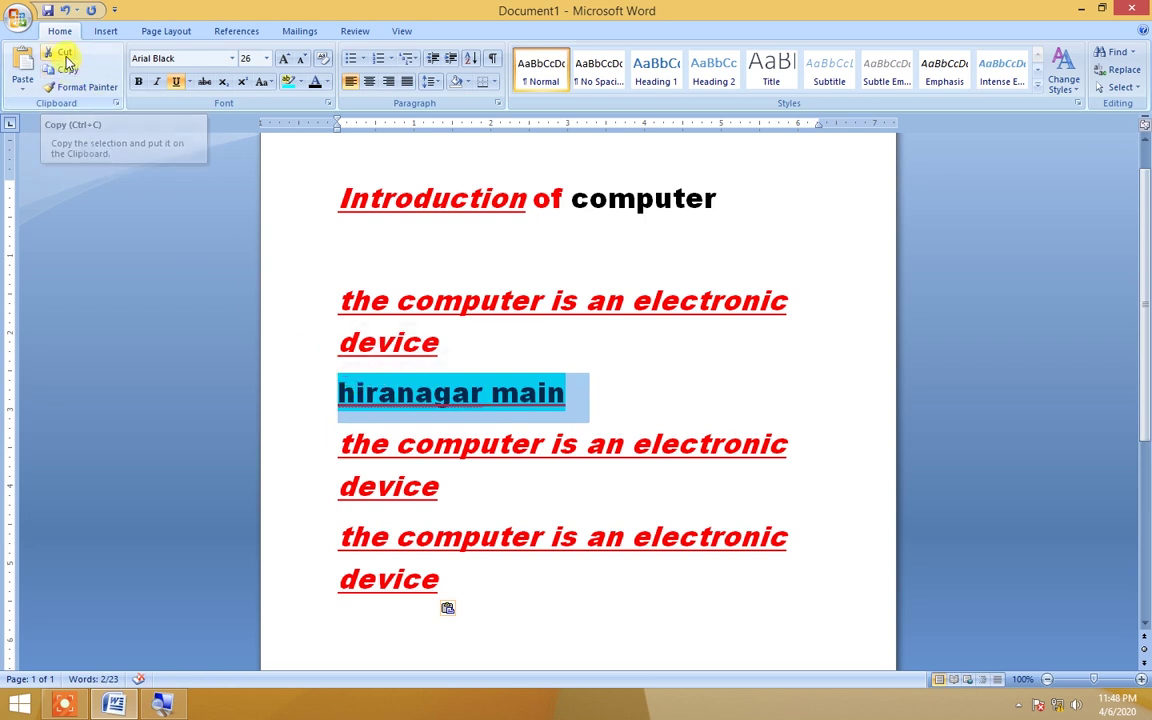
click(64, 56)
click(340, 393)
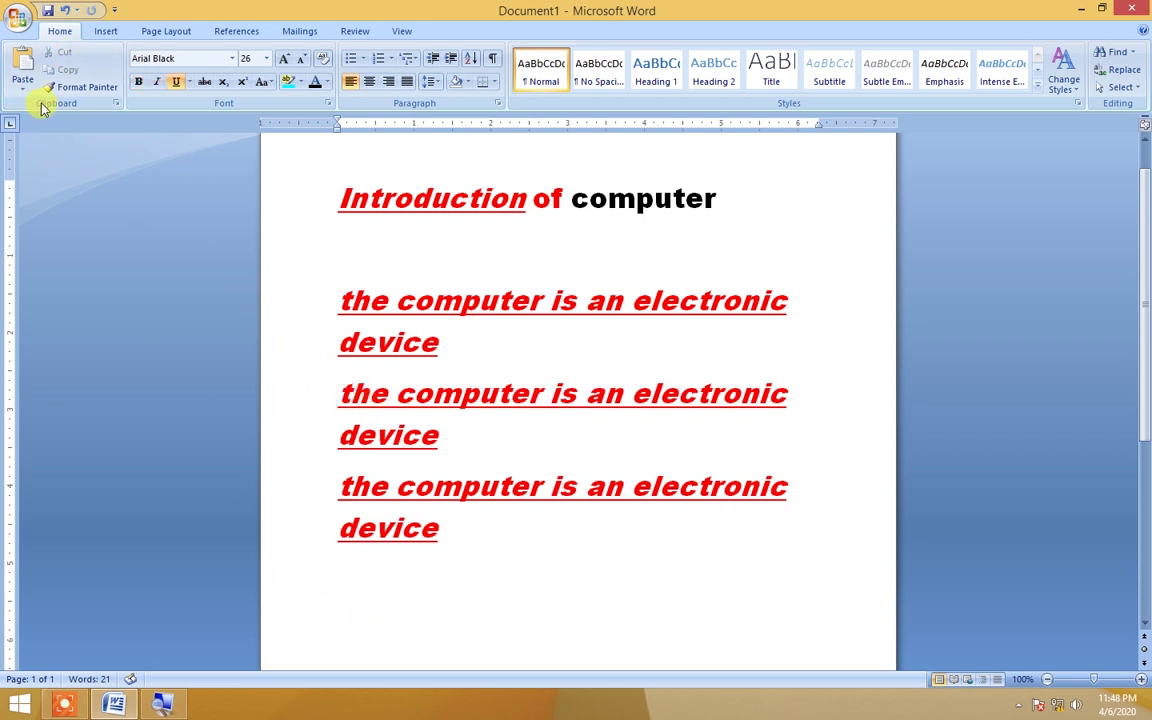
click(22, 68)
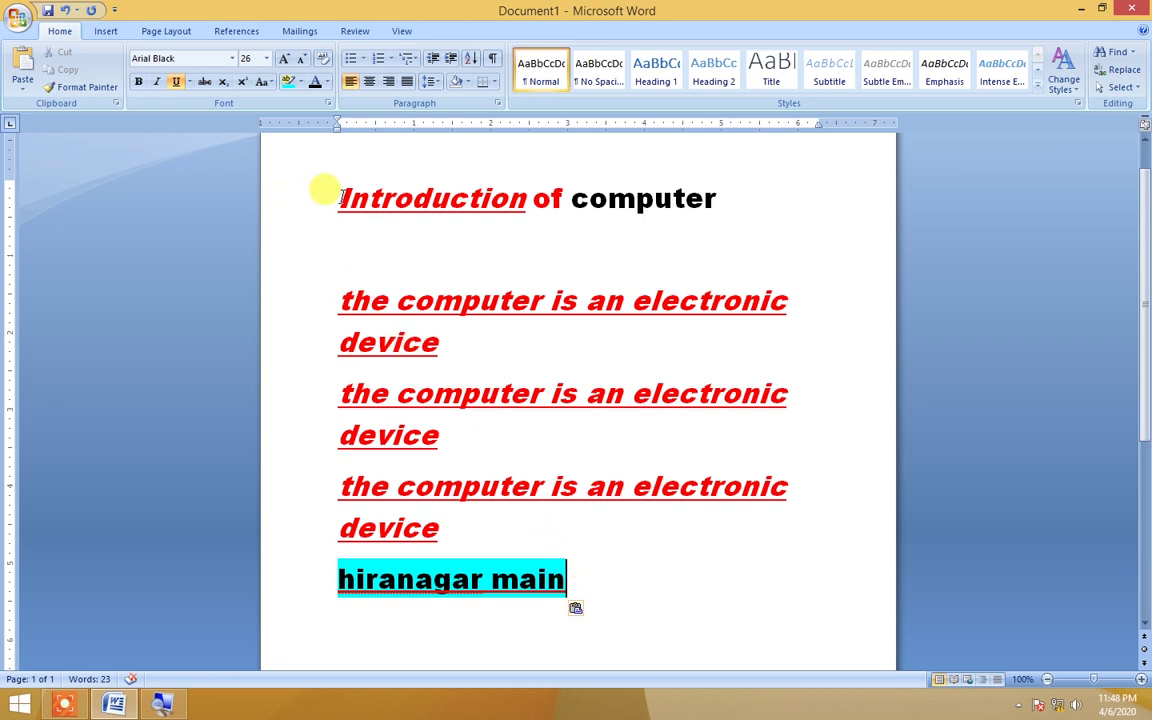
Cut the heading 'Introduction of computer' and paste it below 'hiranagar main'.
drag(340, 197, 712, 203)
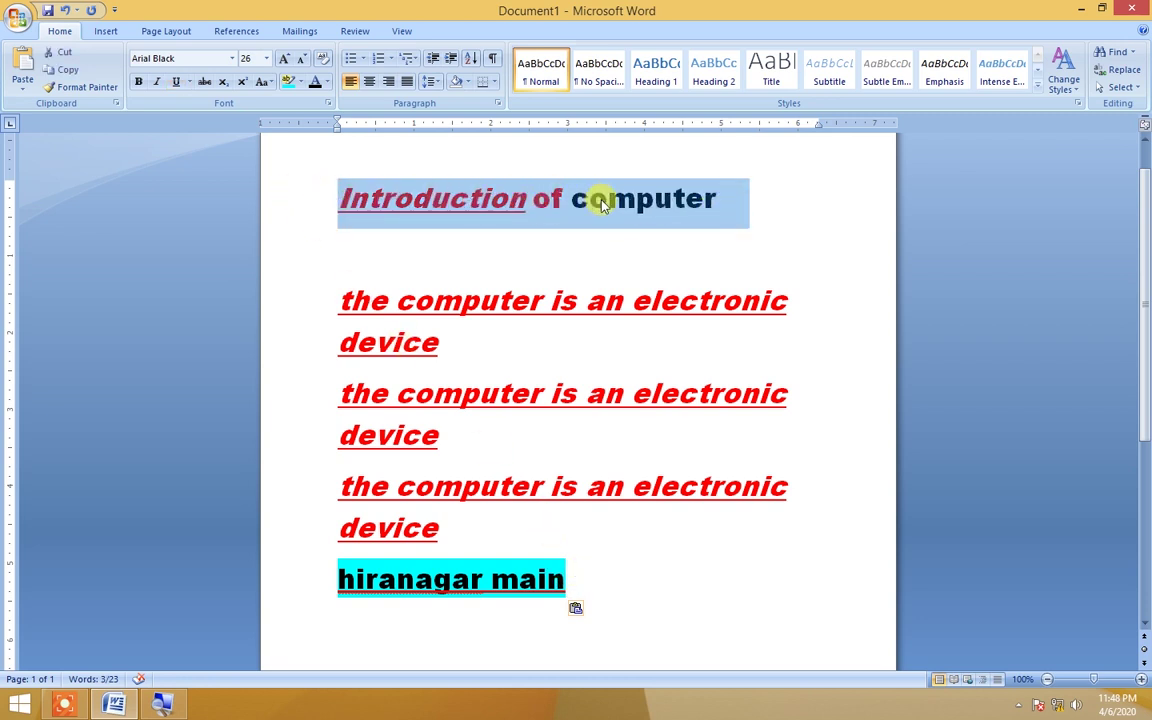
click(68, 55)
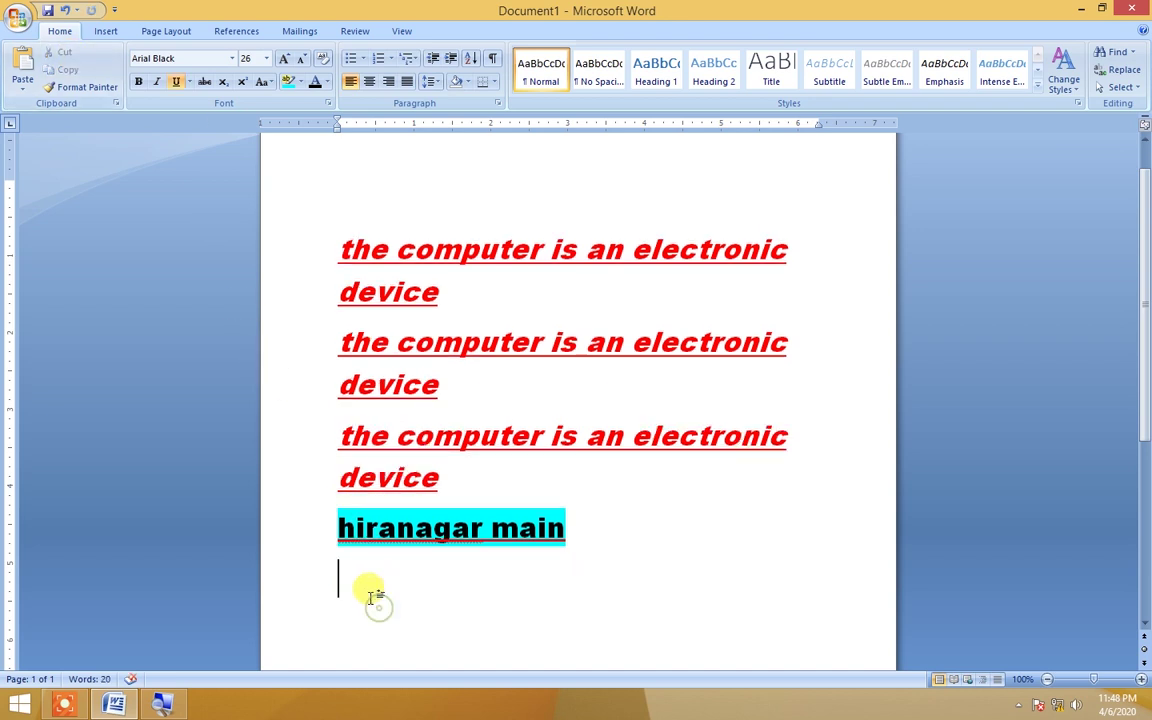
click(22, 65)
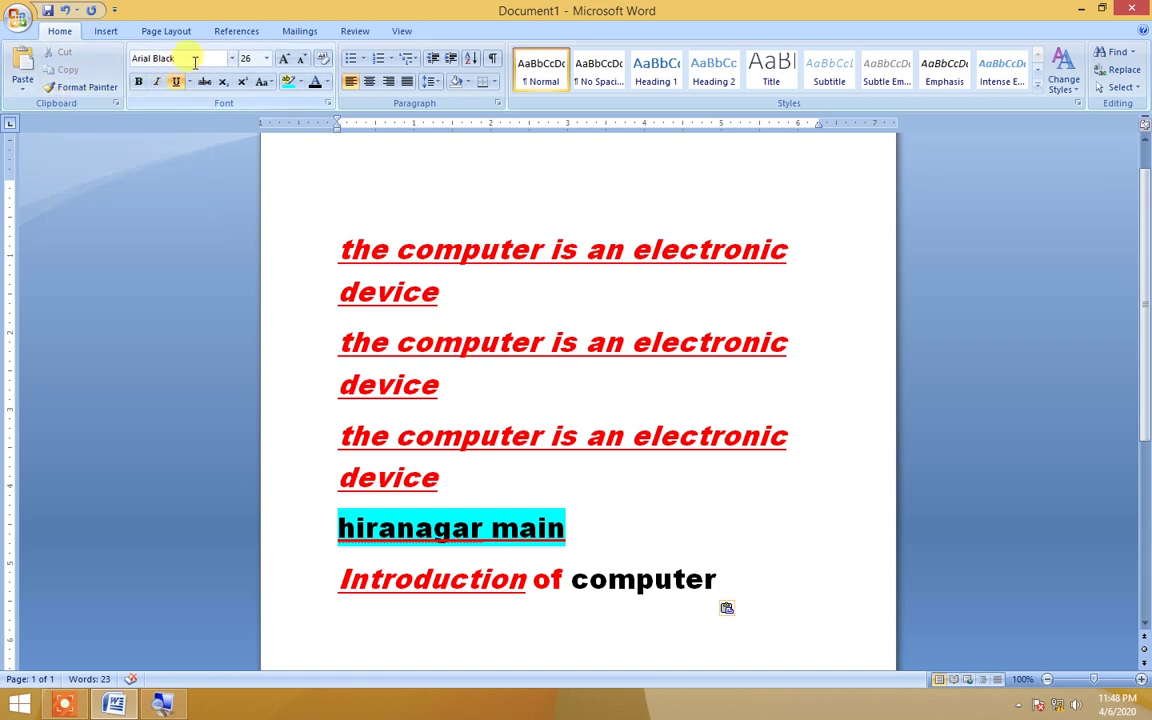
click(468, 578)
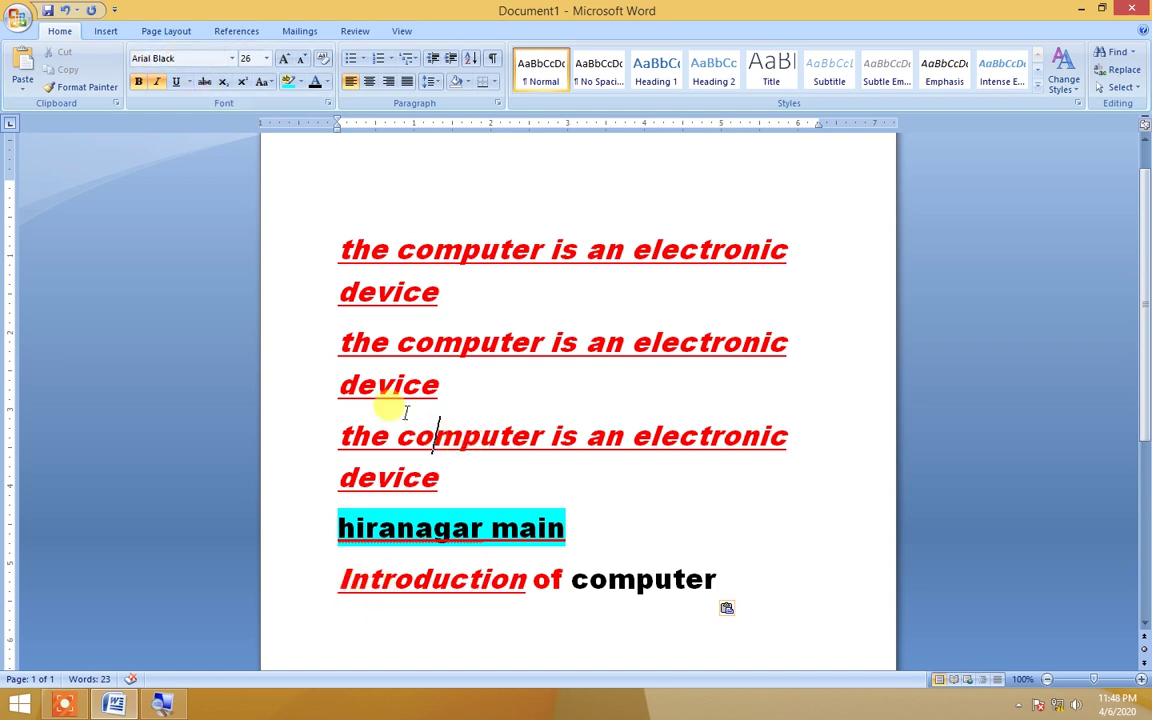
Remove italic, underline and red from 'computer' in the third sentence.
click(437, 432)
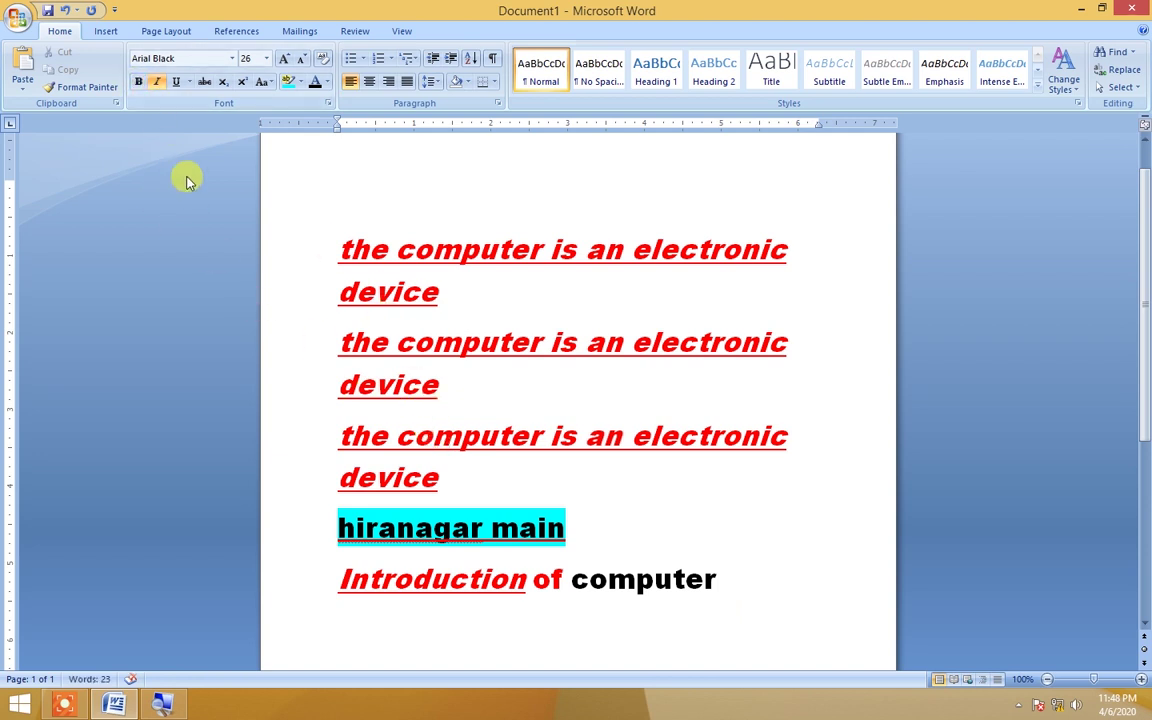
click(157, 81)
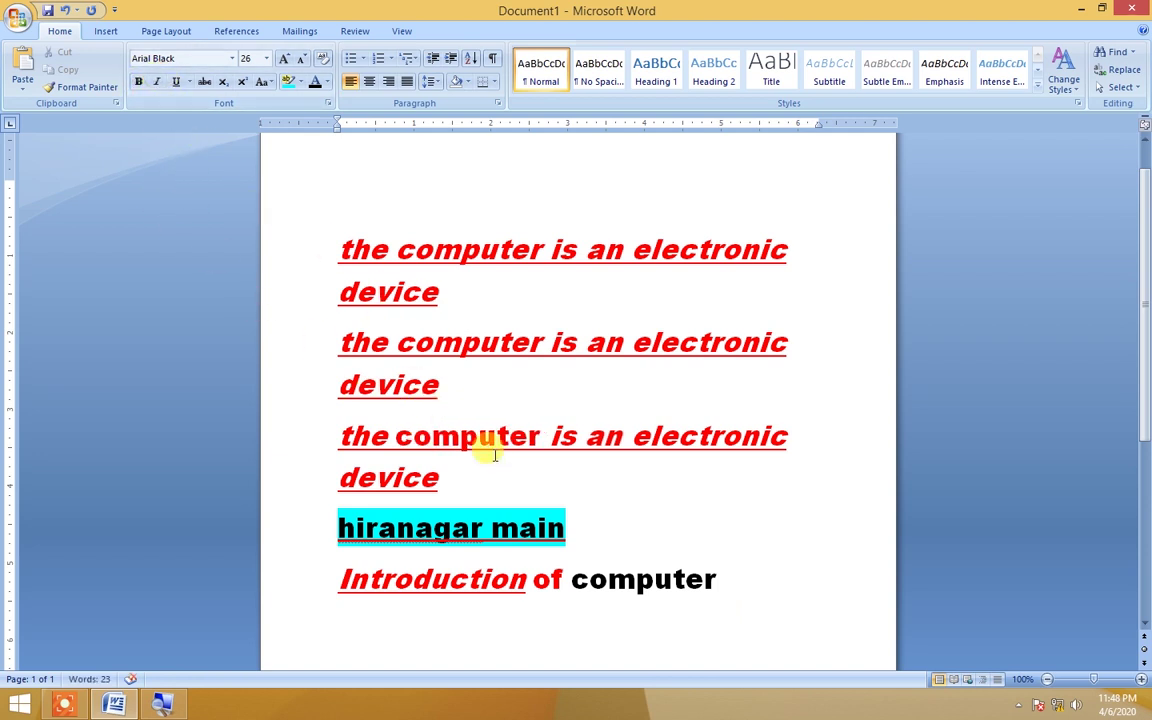
click(174, 82)
click(174, 83)
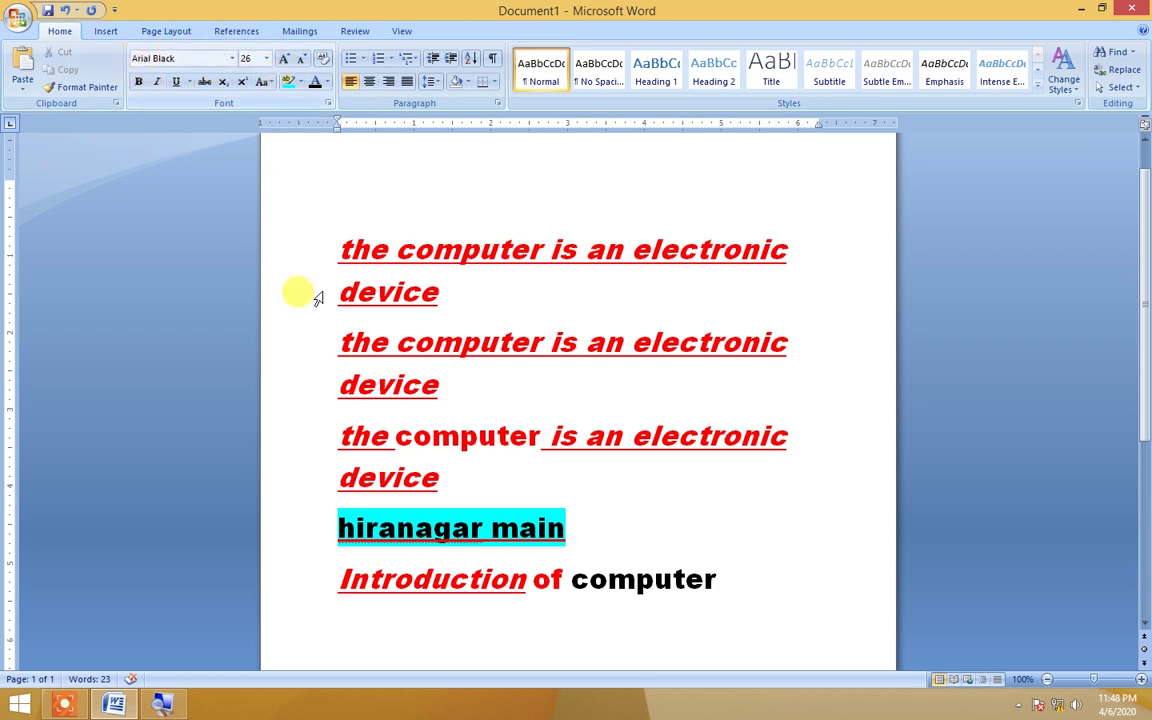
Stop the screen recording.
scroll(345, 421, up, 1)
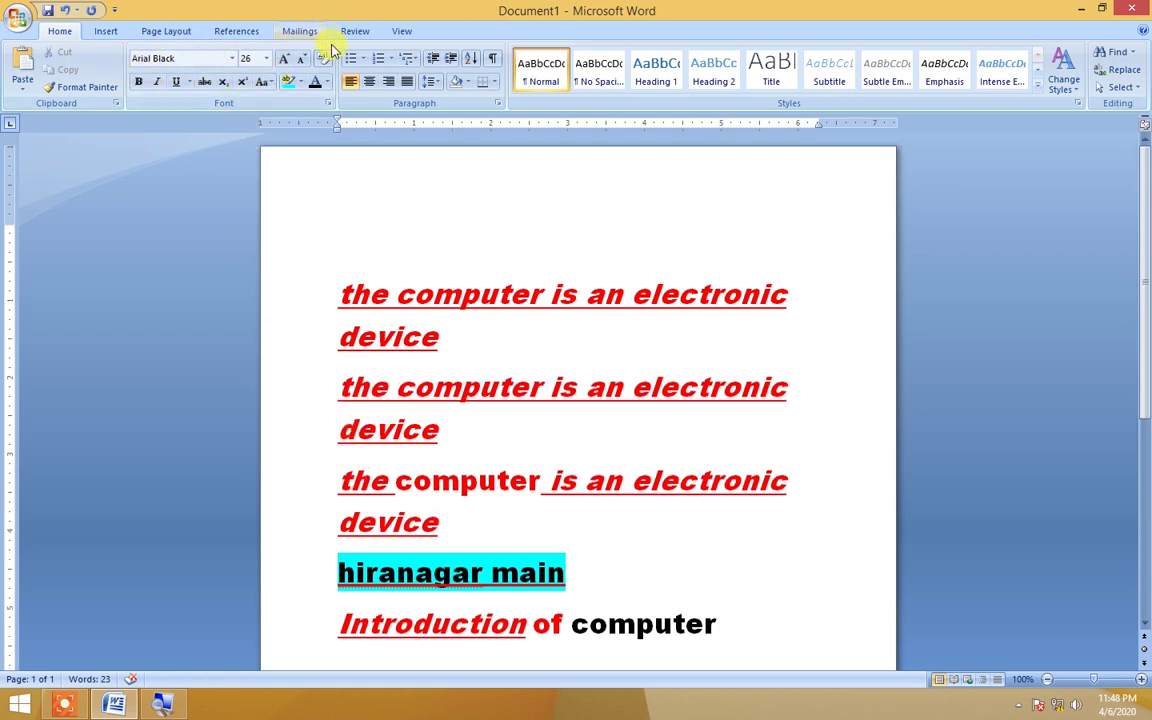
click(65, 706)
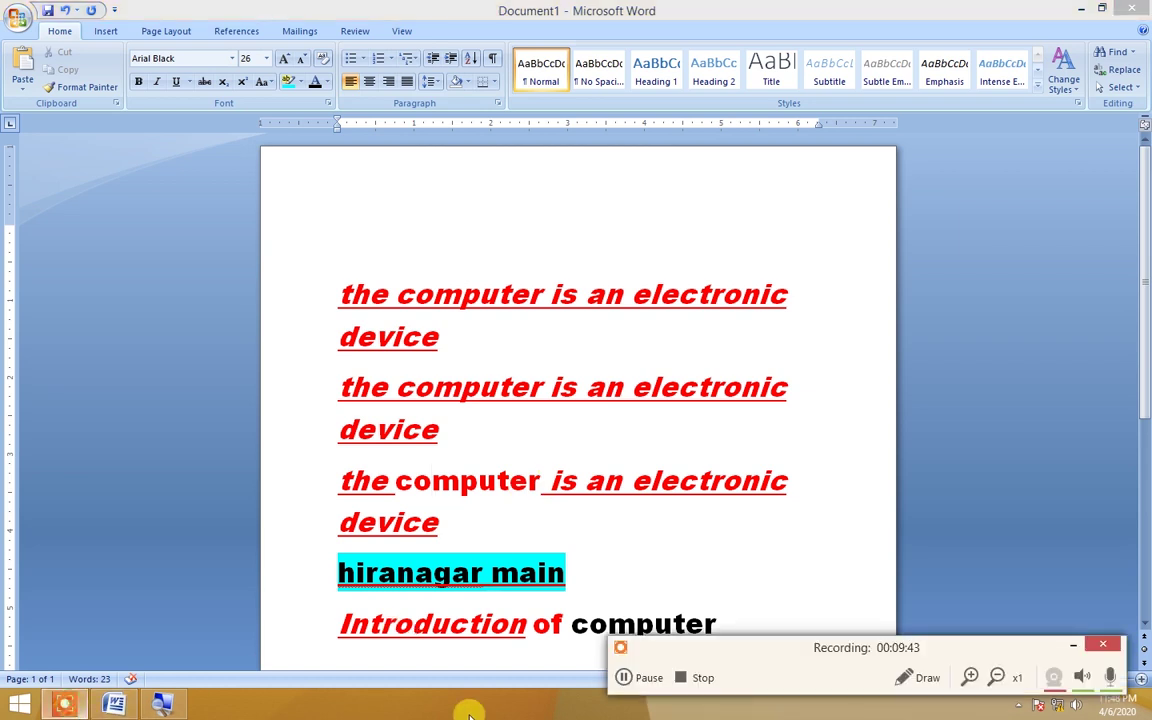
click(704, 680)
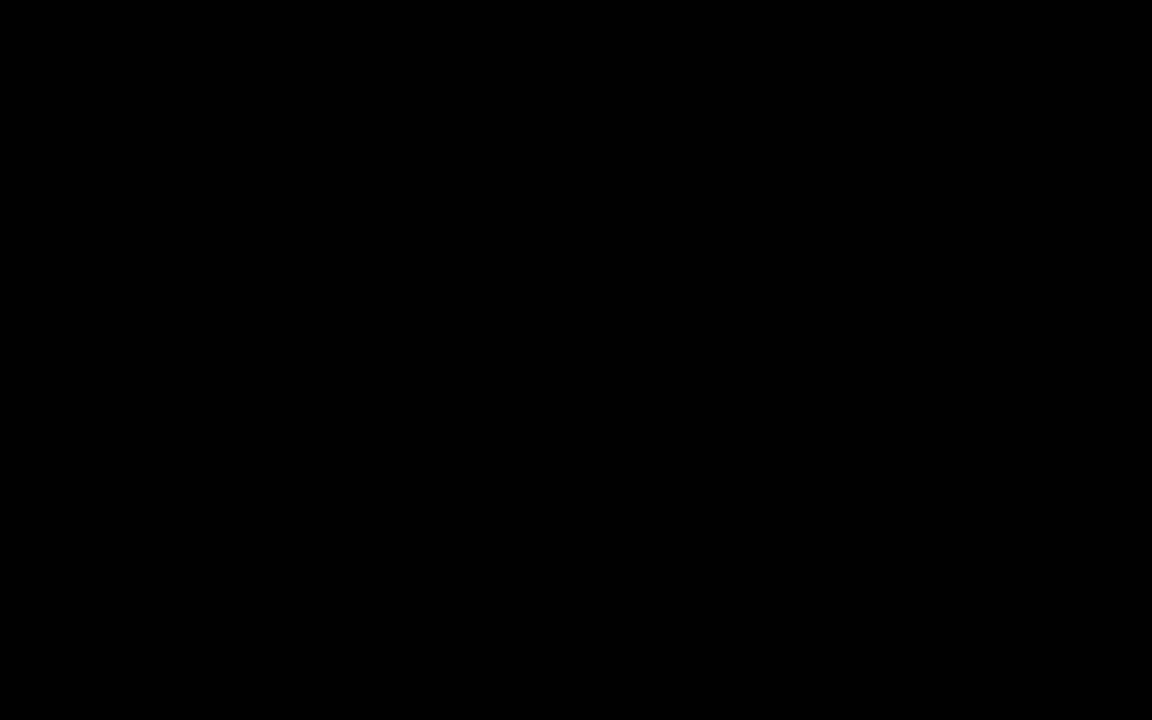